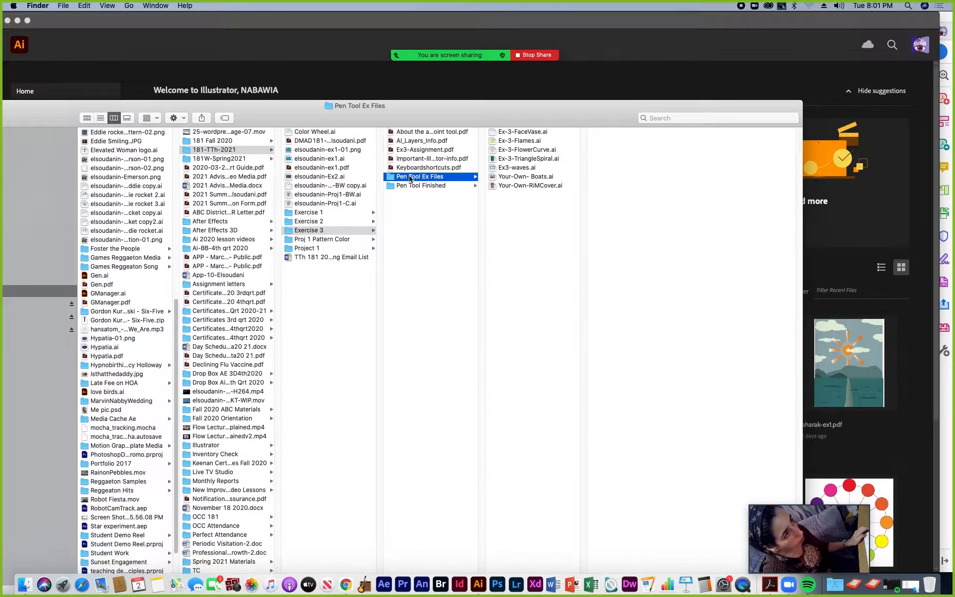
# - Open Ex-3-FaceVase.ai from the Pen Tool Ex Files folder in Illustrator
pyautogui.click(512, 150)
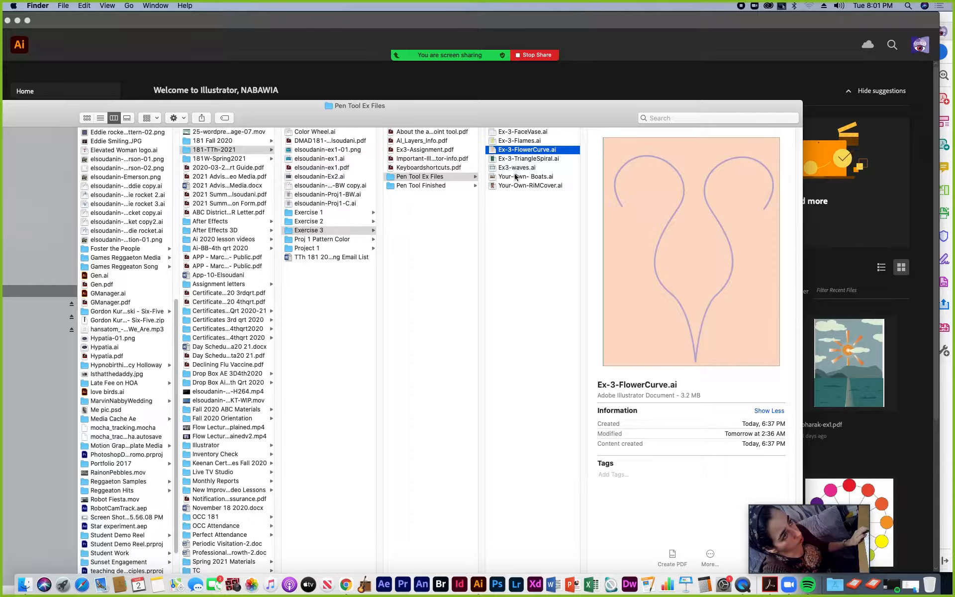
pyautogui.click(521, 132)
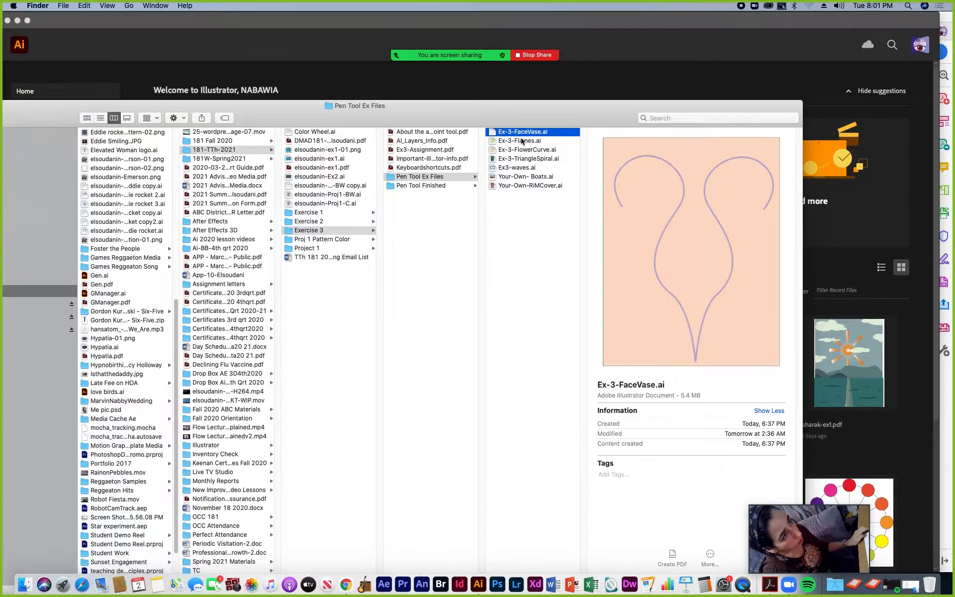
pyautogui.moveTo(560, 115); pyautogui.dragTo(544, 50)
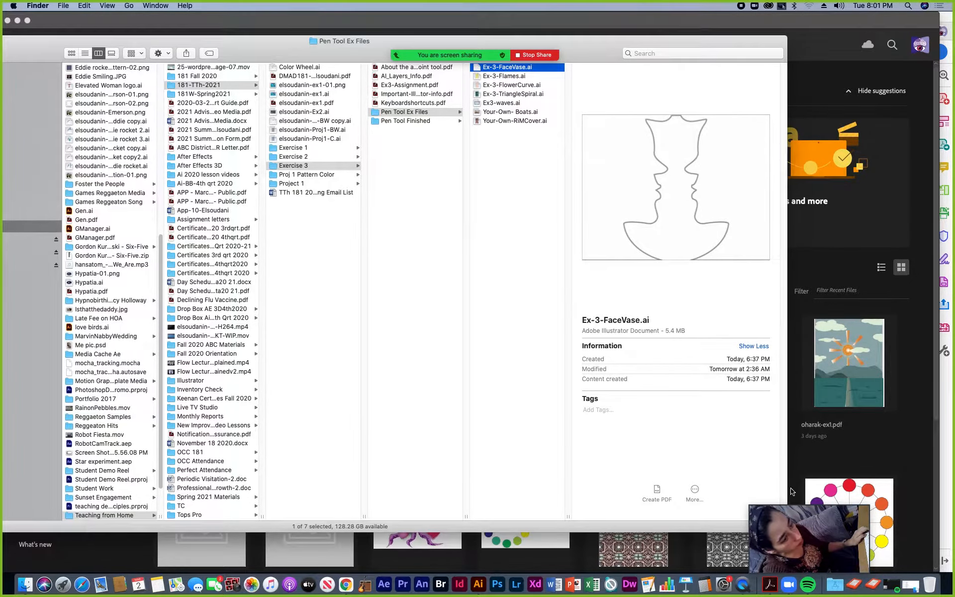
pyautogui.moveTo(767, 525); pyautogui.dragTo(824, 487)
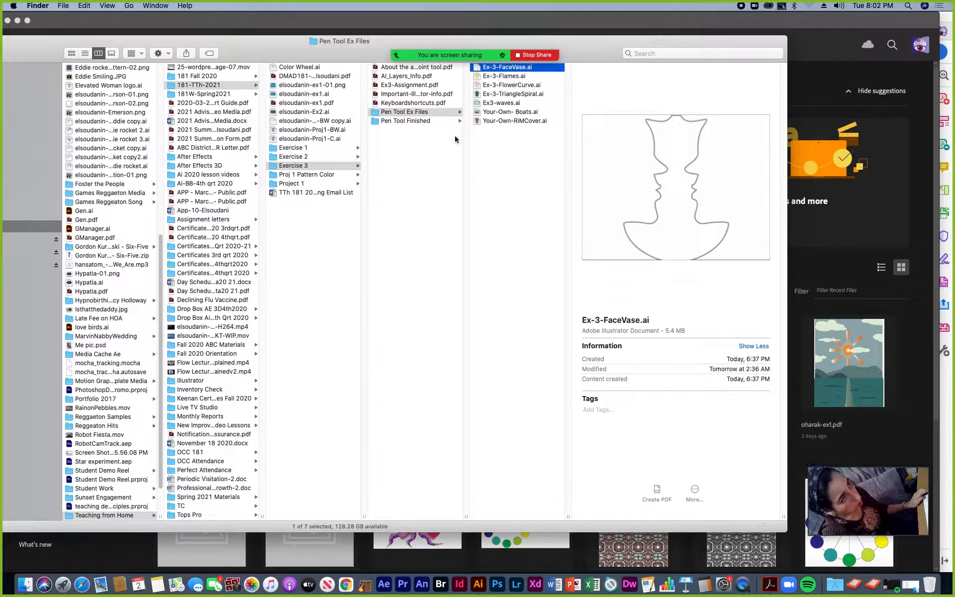
pyautogui.moveTo(341, 60); pyautogui.dragTo(375, 117)
pyautogui.doubleClick(511, 129)
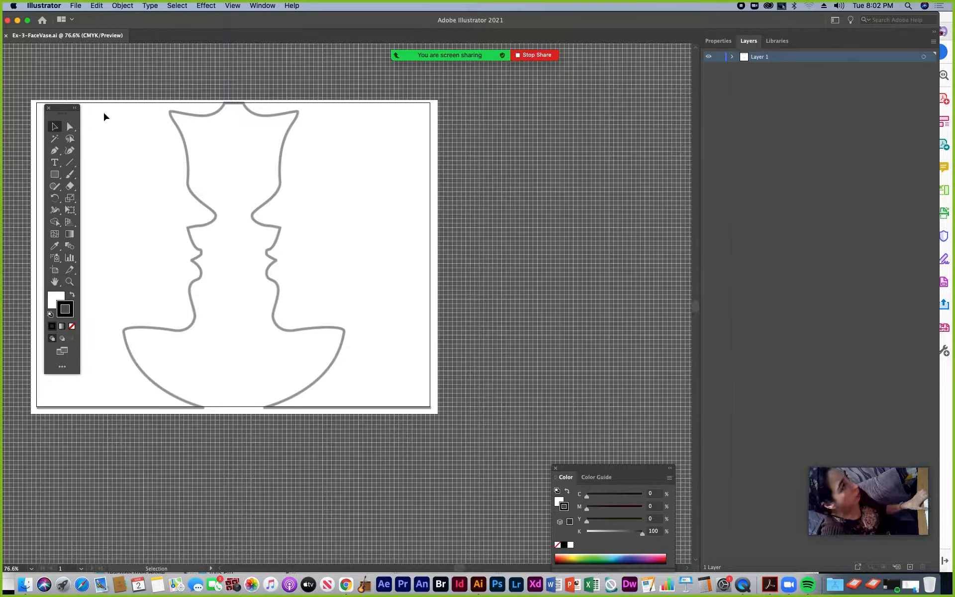
# - Set up the Pen tool with no fill and a 3 pt stroke
pyautogui.moveTo(110, 117); pyautogui.dragTo(239, 133)
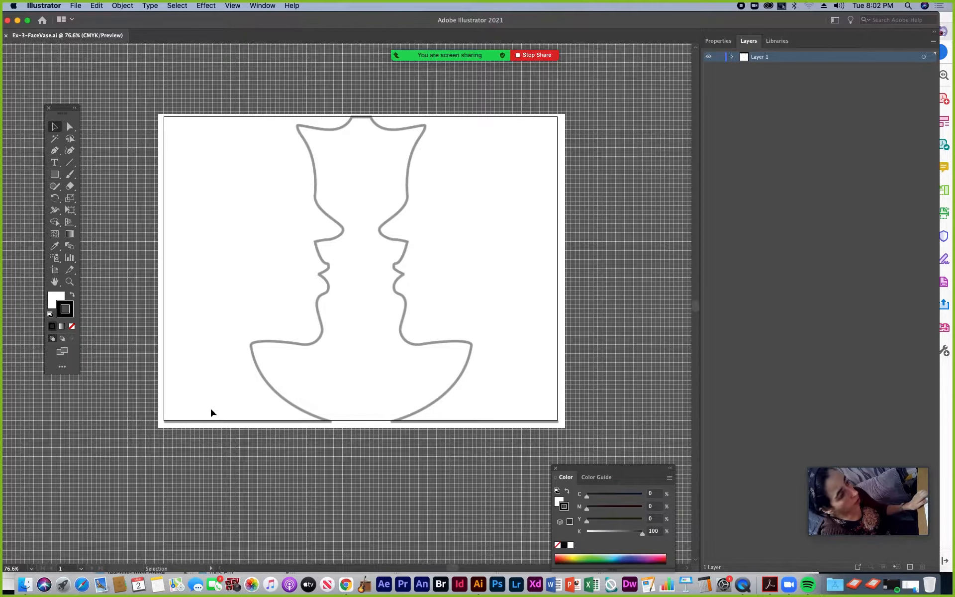
pyautogui.click(56, 151)
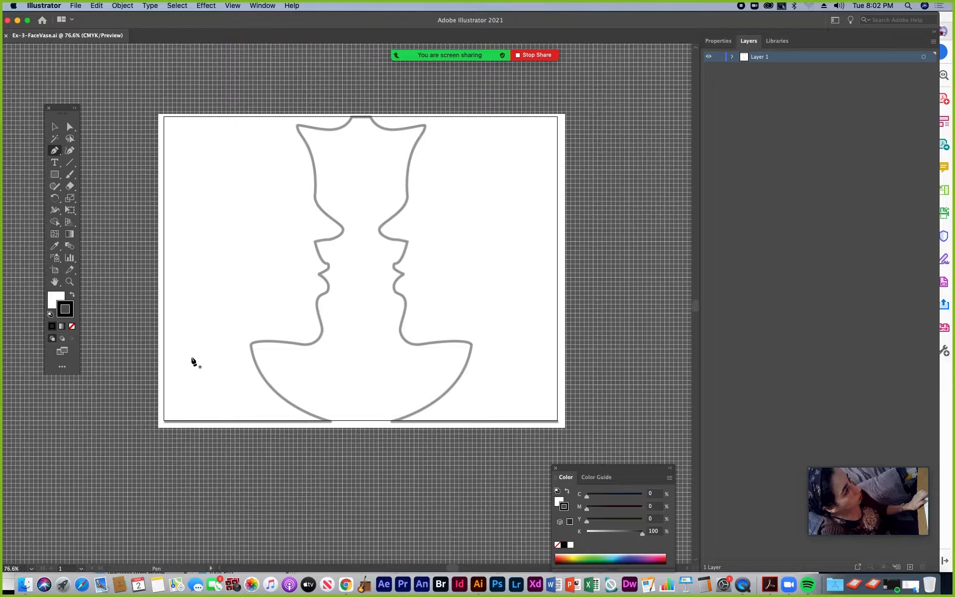
pyautogui.click(716, 40)
pyautogui.click(866, 162)
pyautogui.click(866, 162)
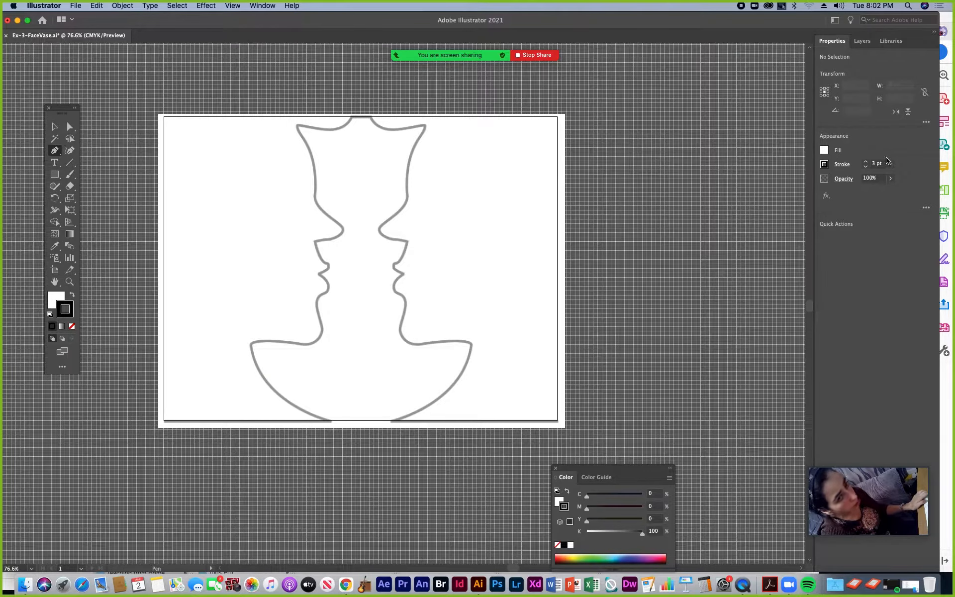
pyautogui.click(54, 299)
pyautogui.click(72, 326)
pyautogui.click(70, 310)
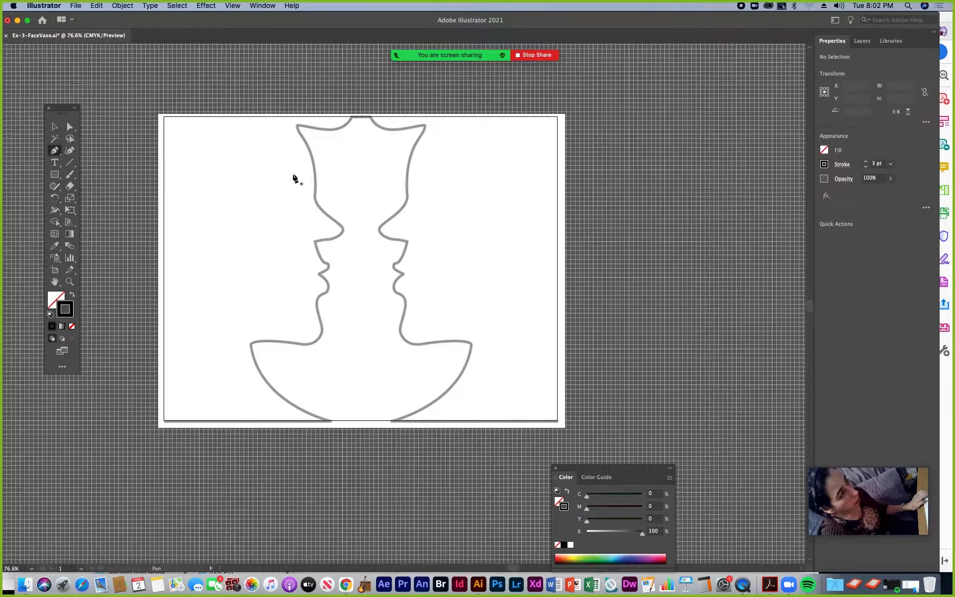
# - Trace the template's lower-left baseline with a straight segment and pull a direction handle from its end anchor toward the bowl-shaped curve
pyautogui.click(165, 422)
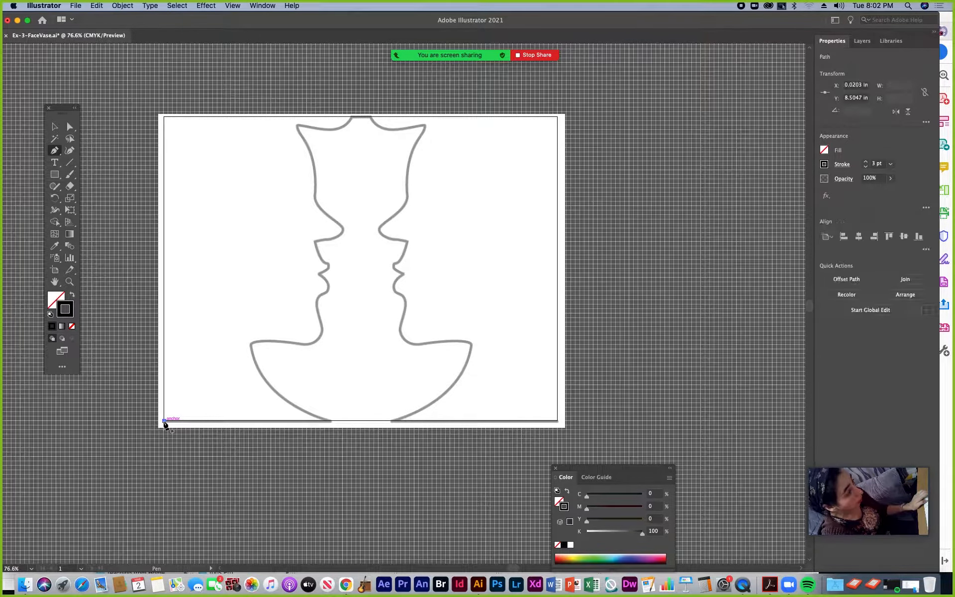
pyautogui.click(332, 421)
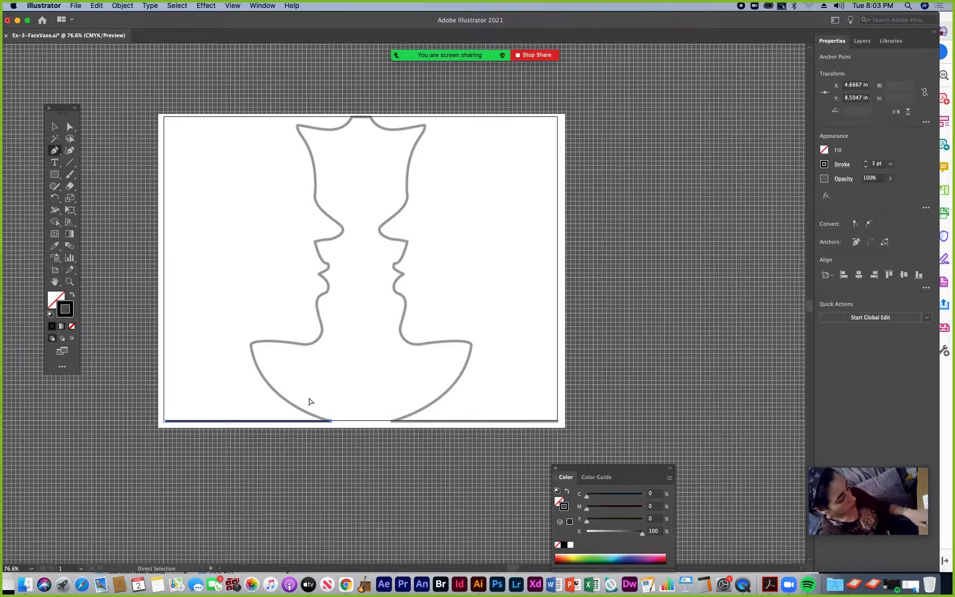
pyautogui.press('super+=')
pyautogui.scroll(3, 362, 323)
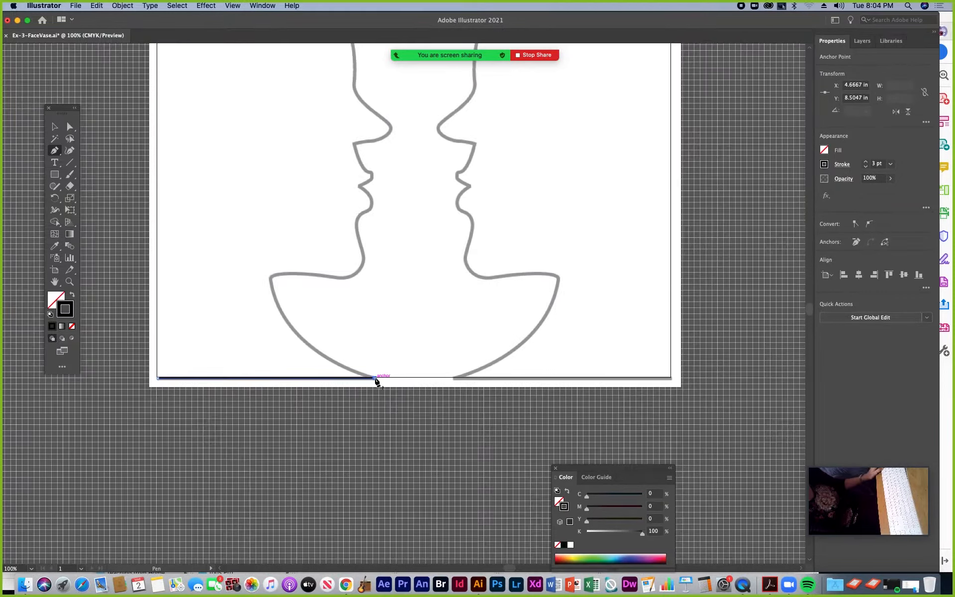
pyautogui.moveTo(375, 379); pyautogui.dragTo(293, 359)
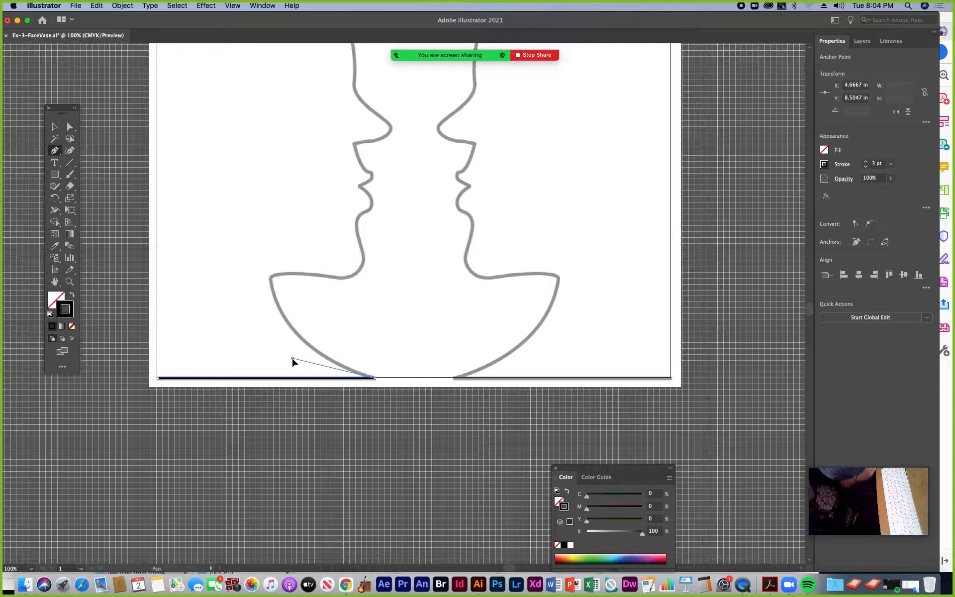
pyautogui.moveTo(292, 359)
pyautogui.mouseDown()
pyautogui.moveTo(323, 328)
pyautogui.moveTo(288, 356)
pyautogui.mouseUp()
pyautogui.moveTo(324, 320); pyautogui.dragTo(287, 358)
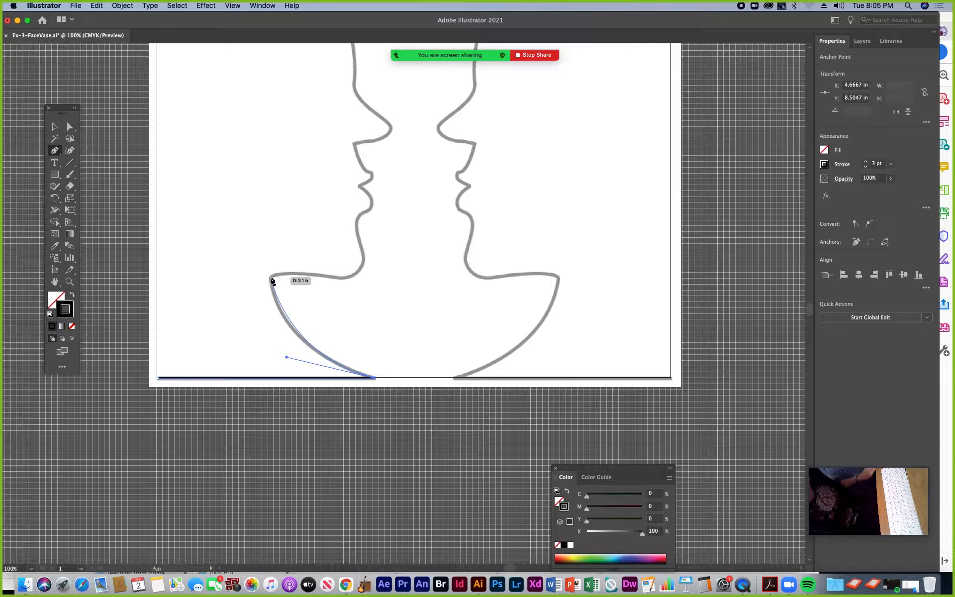
# - Add a curved segment up to the left shoulder corner and angle that anchor's short handle toward the shoulder line
pyautogui.click(272, 282)
pyautogui.keyDown('super'); pyautogui.click(273, 277); pyautogui.keyUp('super')
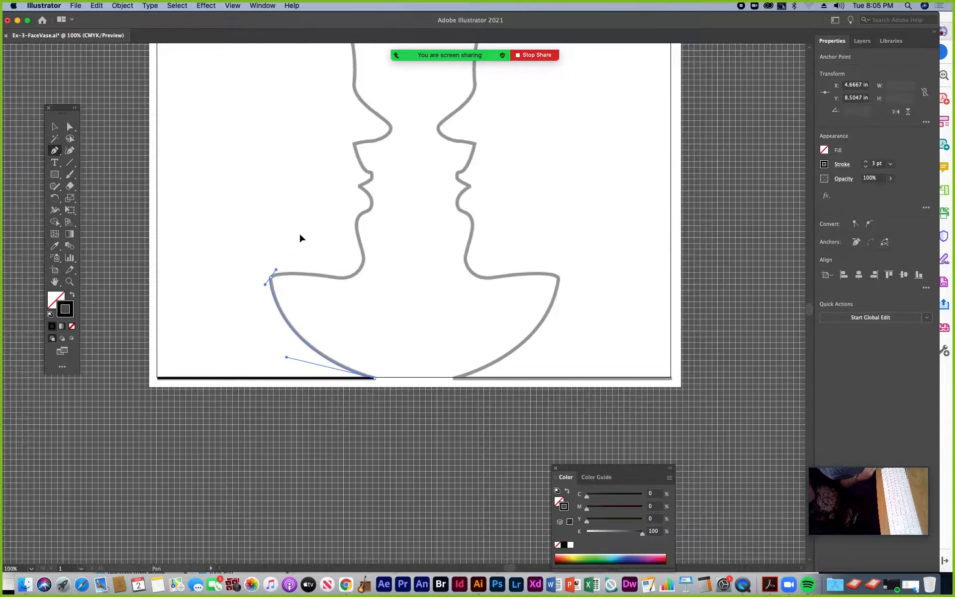
pyautogui.moveTo(276, 270)
pyautogui.mouseDown()
pyautogui.moveTo(313, 228)
pyautogui.moveTo(277, 269)
pyautogui.mouseUp()
pyautogui.moveTo(277, 272); pyautogui.dragTo(276, 272)
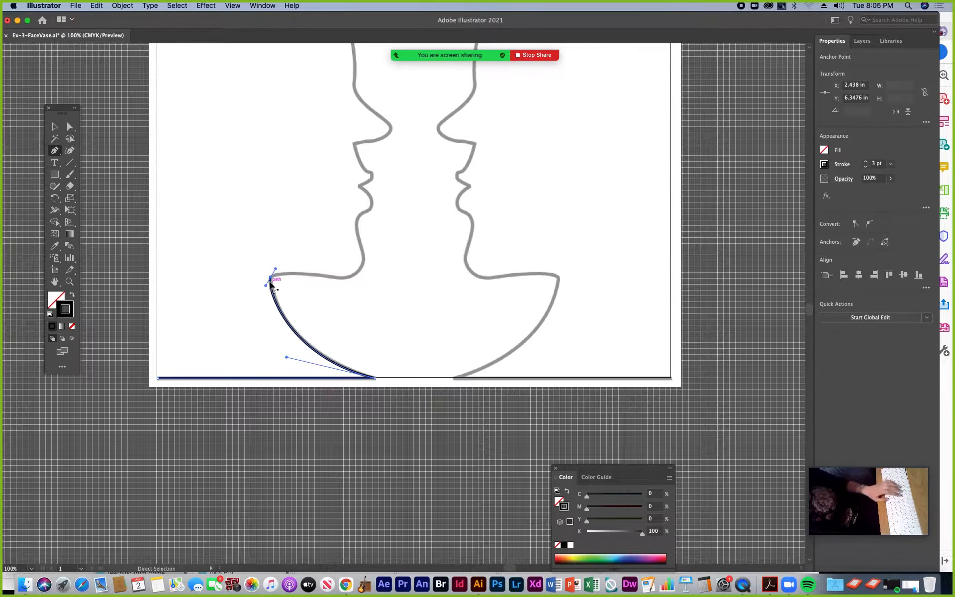
# - Add a curved segment from the left shoulder corner along the shoulder to the base of the left face's neck
pyautogui.press('super+equal')
pyautogui.press('super+equal')
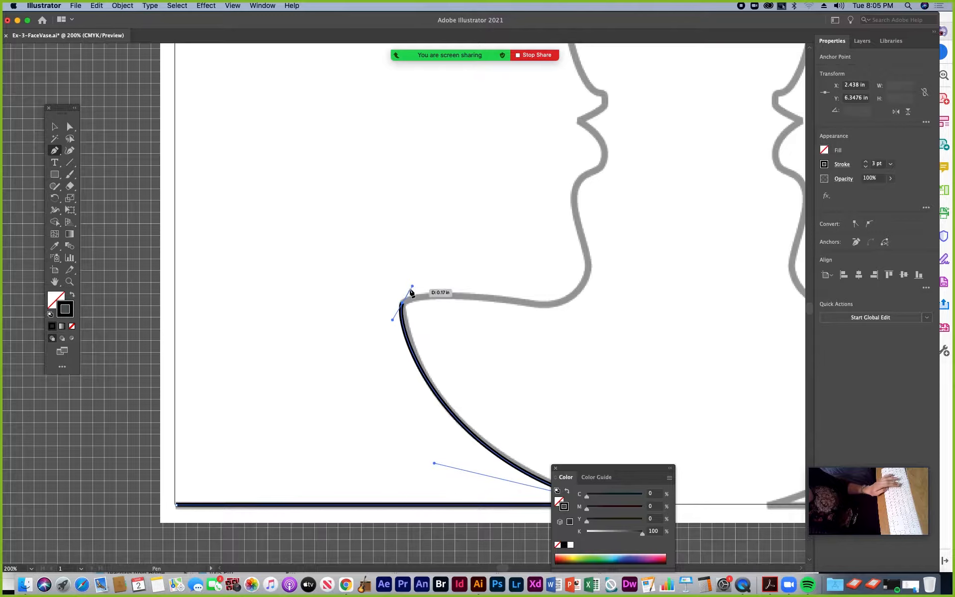
pyautogui.moveTo(414, 303); pyautogui.dragTo(284, 279)
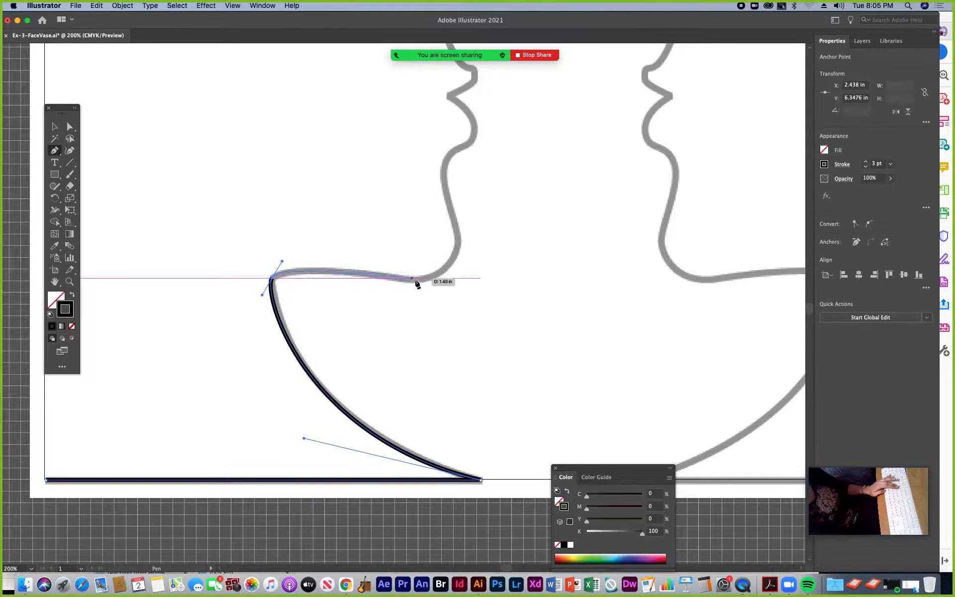
pyautogui.click(455, 256)
pyautogui.moveTo(455, 256); pyautogui.dragTo(472, 201)
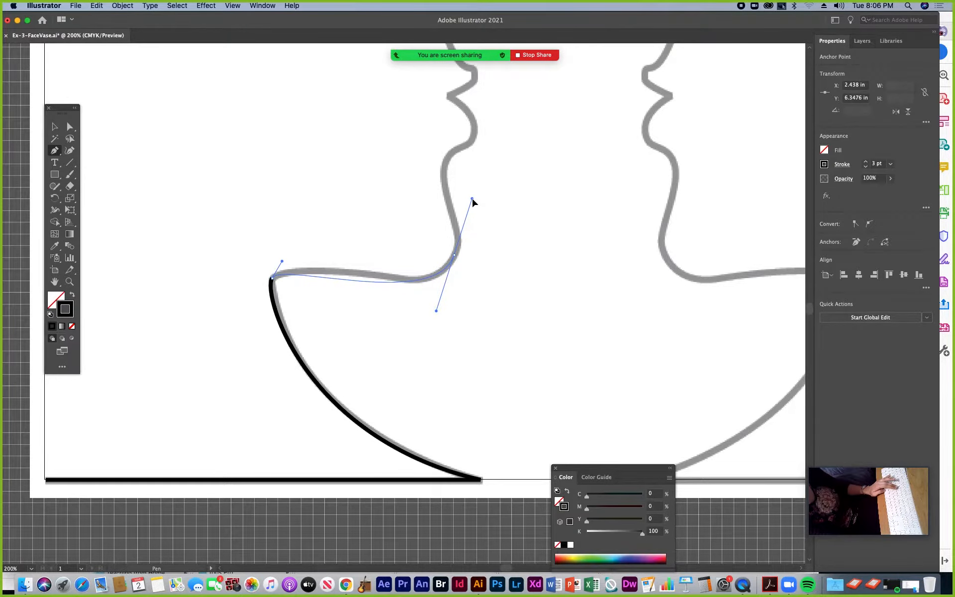
pyautogui.moveTo(473, 202); pyautogui.dragTo(474, 202)
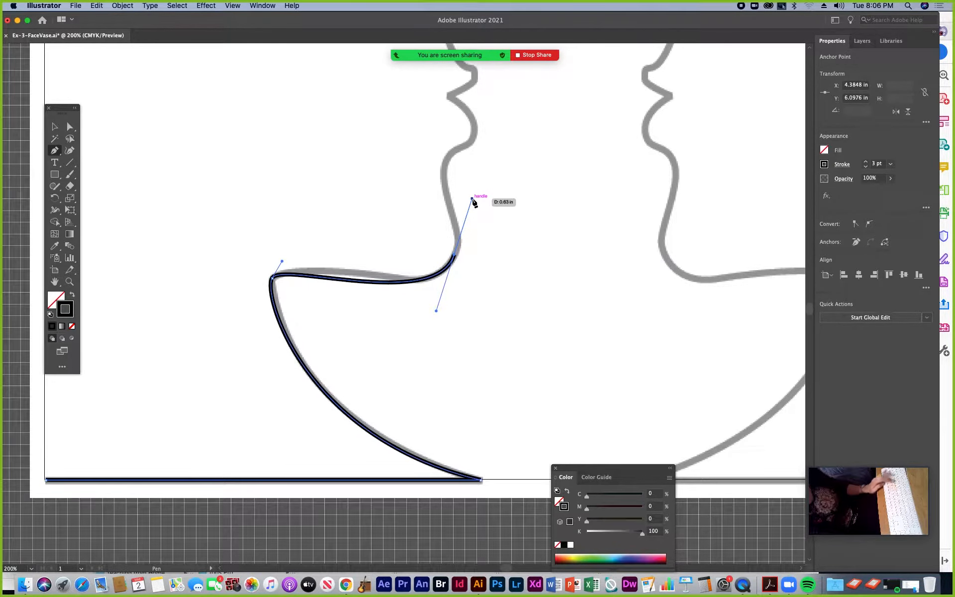
# - Adjust the shoulder corner's handle and reposition the end anchor at the neck base to fit the segment to the template
pyautogui.press('super')
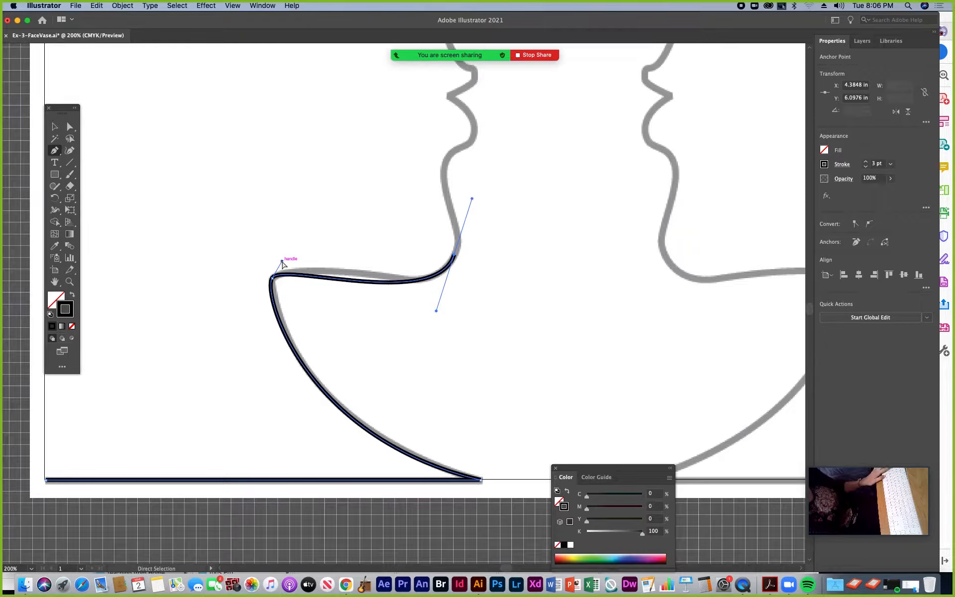
pyautogui.moveTo(282, 262); pyautogui.dragTo(292, 247)
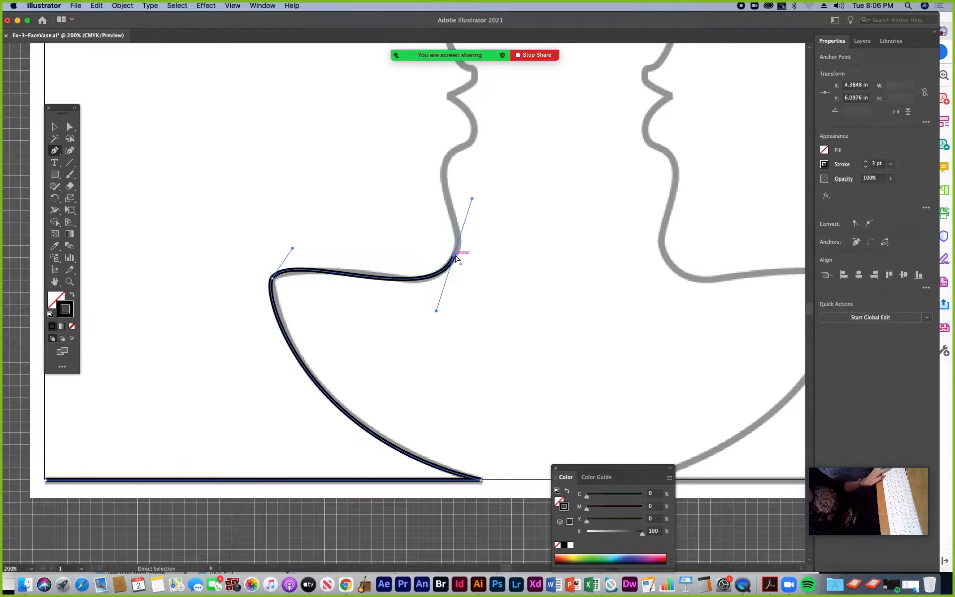
pyautogui.moveTo(454, 257); pyautogui.dragTo(436, 275)
pyautogui.moveTo(418, 330); pyautogui.dragTo(405, 293)
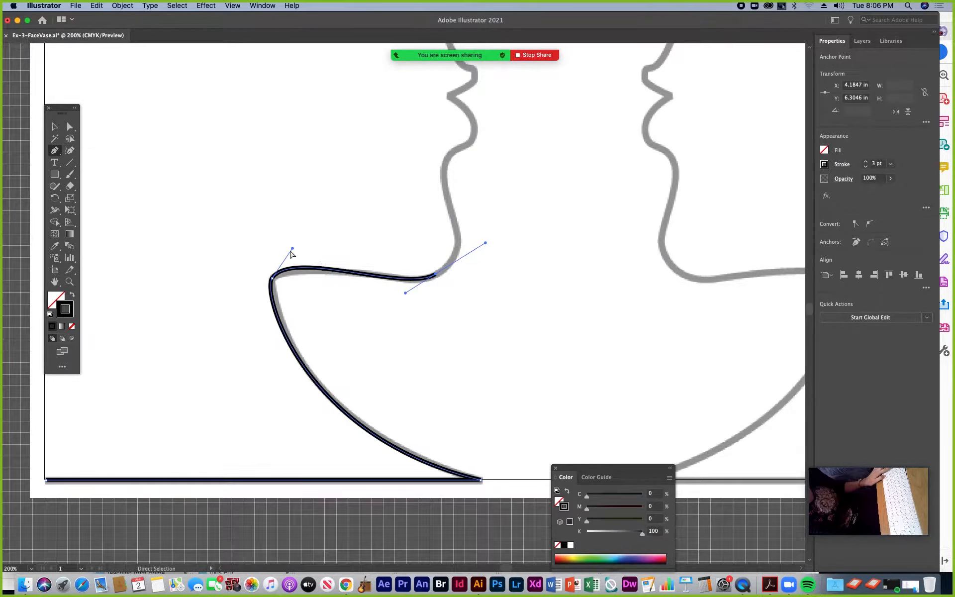
pyautogui.moveTo(293, 248); pyautogui.dragTo(291, 257)
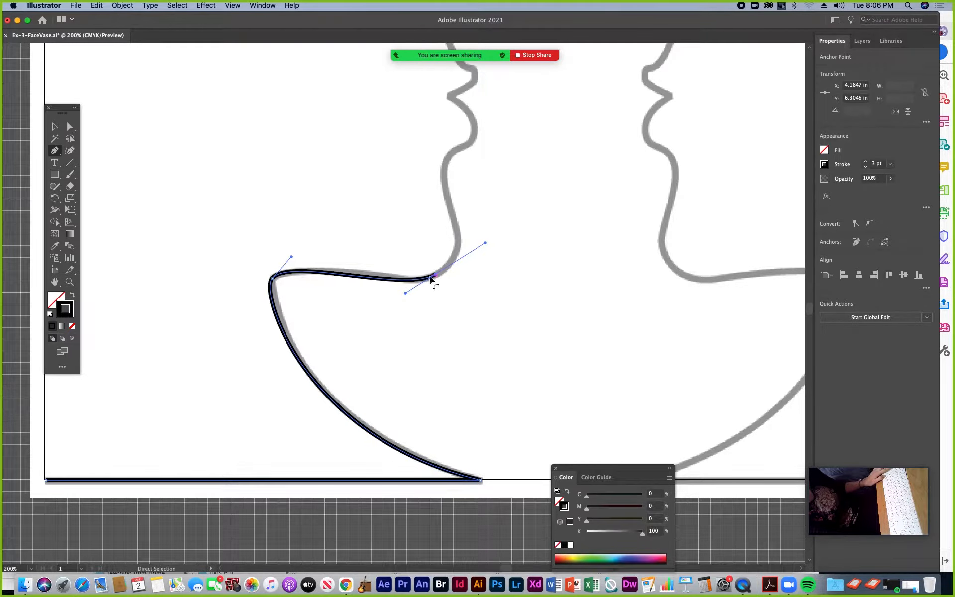
pyautogui.moveTo(436, 276)
pyautogui.mouseDown()
pyautogui.moveTo(443, 272)
pyautogui.moveTo(411, 293)
pyautogui.moveTo(449, 272)
pyautogui.mouseUp()
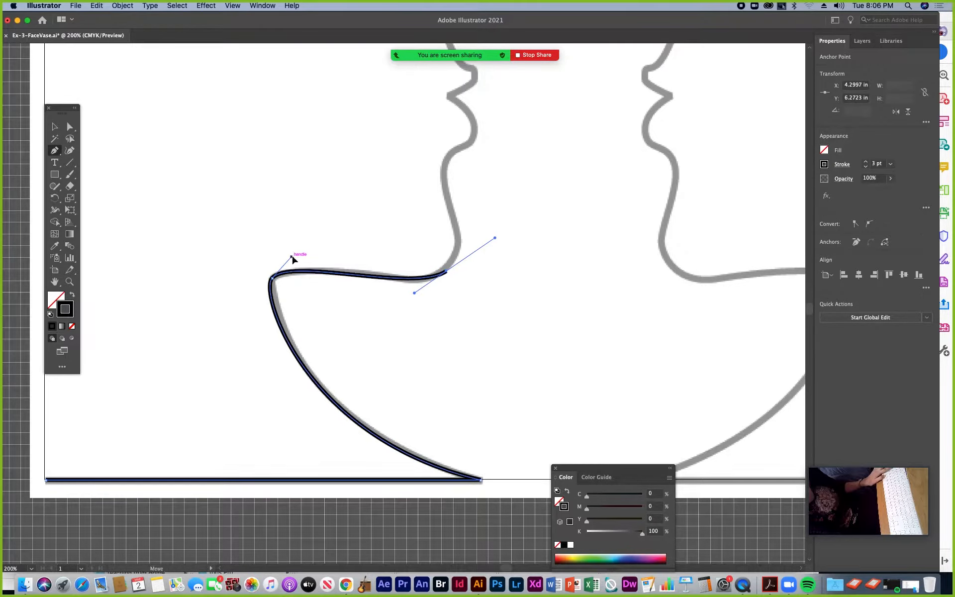
pyautogui.click(355, 275)
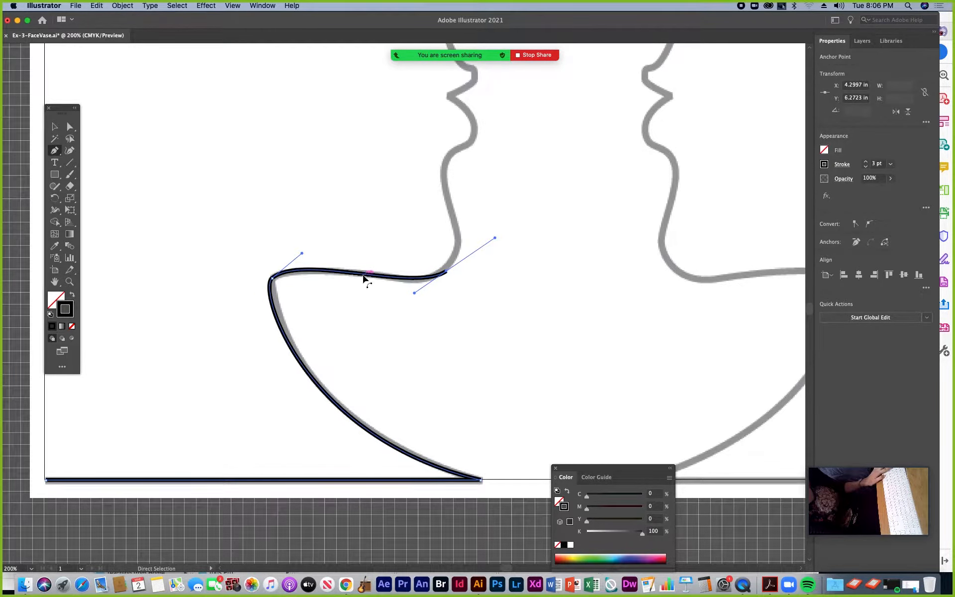
pyautogui.moveTo(447, 274); pyautogui.dragTo(443, 322)
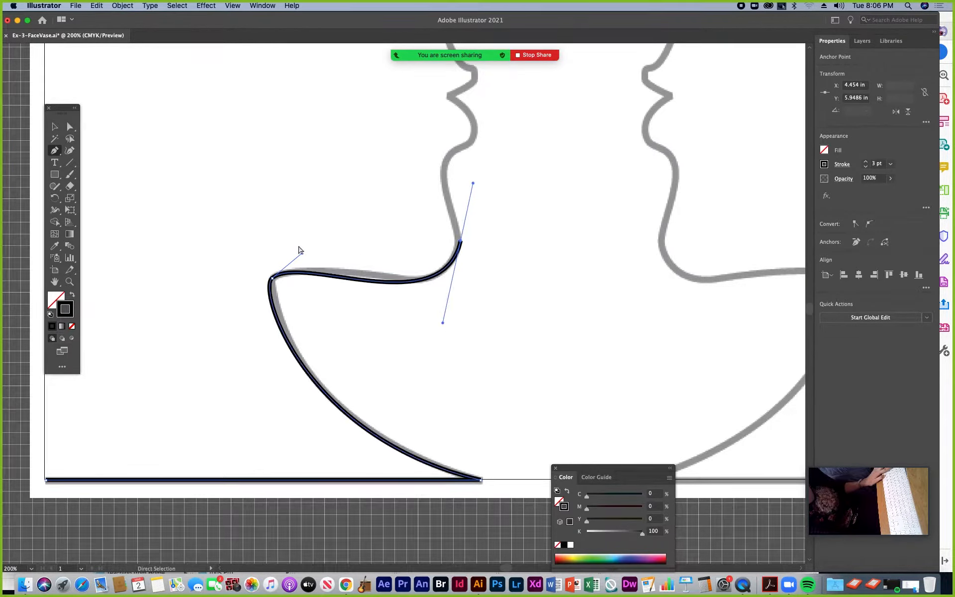
pyautogui.moveTo(301, 252); pyautogui.dragTo(306, 247)
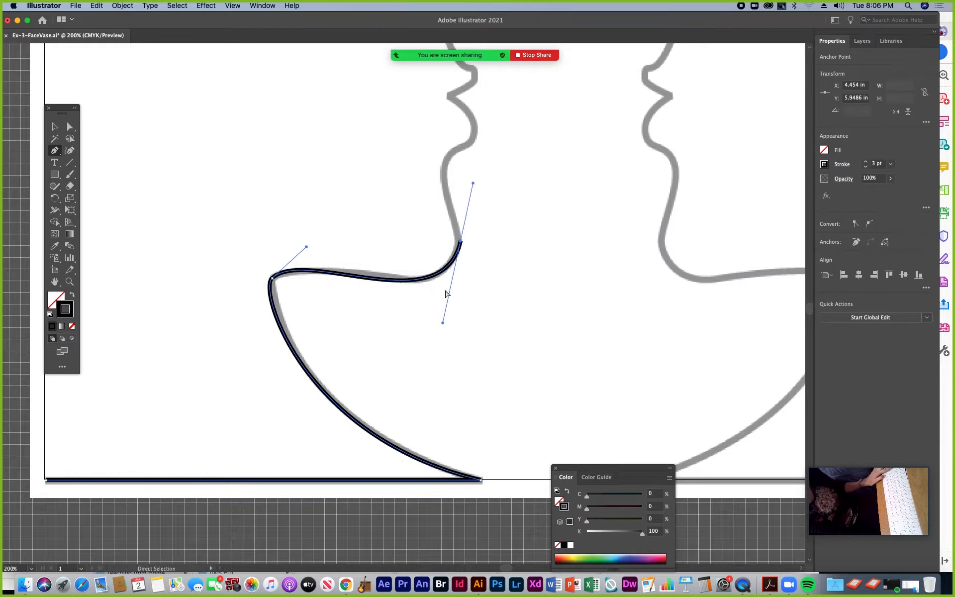
pyautogui.moveTo(306, 247); pyautogui.dragTo(302, 250)
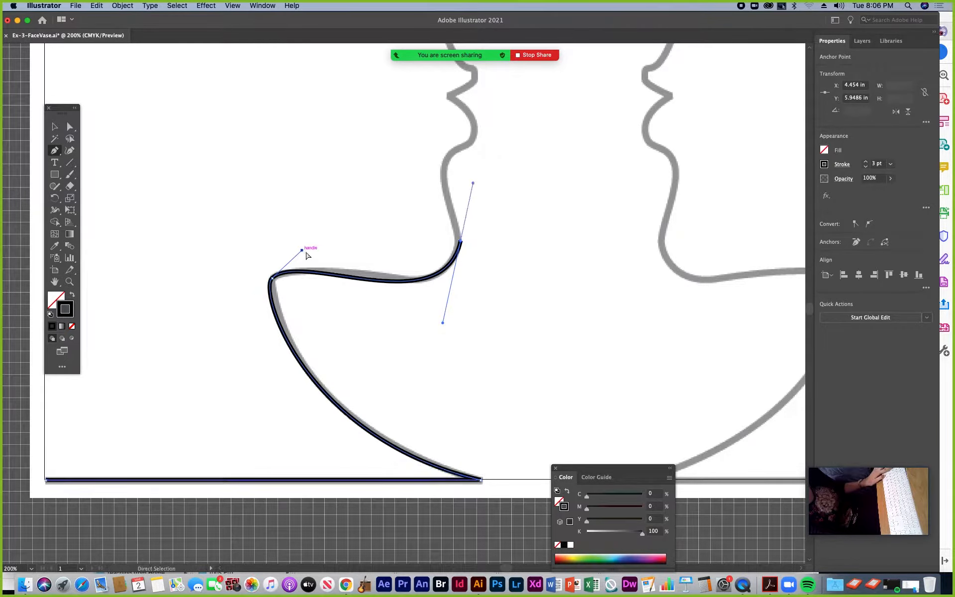
# - Add an anchor point midway along the left shoulder segment, then adjust it and the neighbouring handles to match the template
pyautogui.click(375, 282)
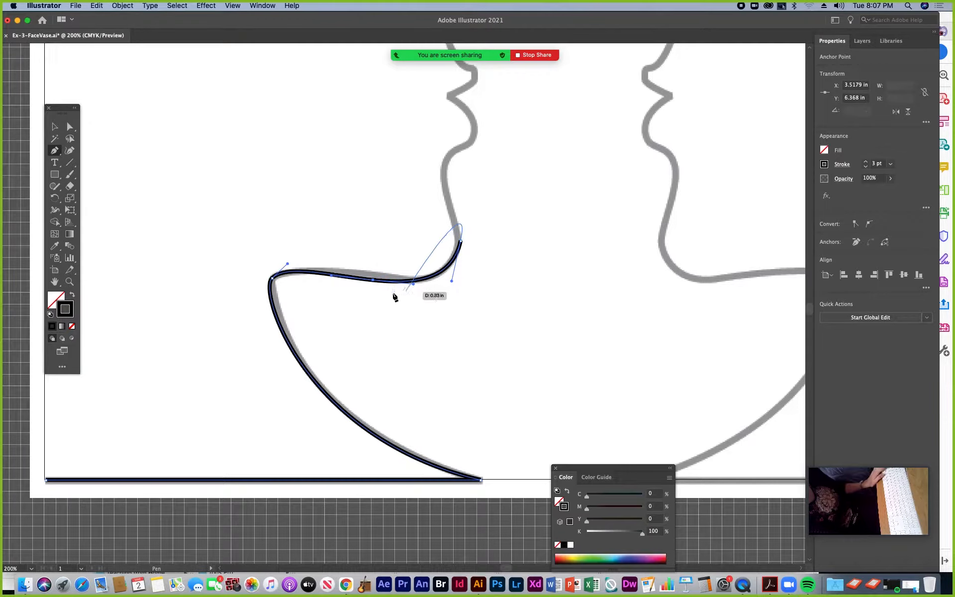
pyautogui.moveTo(375, 281); pyautogui.dragTo(378, 278)
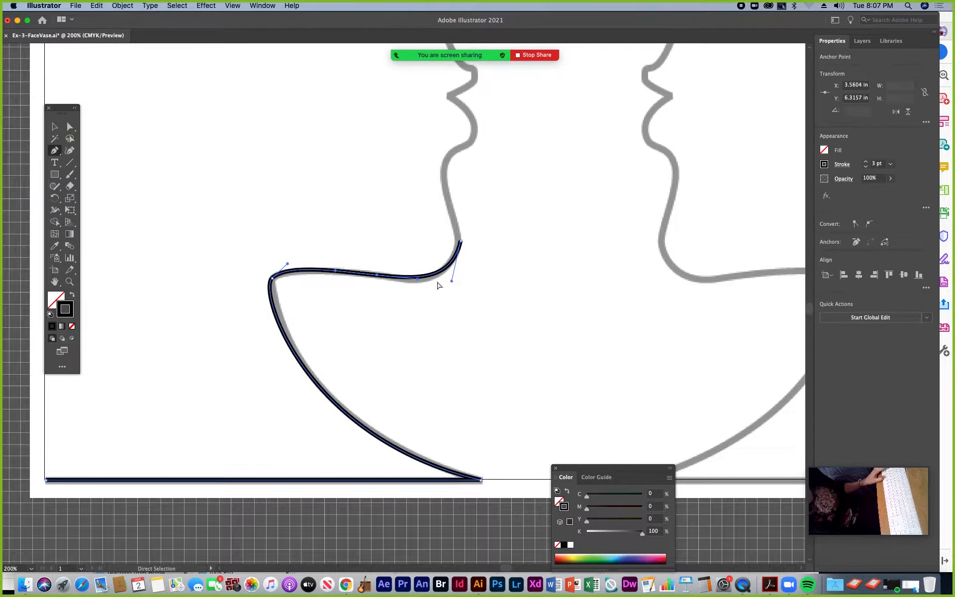
pyautogui.moveTo(420, 277); pyautogui.dragTo(426, 285)
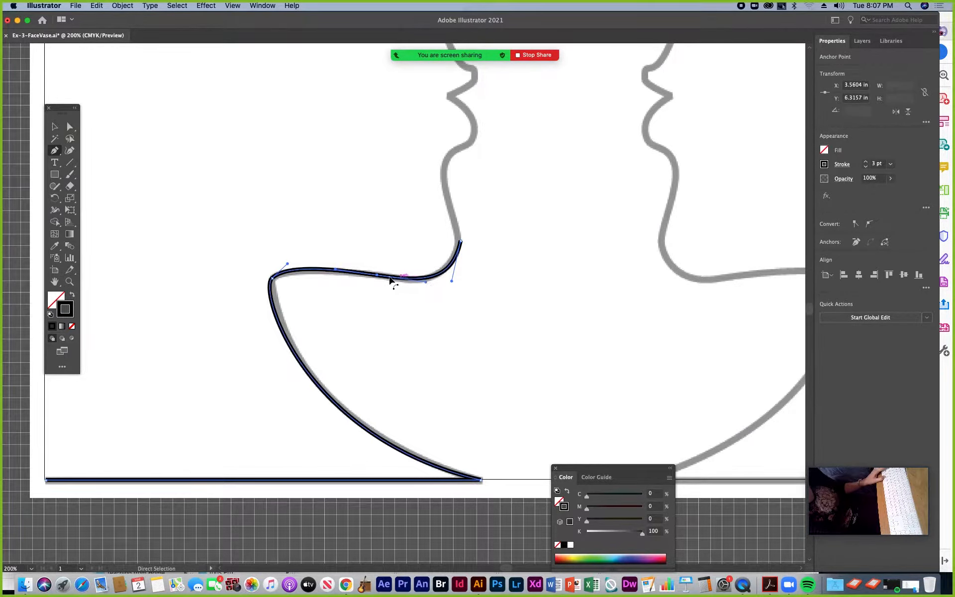
pyautogui.moveTo(287, 263); pyautogui.dragTo(284, 266)
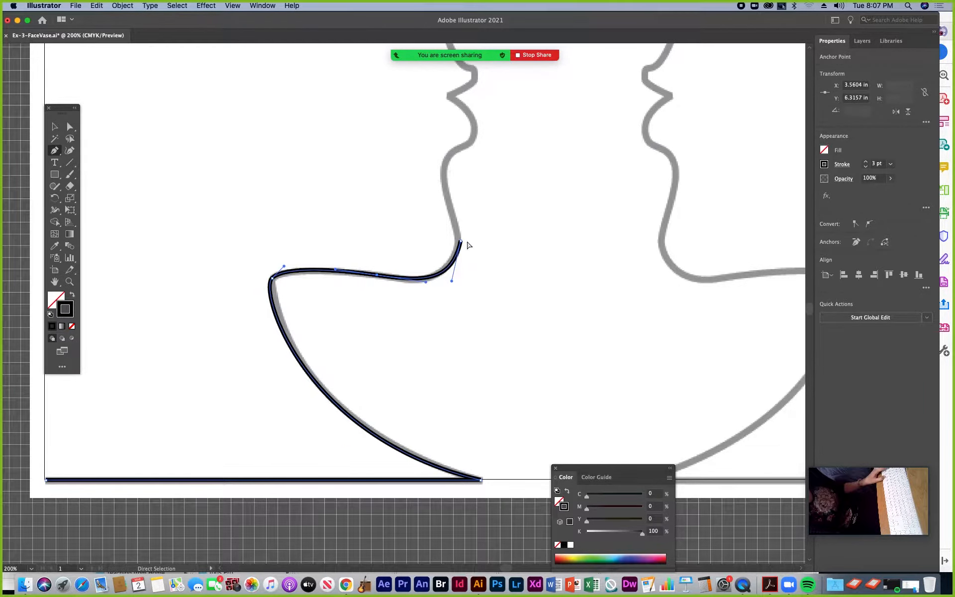
# - Shorten the outgoing handle at the left neck base and add a curved segment up to just below the lower lip
pyautogui.moveTo(461, 241); pyautogui.dragTo(460, 241)
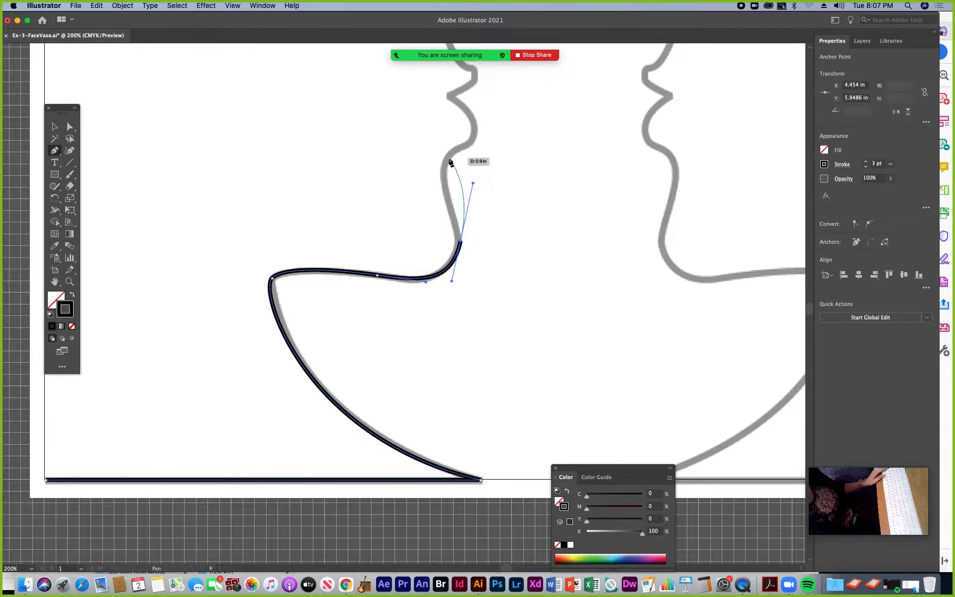
pyautogui.press('super')
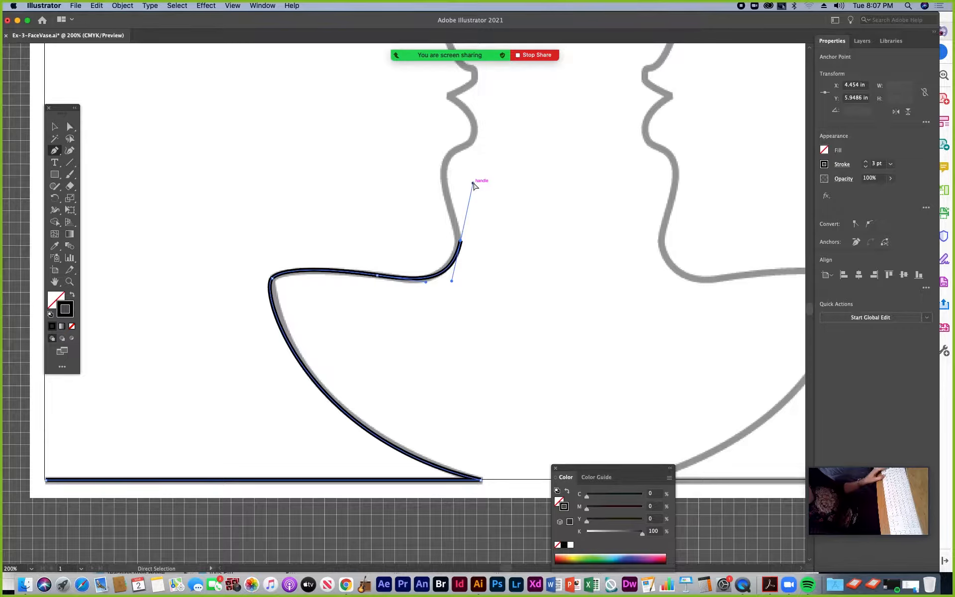
pyautogui.moveTo(473, 184); pyautogui.dragTo(468, 205)
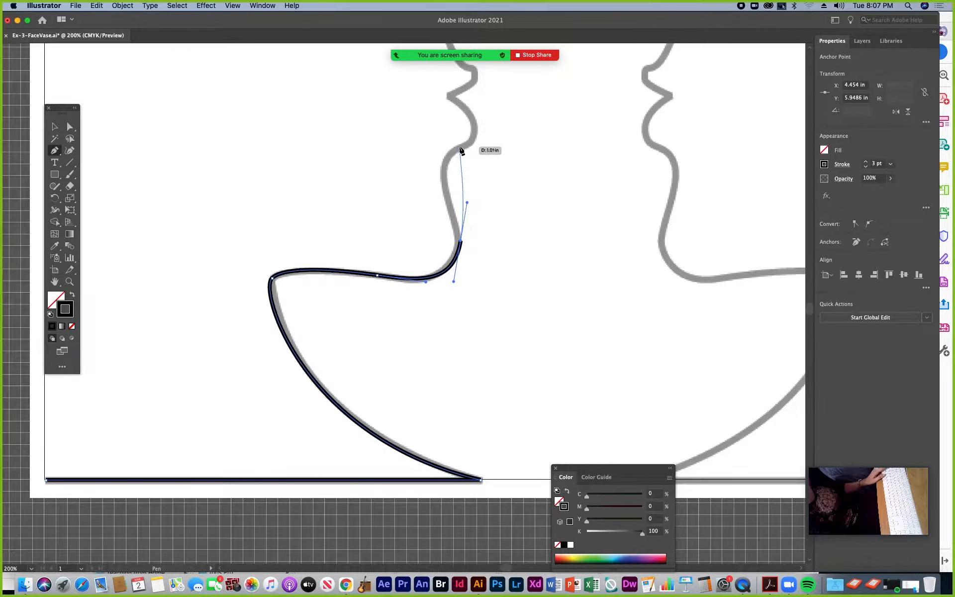
pyautogui.moveTo(460, 148); pyautogui.dragTo(502, 118)
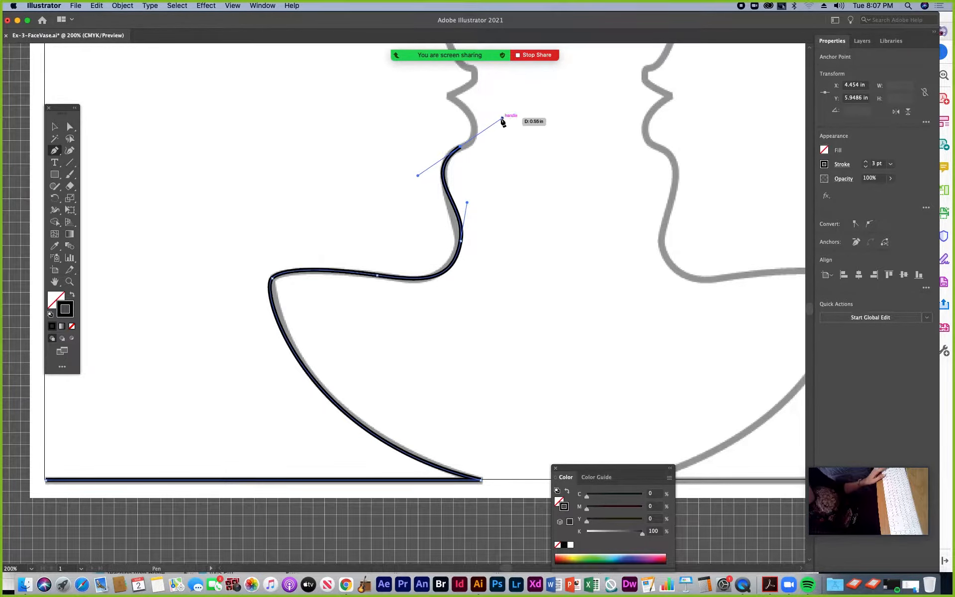
# - Trace the left face's lower lip to the mouth corner, then add a short segment to the upper lip's lower edge
pyautogui.moveTo(447, 99); pyautogui.dragTo(340, 323)
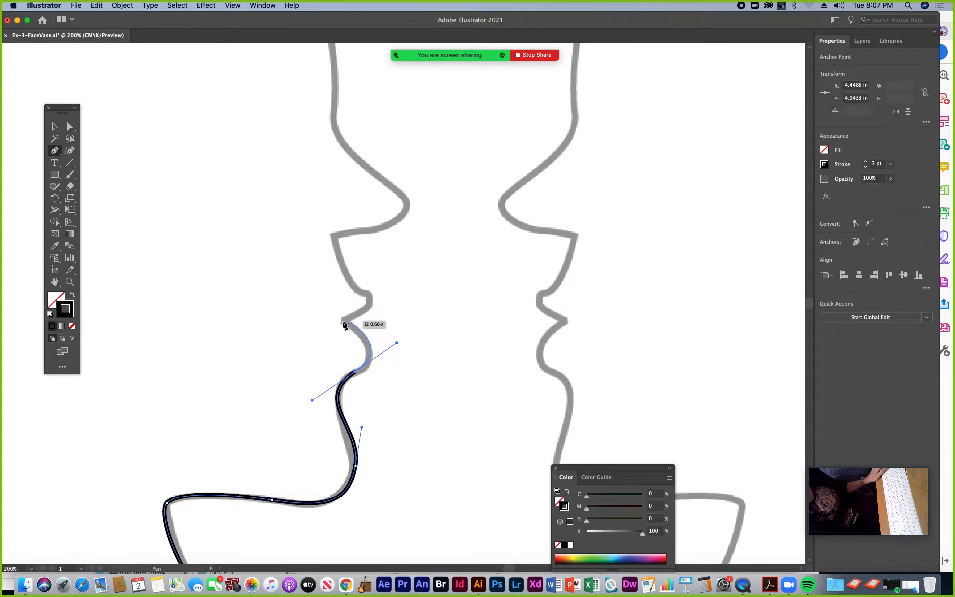
pyautogui.click(343, 322)
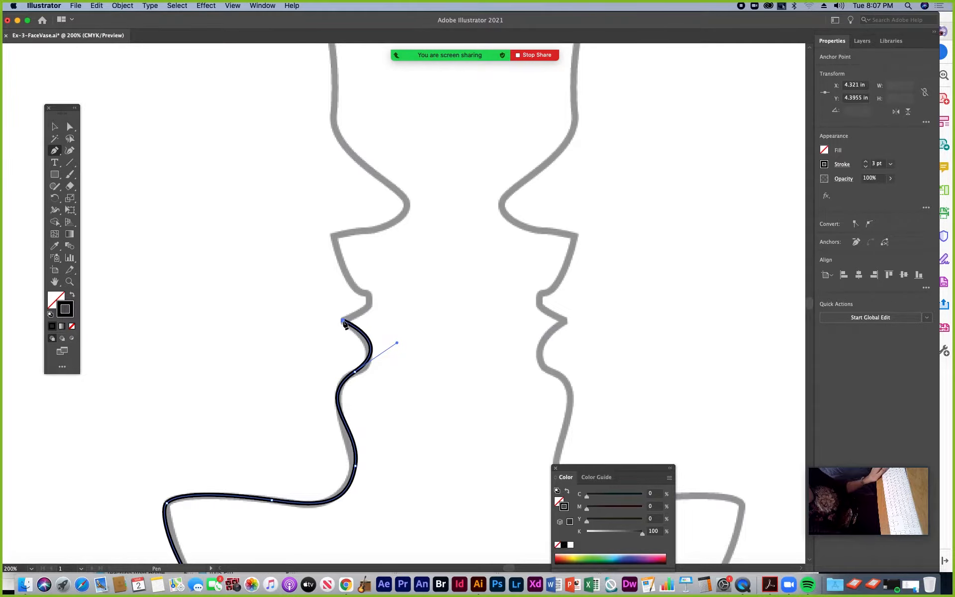
pyautogui.click(369, 309)
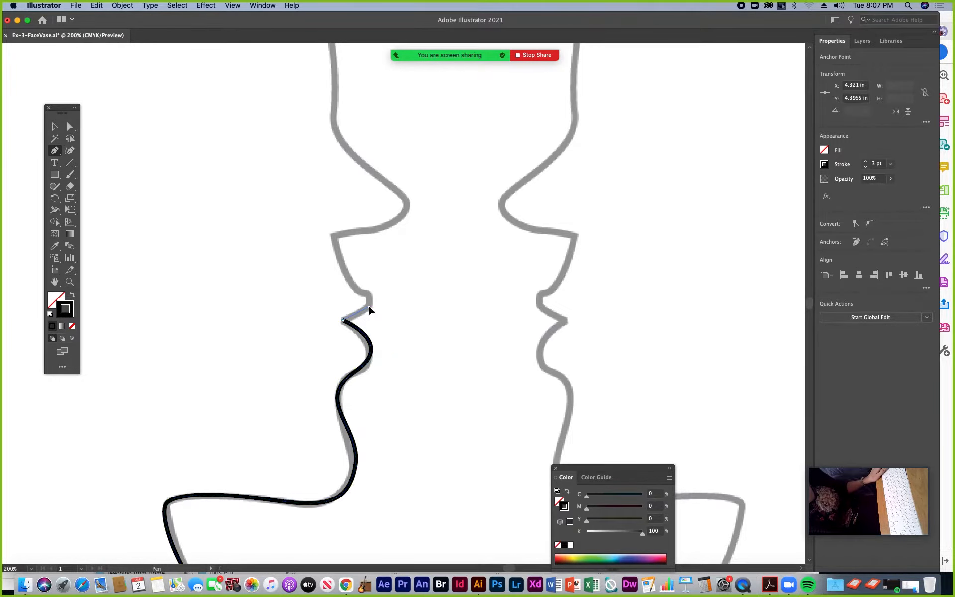
pyautogui.moveTo(370, 302); pyautogui.dragTo(371, 303)
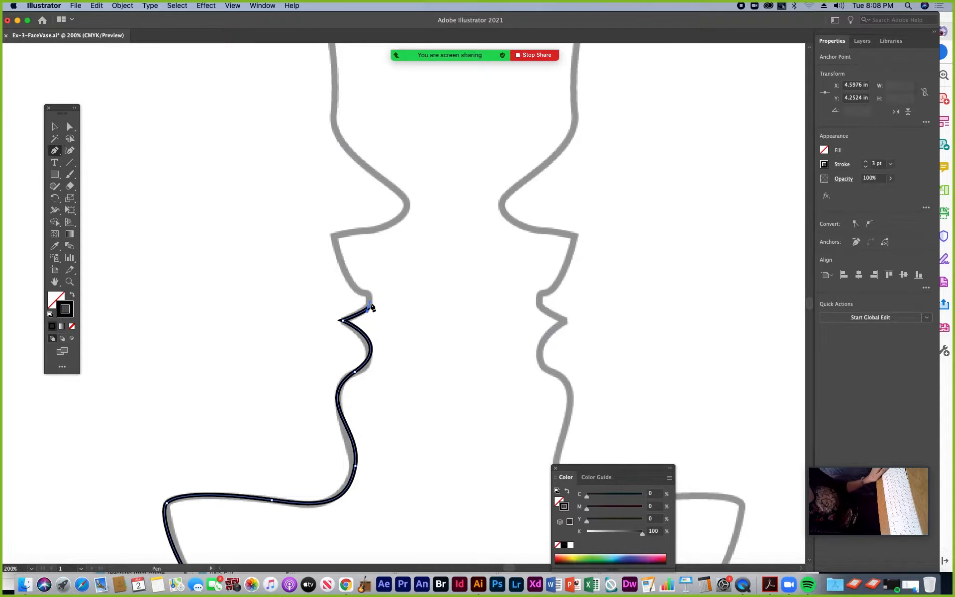
# - Round the tip of the left face's upper lip with a small curve and add a curved segment up to the corner under the nose
pyautogui.click(367, 292)
pyautogui.moveTo(366, 291); pyautogui.dragTo(365, 290)
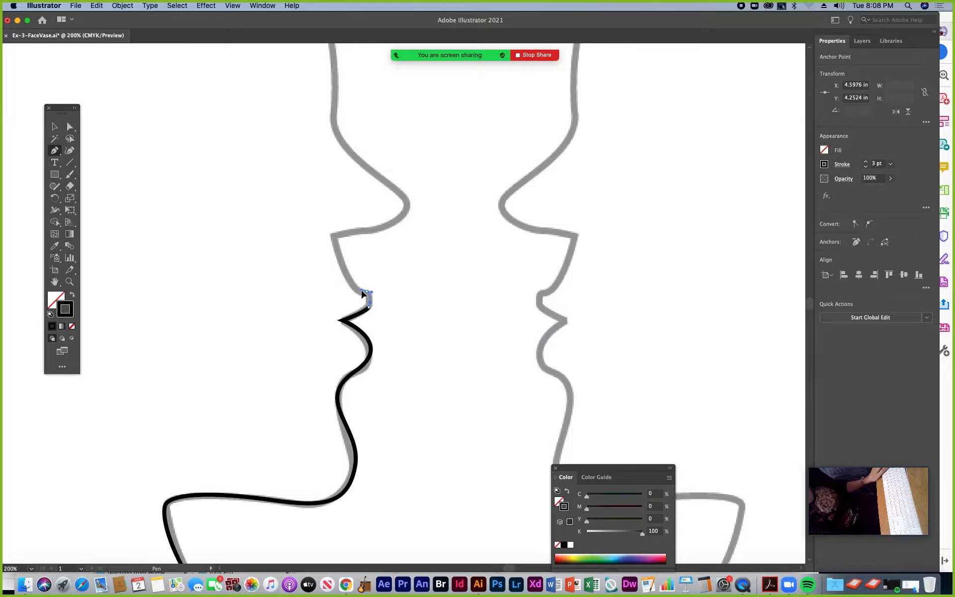
pyautogui.moveTo(362, 290); pyautogui.dragTo(362, 290)
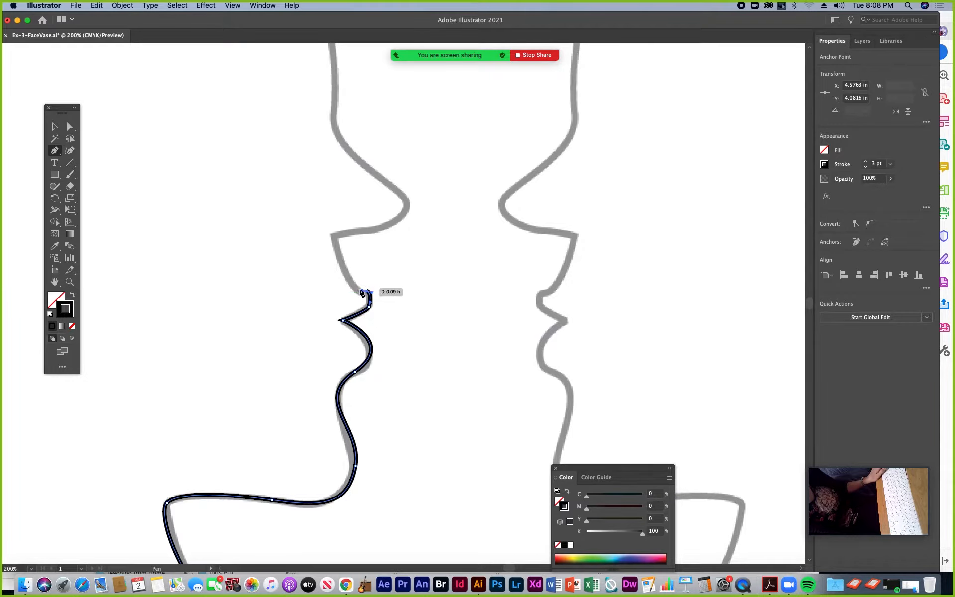
pyautogui.click(333, 232)
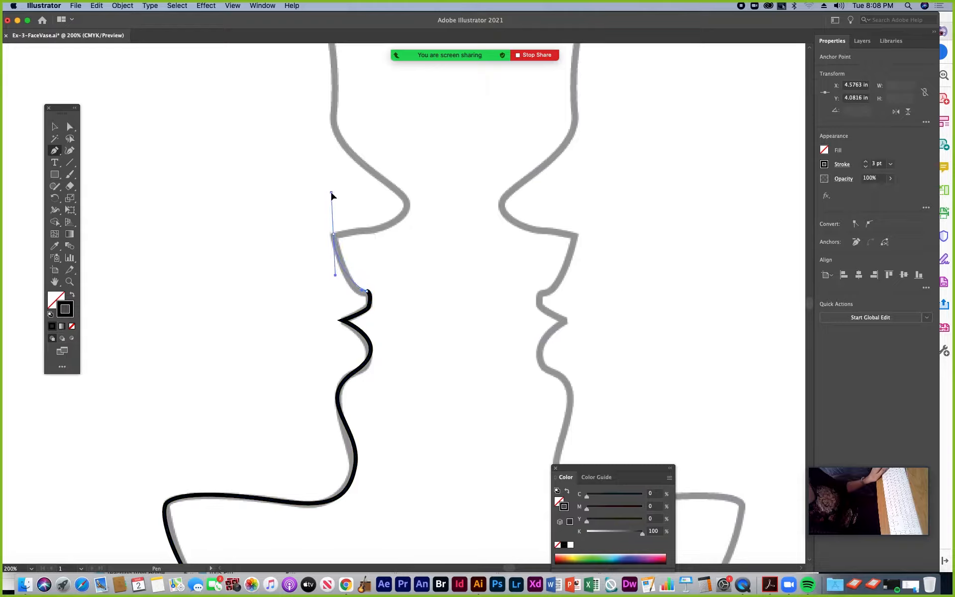
pyautogui.moveTo(328, 186); pyautogui.dragTo(325, 181)
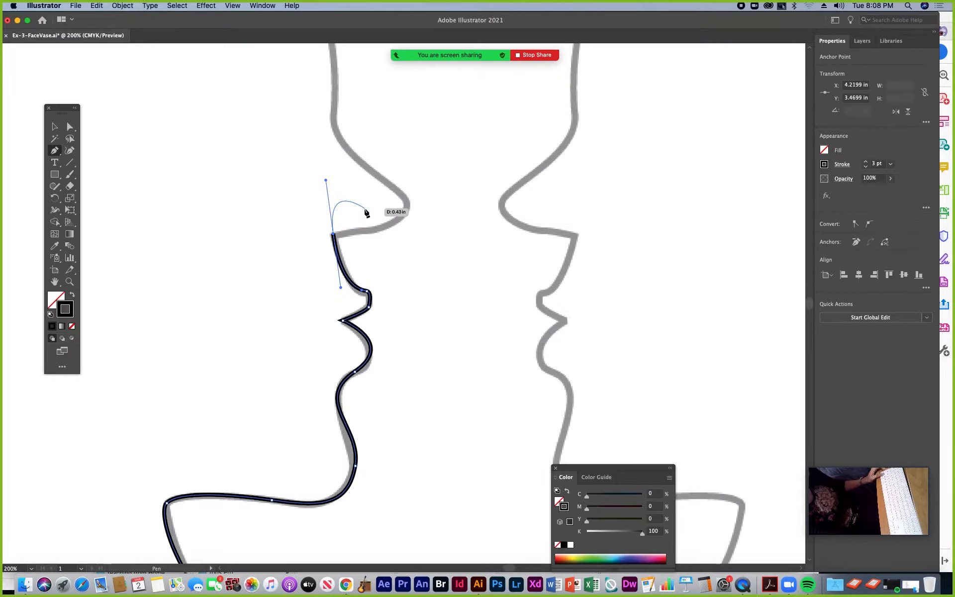
# - Add a curved segment along the underside of the left nose and try to redirect the corner's handle with the Direct Selection tool
pyautogui.press('alt')
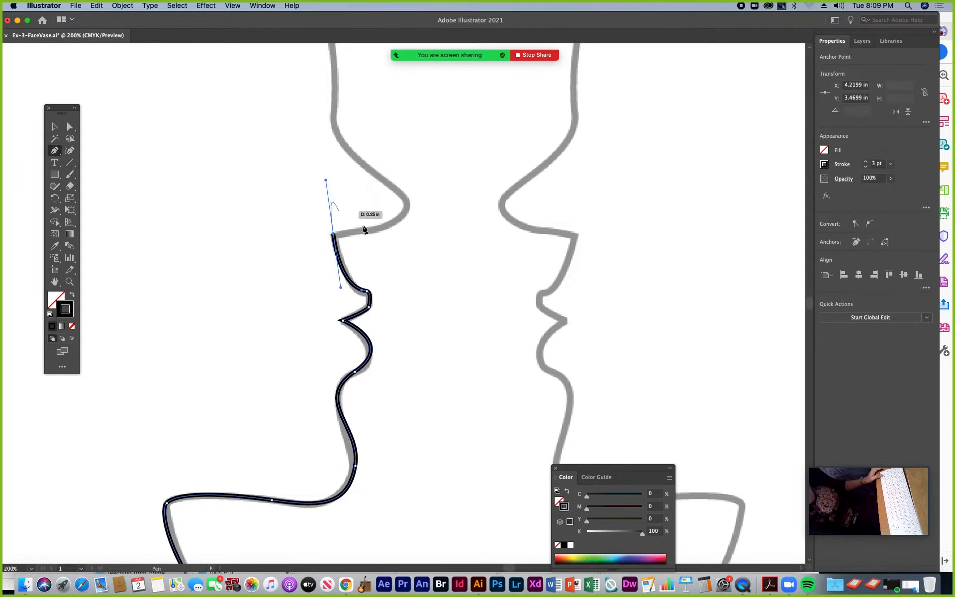
pyautogui.moveTo(391, 221)
pyautogui.mouseDown()
pyautogui.moveTo(424, 209)
pyautogui.moveTo(424, 198)
pyautogui.mouseUp()
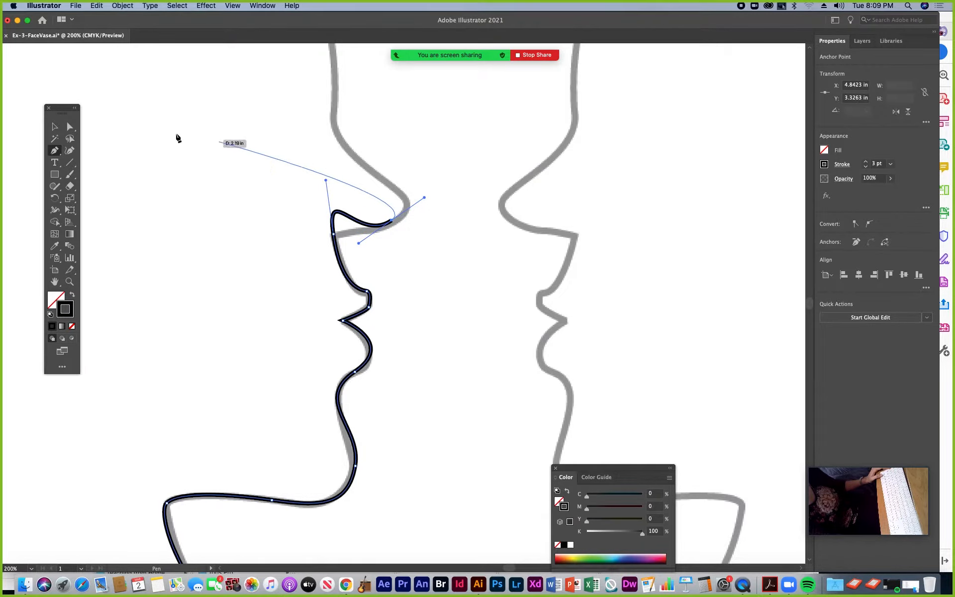
pyautogui.click(71, 128)
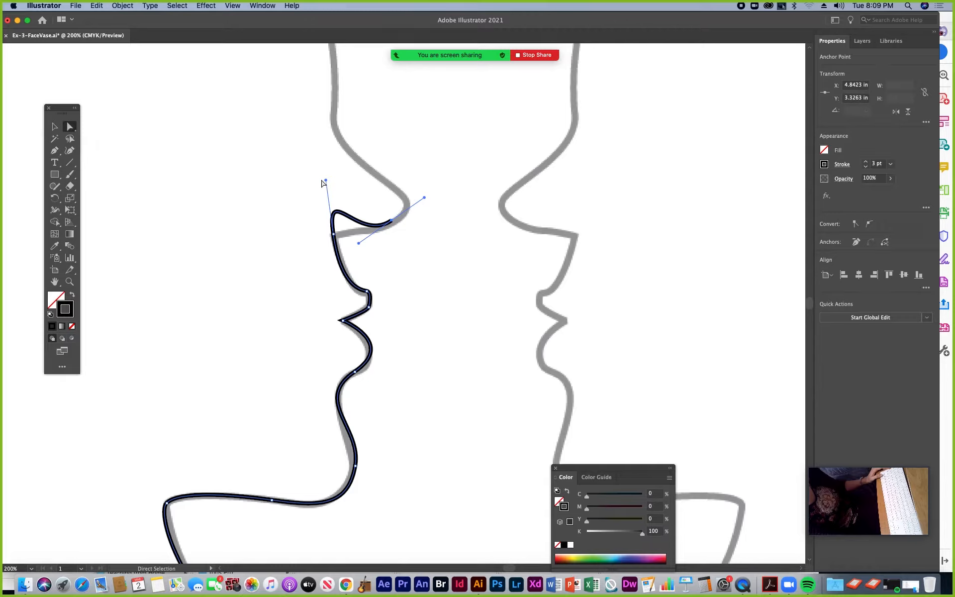
pyautogui.moveTo(325, 180); pyautogui.dragTo(355, 201)
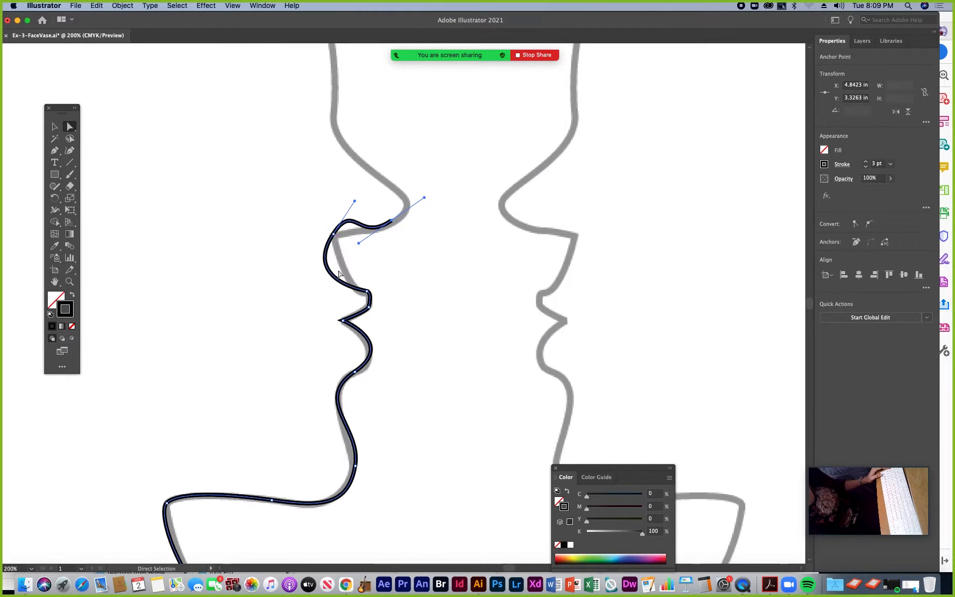
# - Open "About the anchor point tool.pdf" from the Exercise 3 folder in Acrobat, accepting the recommended reading order
pyautogui.click(770, 587)
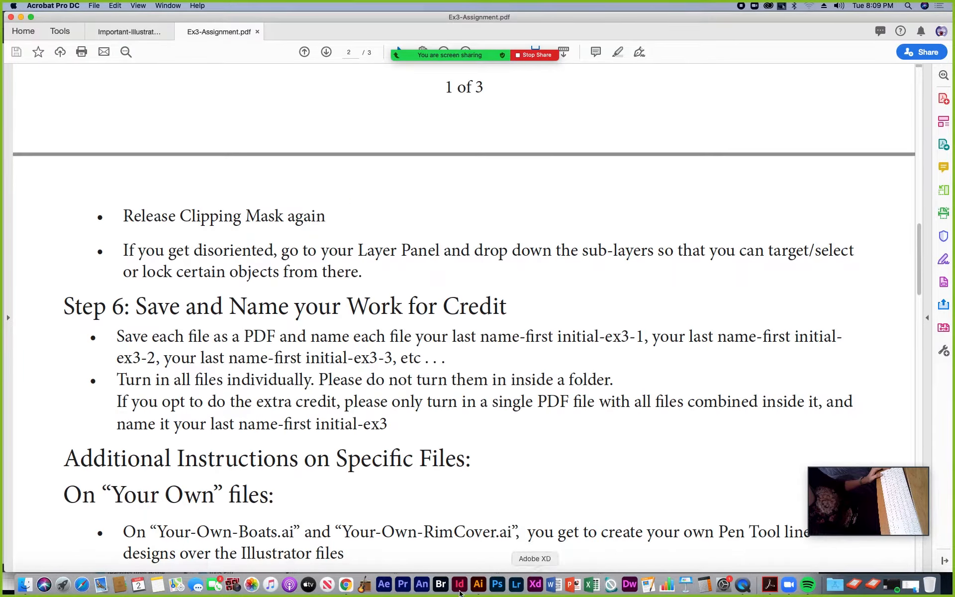
pyautogui.click(31, 590)
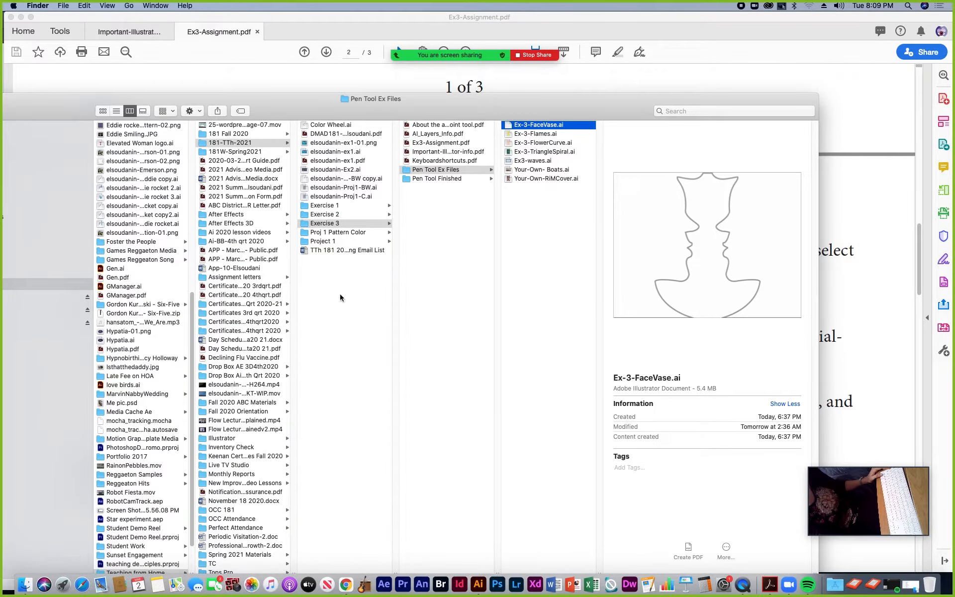
pyautogui.click(428, 128)
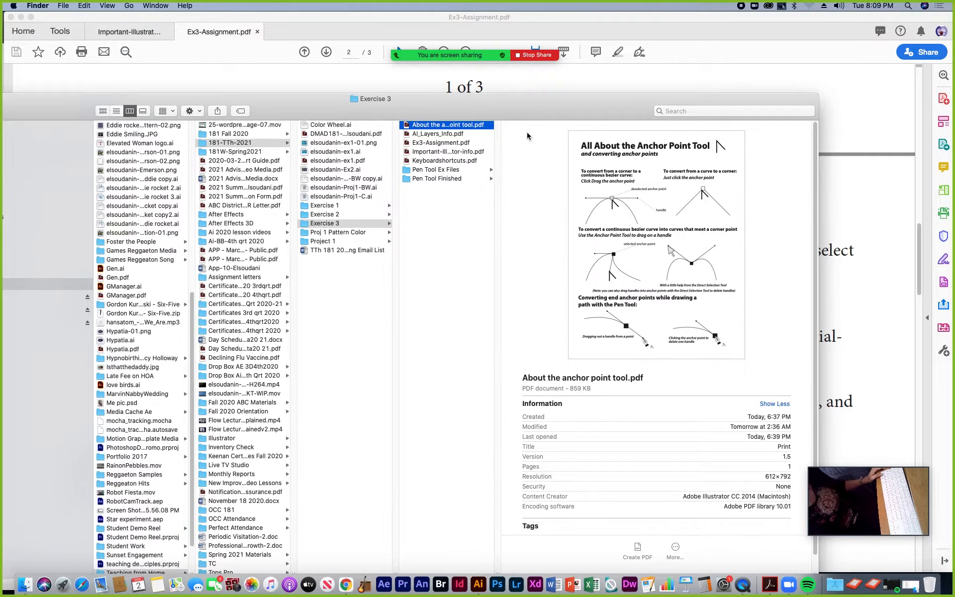
pyautogui.moveTo(522, 99); pyautogui.dragTo(500, 21)
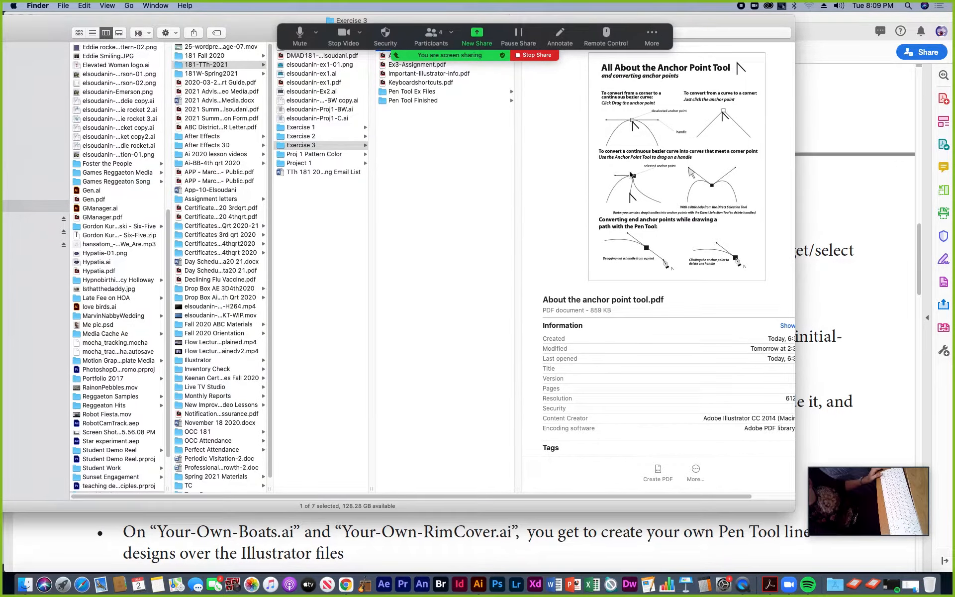
pyautogui.moveTo(253, 26); pyautogui.dragTo(239, 117)
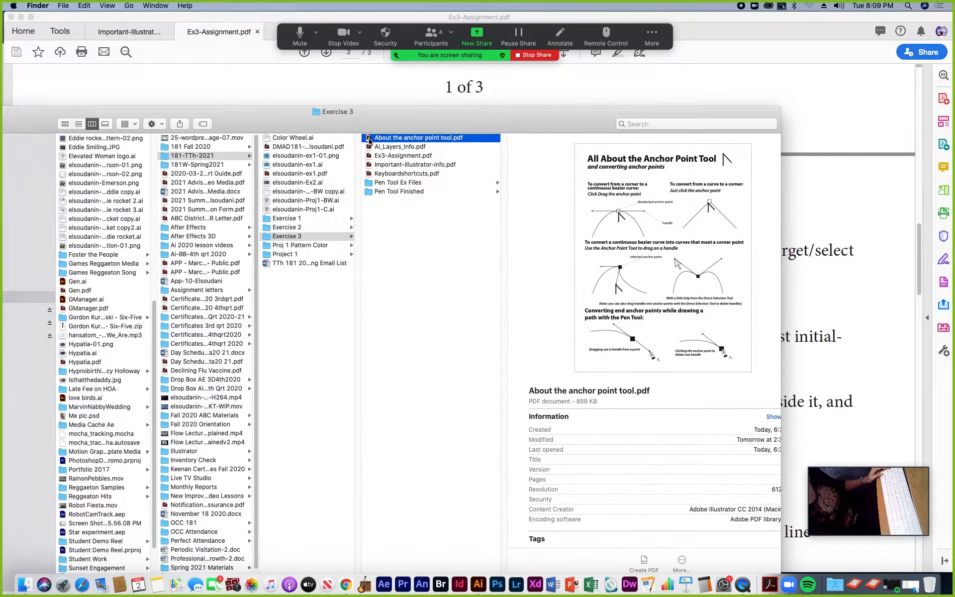
pyautogui.doubleClick(370, 139)
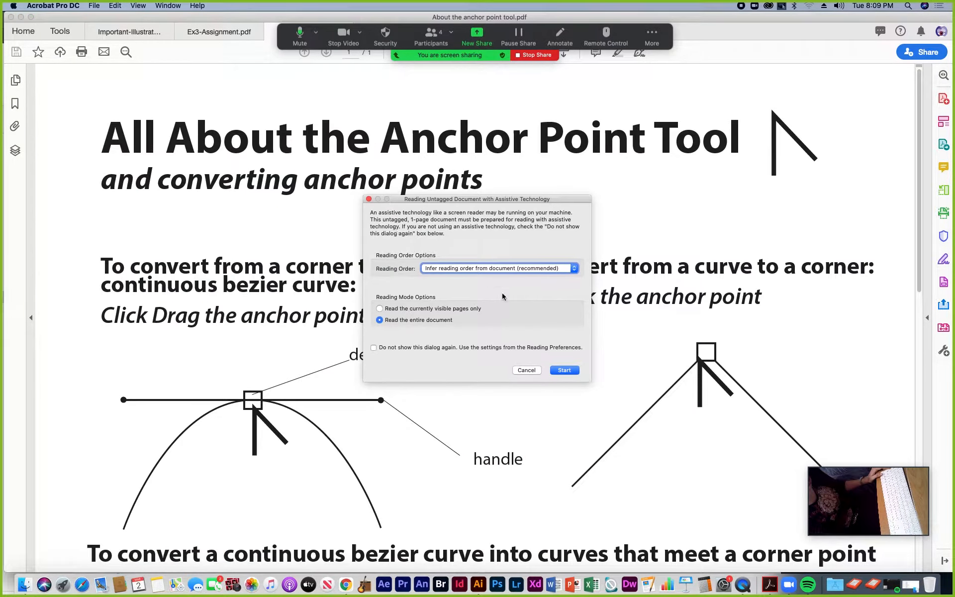
pyautogui.click(563, 370)
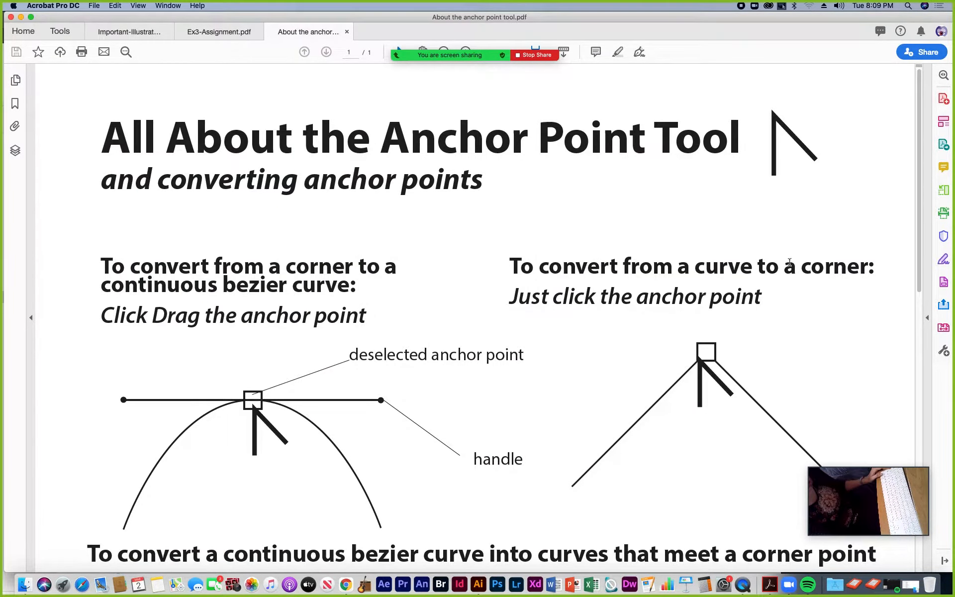
# - Read the section on converting a continuous bezier curve into curves that meet at a corner point
pyautogui.moveTo(920, 215); pyautogui.dragTo(915, 279)
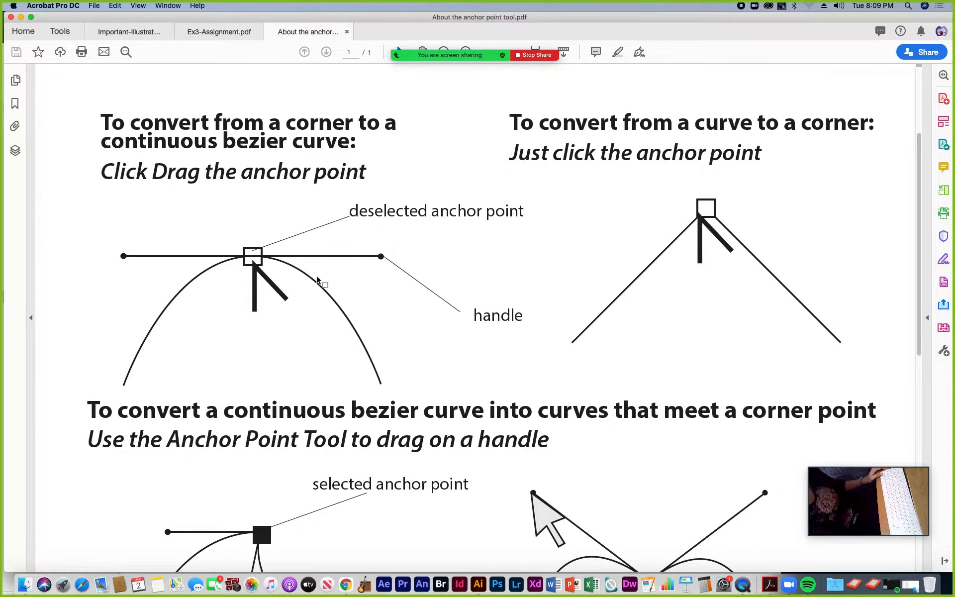
pyautogui.scroll(-5, 915, 267)
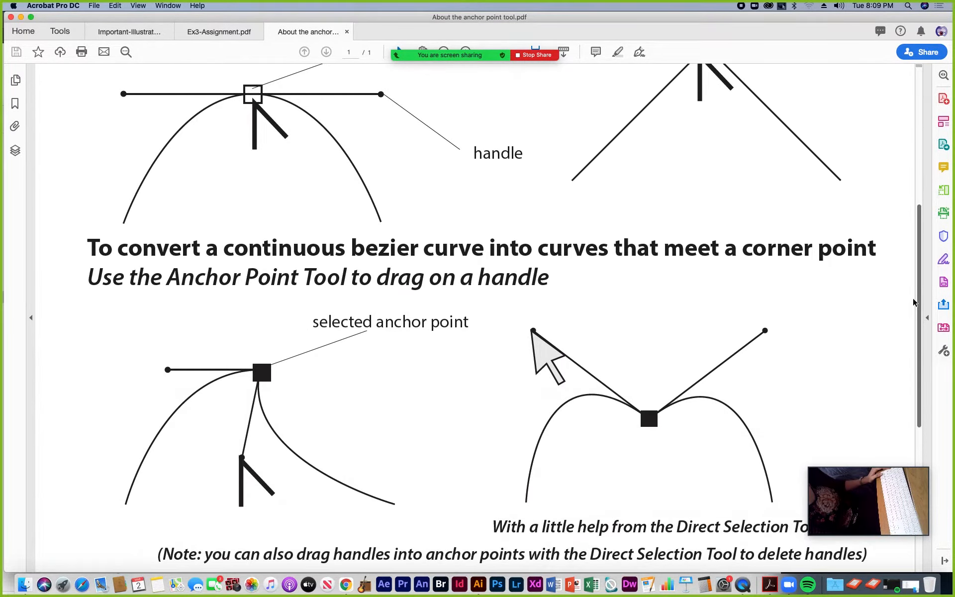
pyautogui.scroll(-2, 911, 329)
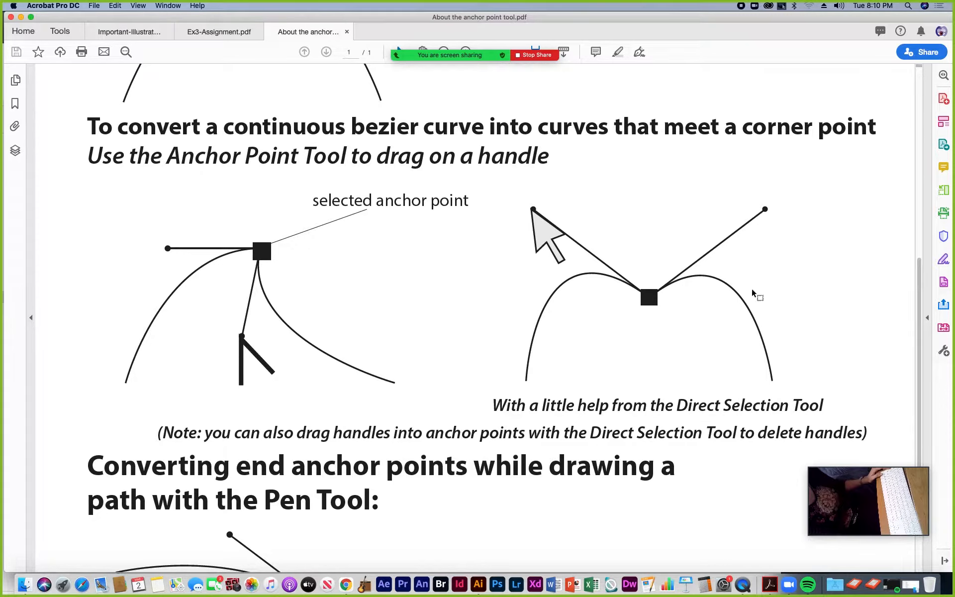
pyautogui.moveTo(917, 324); pyautogui.dragTo(905, 405)
pyautogui.scroll(3, 905, 404)
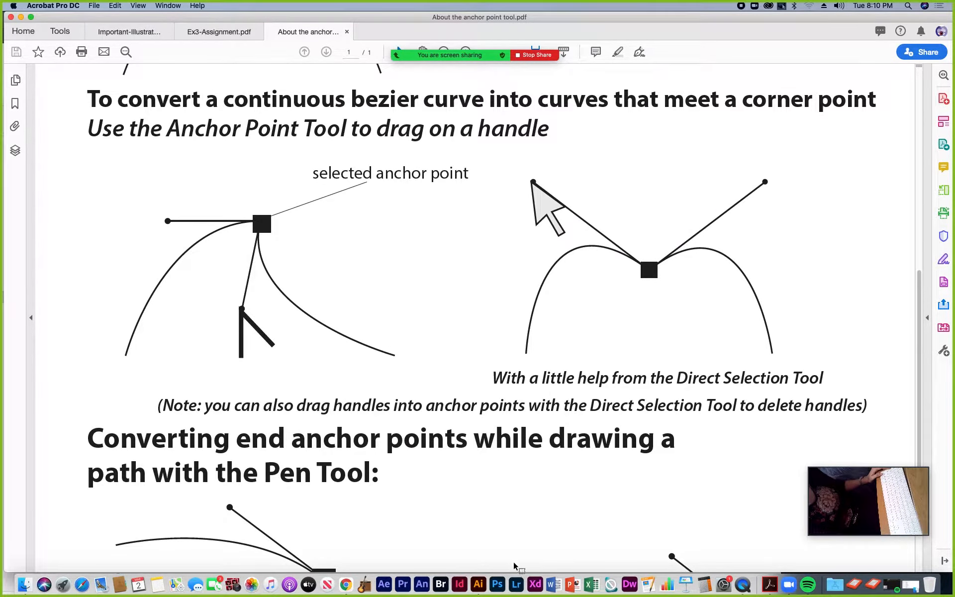
# - Switch back to Illustrator and adjust the handles of the segments beside the under-nose corner so the upper lip follows the template
pyautogui.click(481, 584)
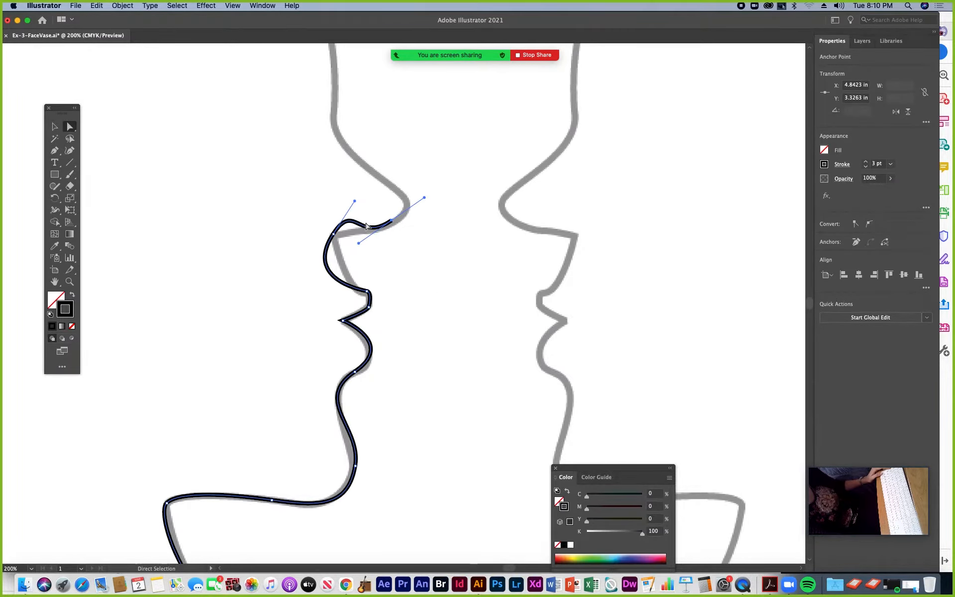
pyautogui.moveTo(358, 244); pyautogui.dragTo(360, 236)
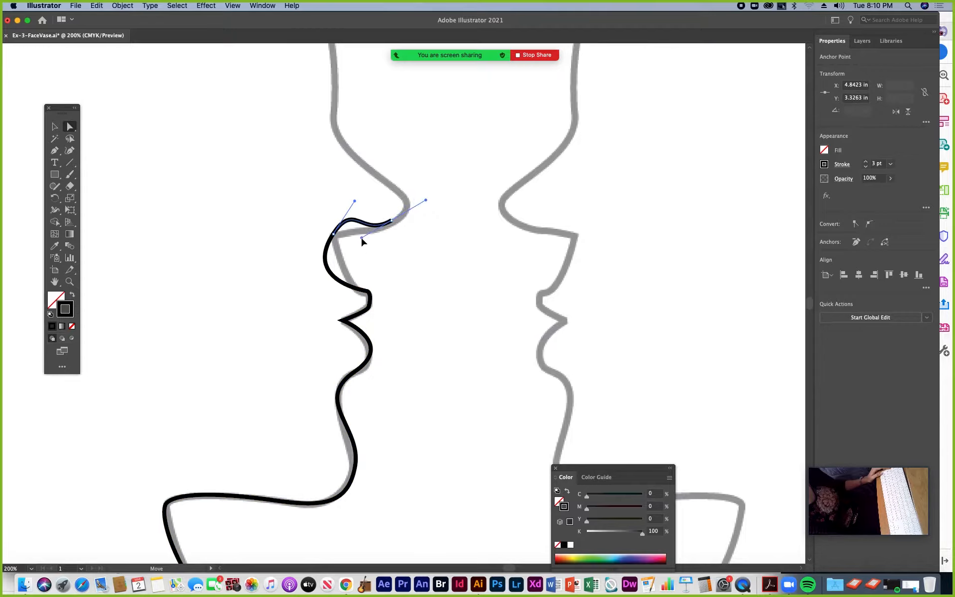
pyautogui.click(334, 235)
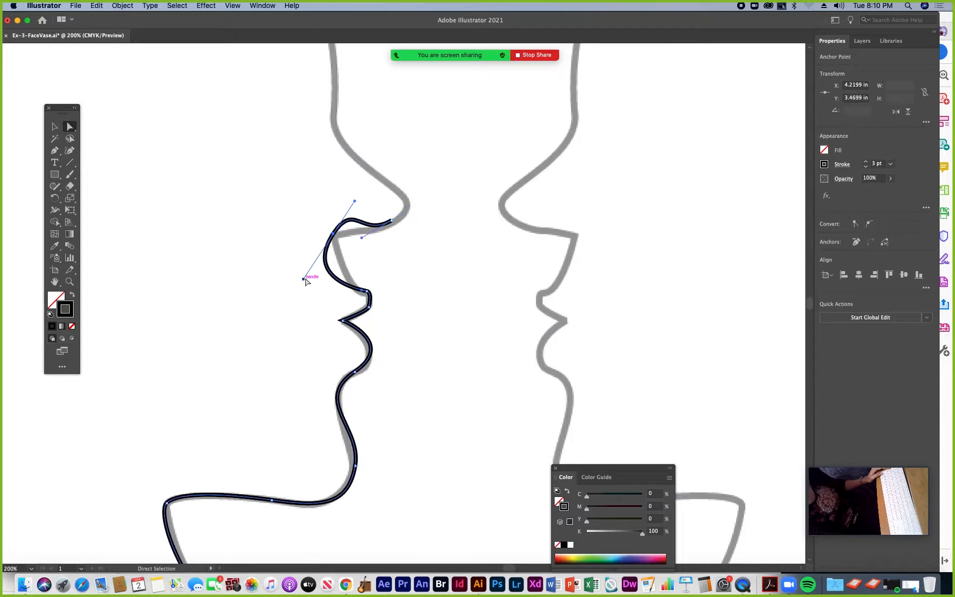
pyautogui.moveTo(303, 279); pyautogui.dragTo(335, 272)
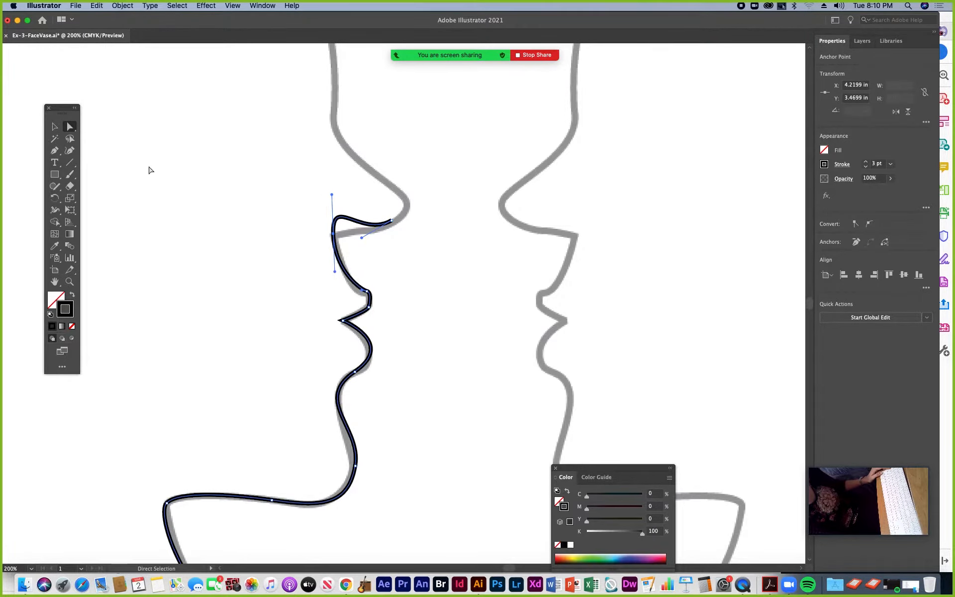
# - Break the under-nose anchor's handles with the Anchor Point tool, aiming the upper handle along the underside of the nose
pyautogui.click(55, 150)
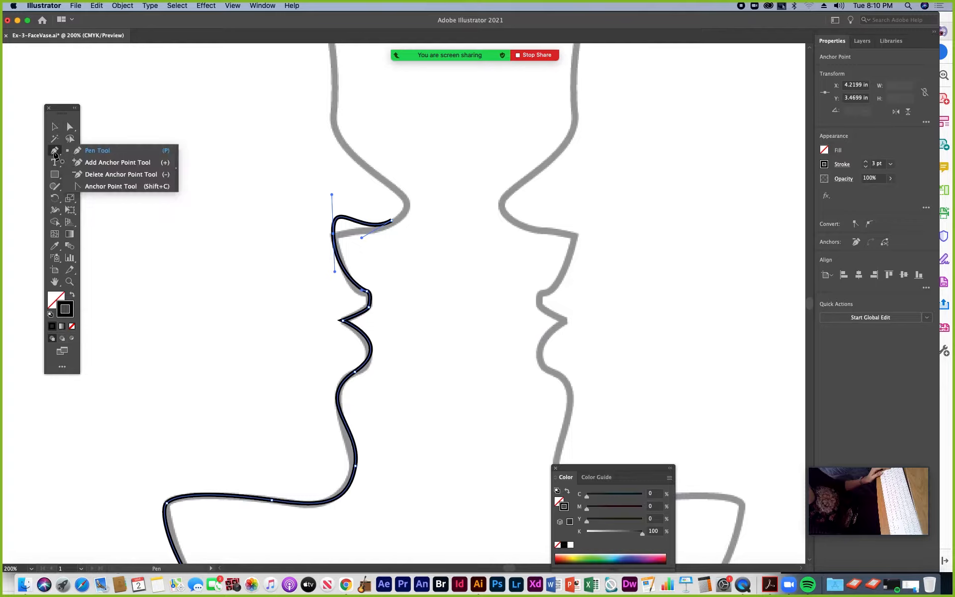
pyautogui.click(91, 187)
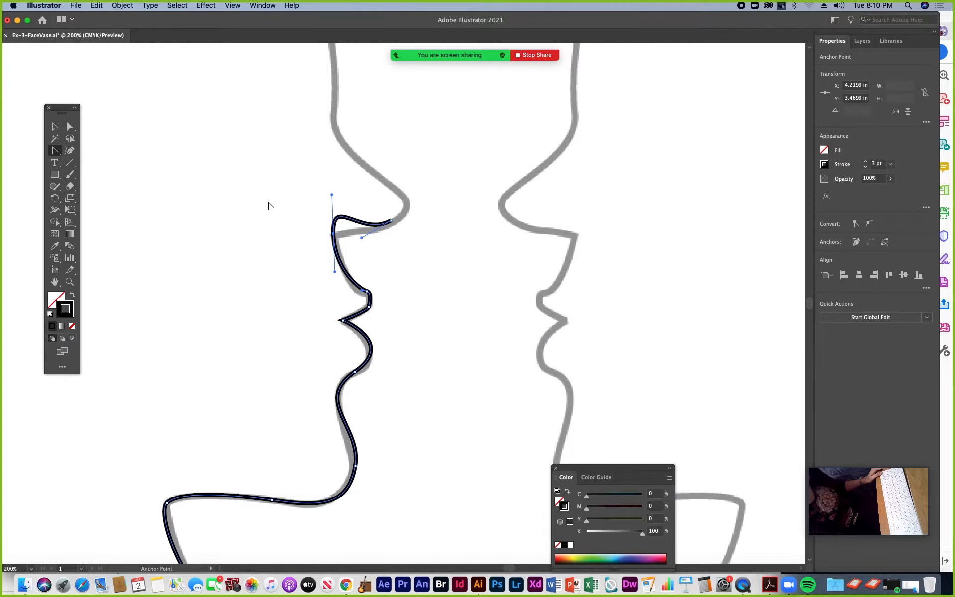
pyautogui.moveTo(332, 194); pyautogui.dragTo(358, 225)
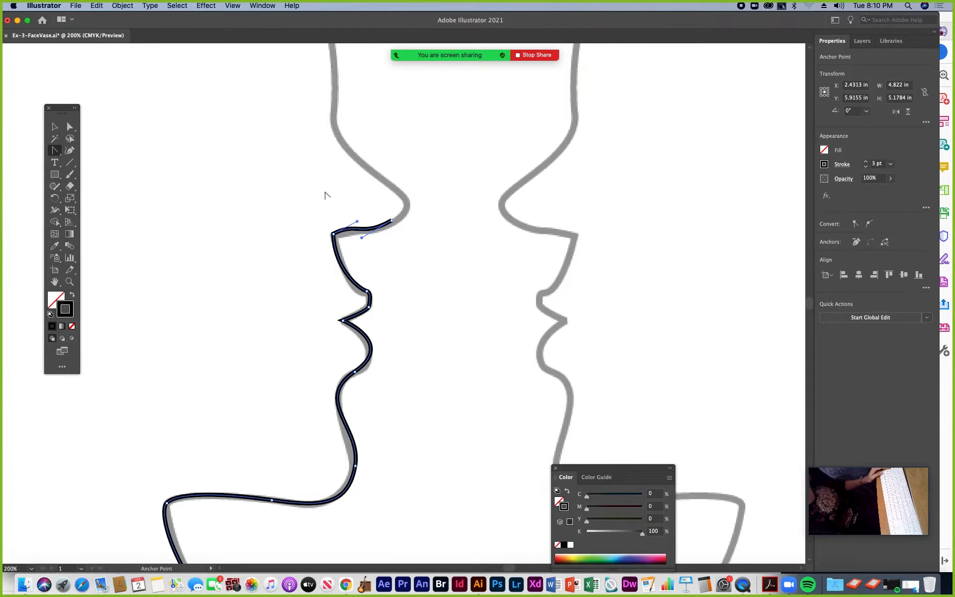
pyautogui.click(69, 127)
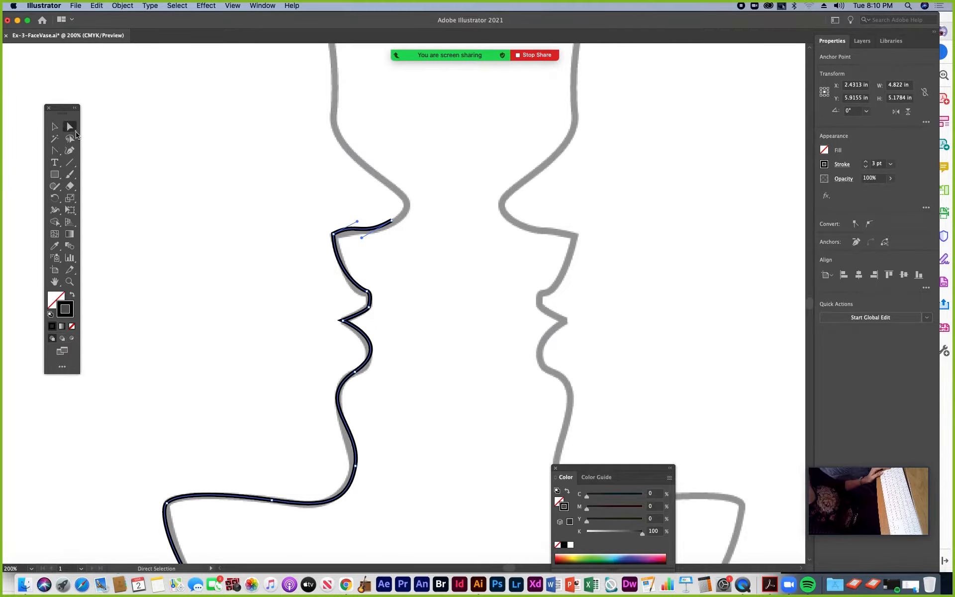
# - Adjust the upper handle of the under-nose corner anchor so the segment follows the underside of the nose
pyautogui.click(333, 234)
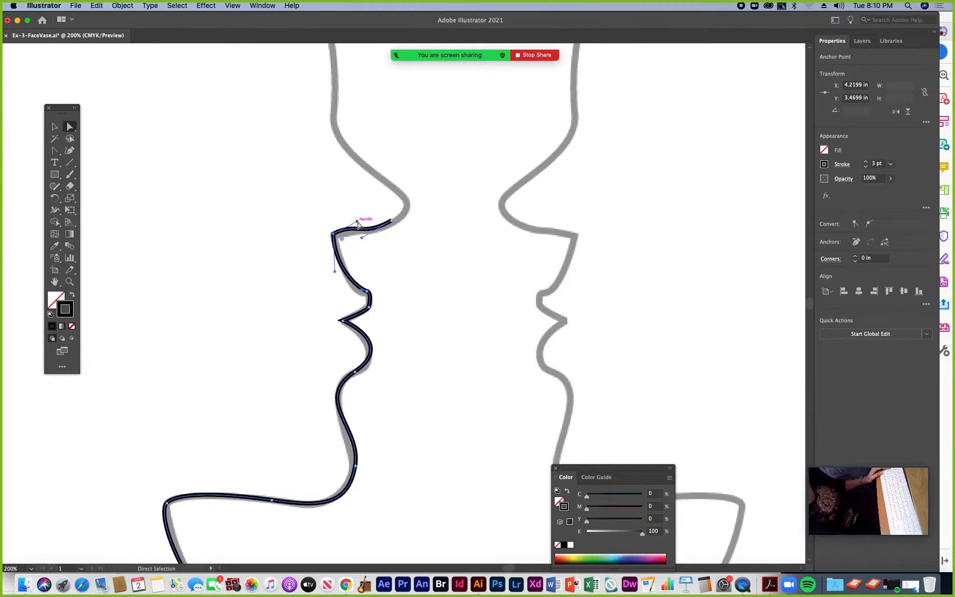
pyautogui.moveTo(357, 223); pyautogui.dragTo(359, 221)
pyautogui.moveTo(361, 221); pyautogui.dragTo(363, 225)
# - Resume the path with the Pen tool from its open end below the nose tip, extending a handle toward the tip
pyautogui.moveTo(53, 152); pyautogui.dragTo(82, 151)
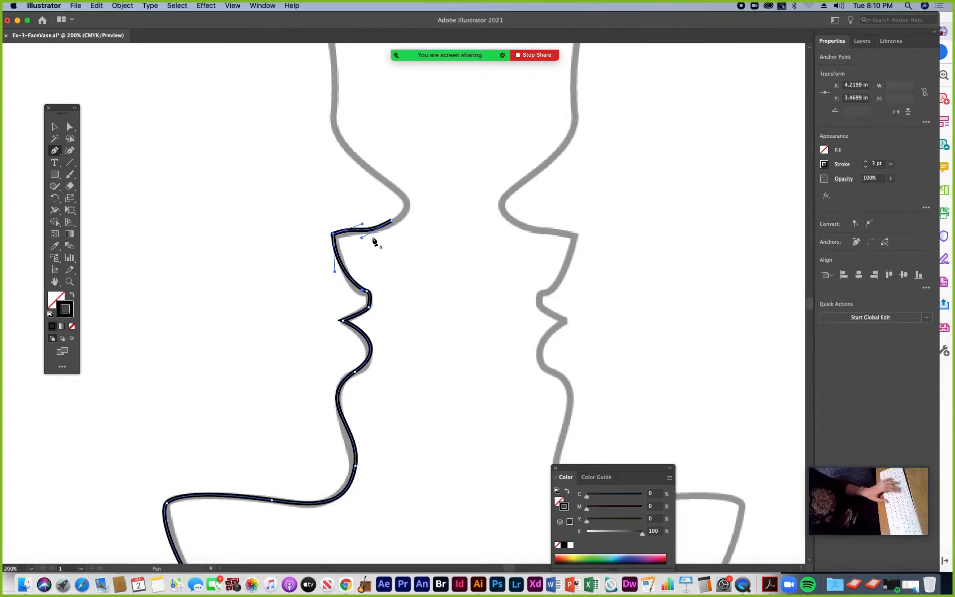
pyautogui.press('super+equal')
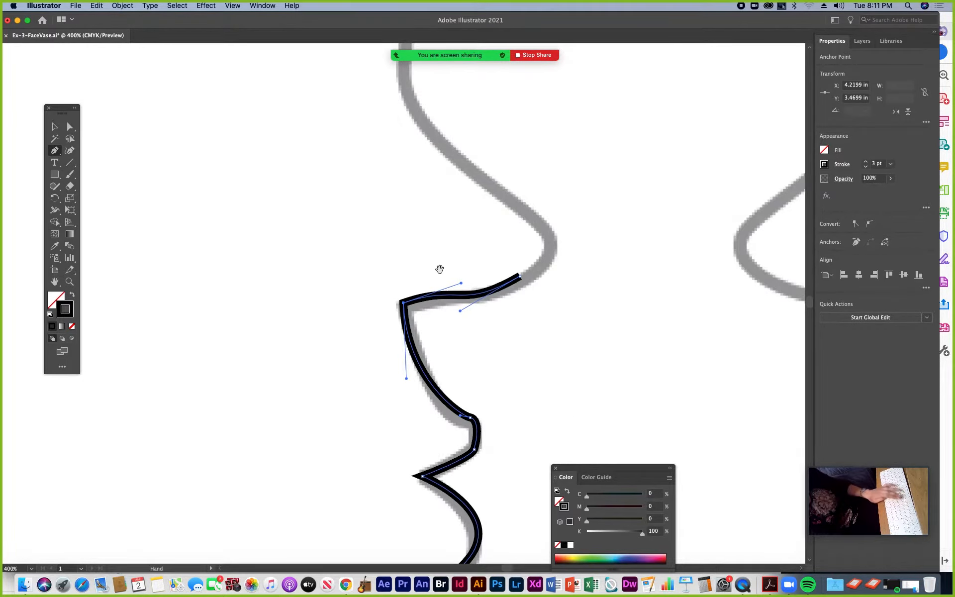
pyautogui.press('super+equal')
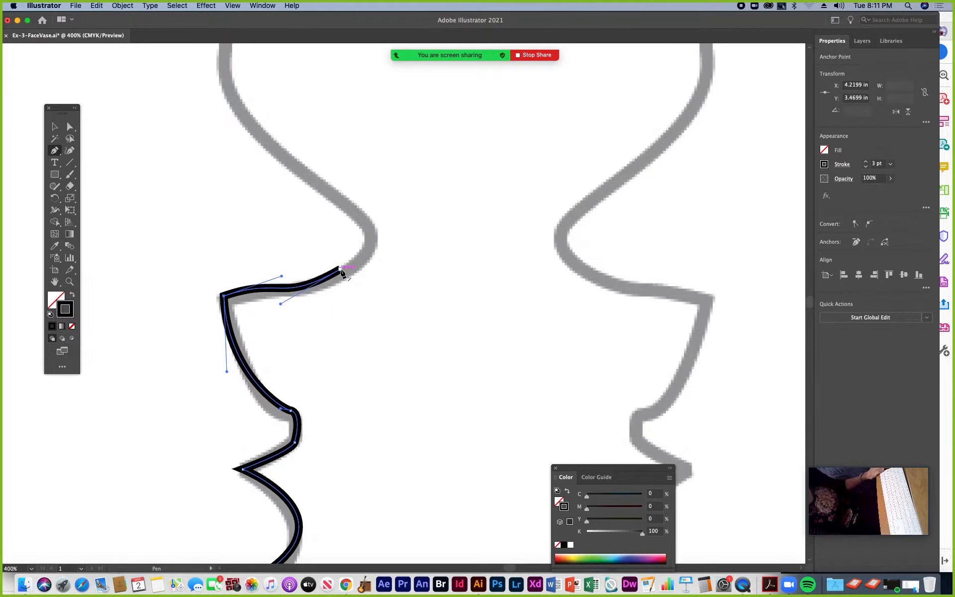
pyautogui.click(341, 269)
pyautogui.click(341, 270)
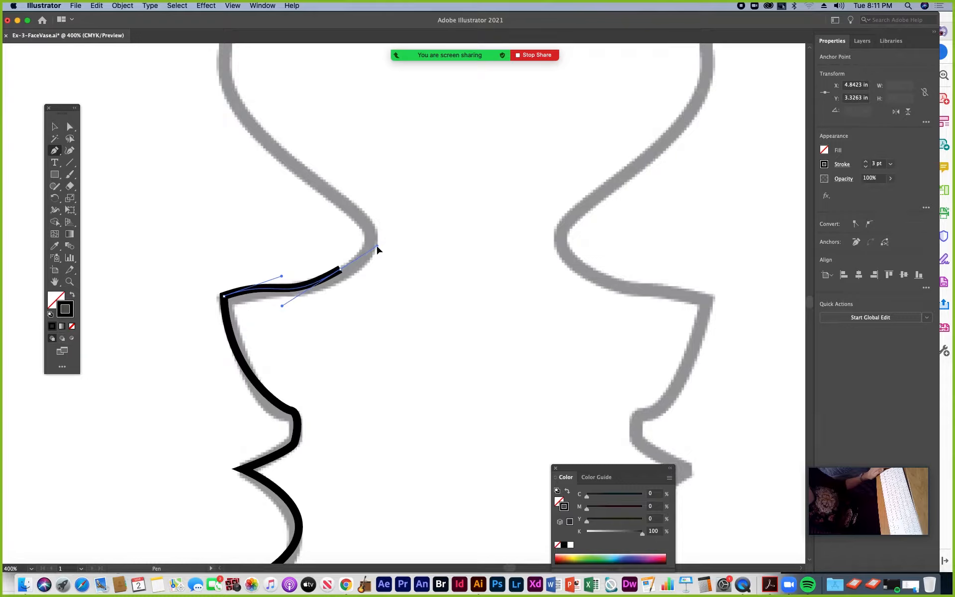
pyautogui.moveTo(377, 246); pyautogui.dragTo(376, 245)
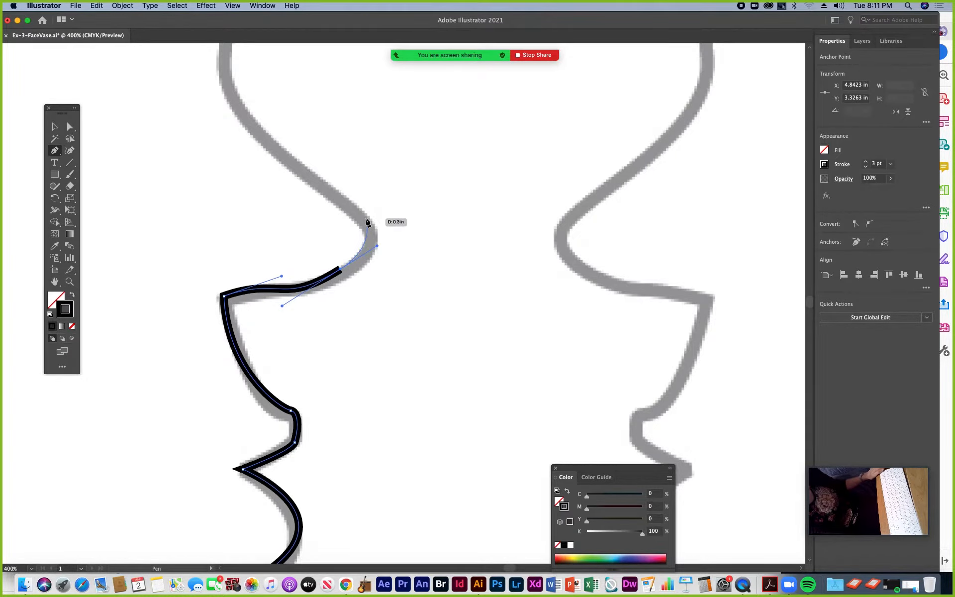
# - Trace the curve around the nose tip, ending with a smooth anchor on the nose bridge aligned to the template
pyautogui.press('super+minus')
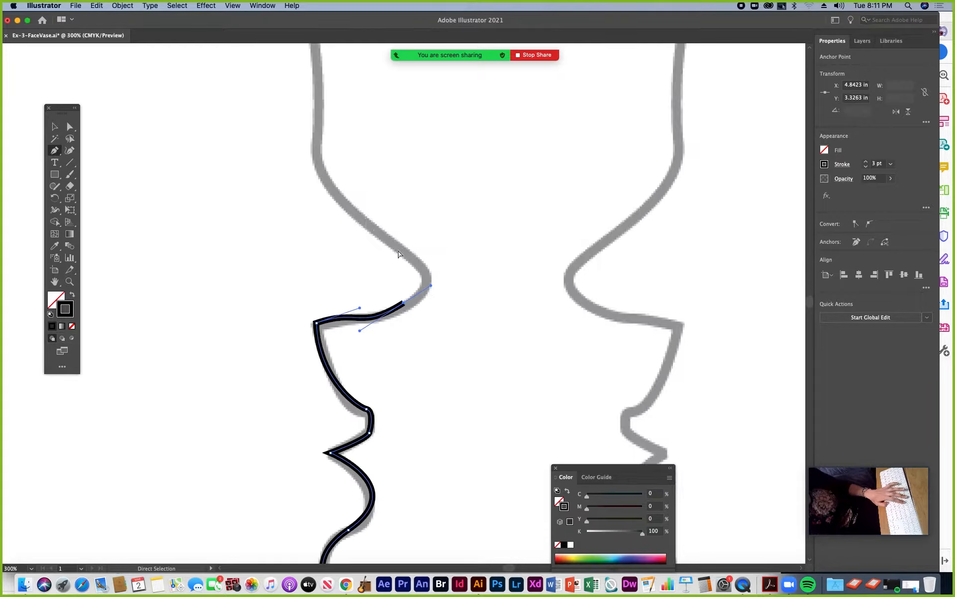
pyautogui.hscroll(5, 393, 264)
pyautogui.scroll(-3, 393, 264)
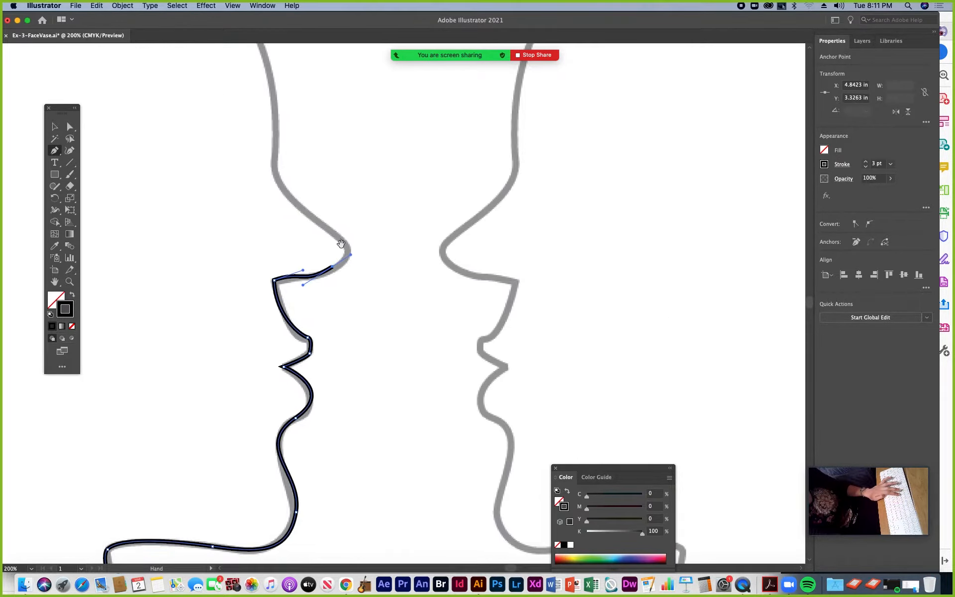
pyautogui.moveTo(334, 266)
pyautogui.mouseDown()
pyautogui.moveTo(347, 265)
pyautogui.moveTo(343, 241)
pyautogui.moveTo(350, 255)
pyautogui.mouseUp()
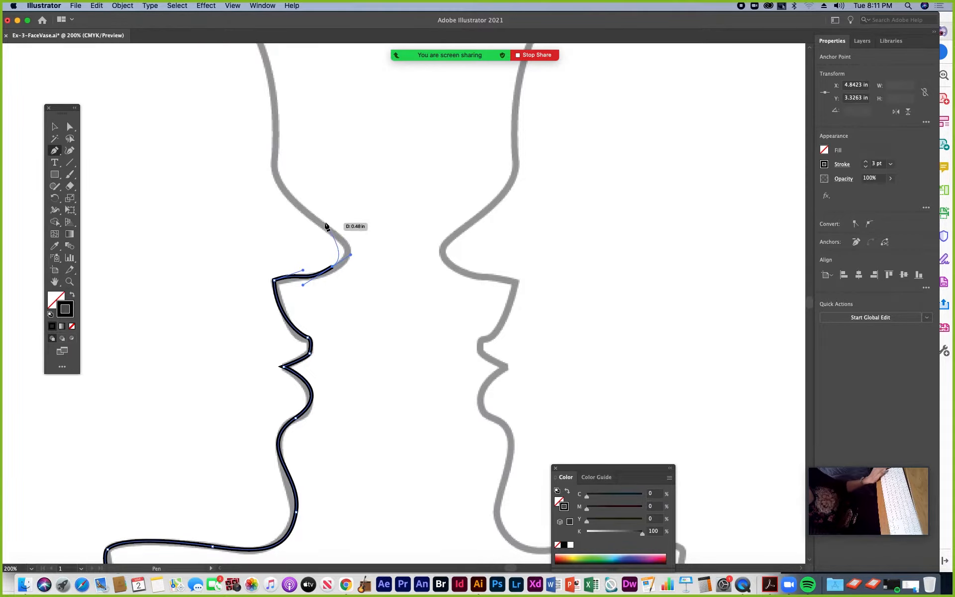
pyautogui.moveTo(325, 227); pyautogui.dragTo(294, 208)
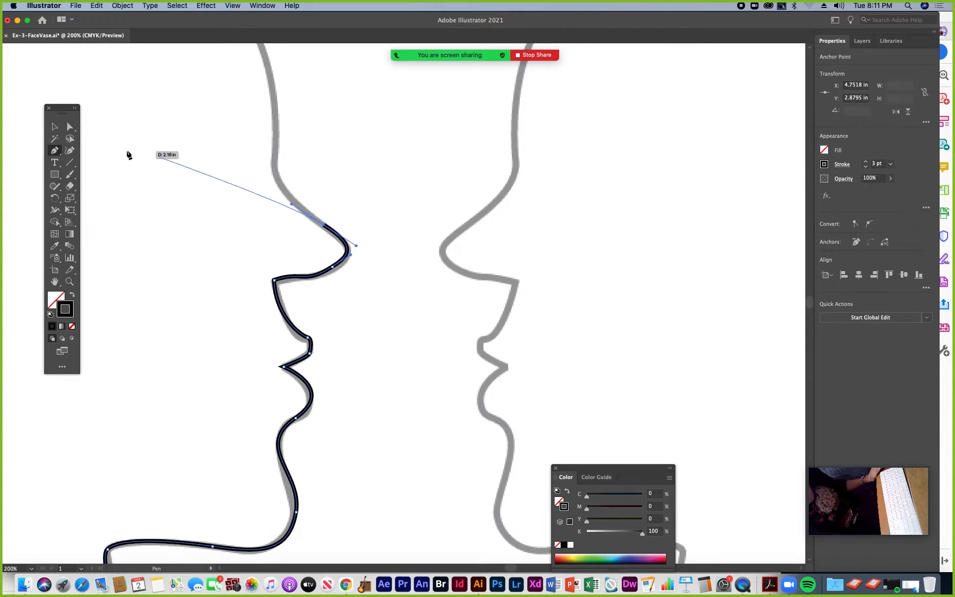
# - Retract the nose-bridge anchor's outgoing handle with the Pen tool and trace up to a smooth anchor at the brow
pyautogui.click(70, 127)
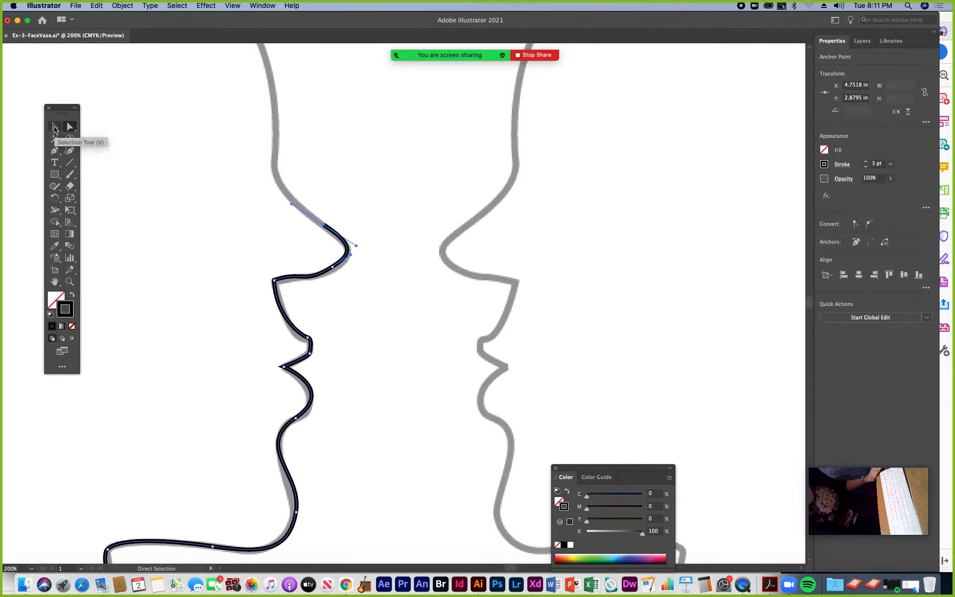
pyautogui.click(54, 151)
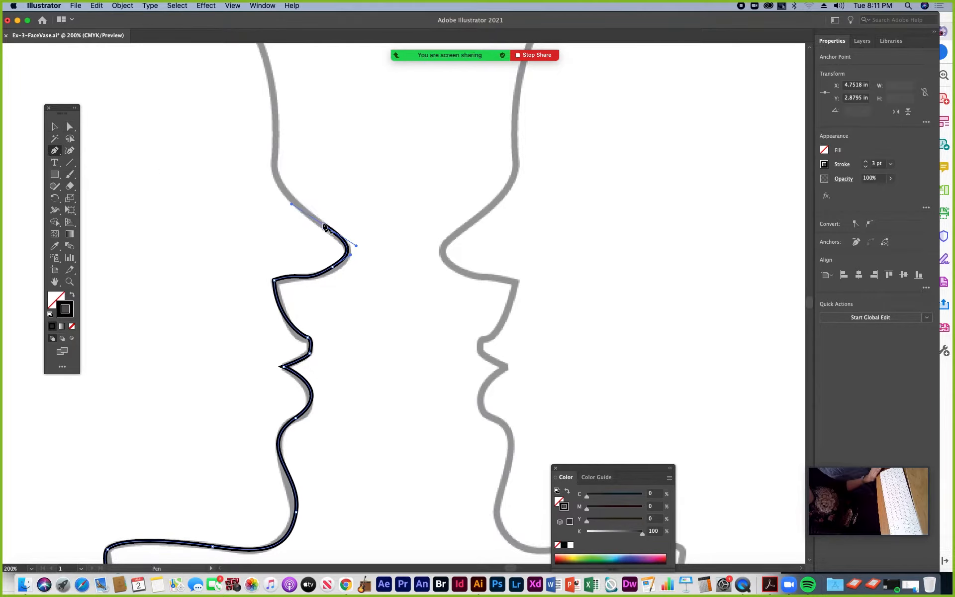
pyautogui.press('super+equal')
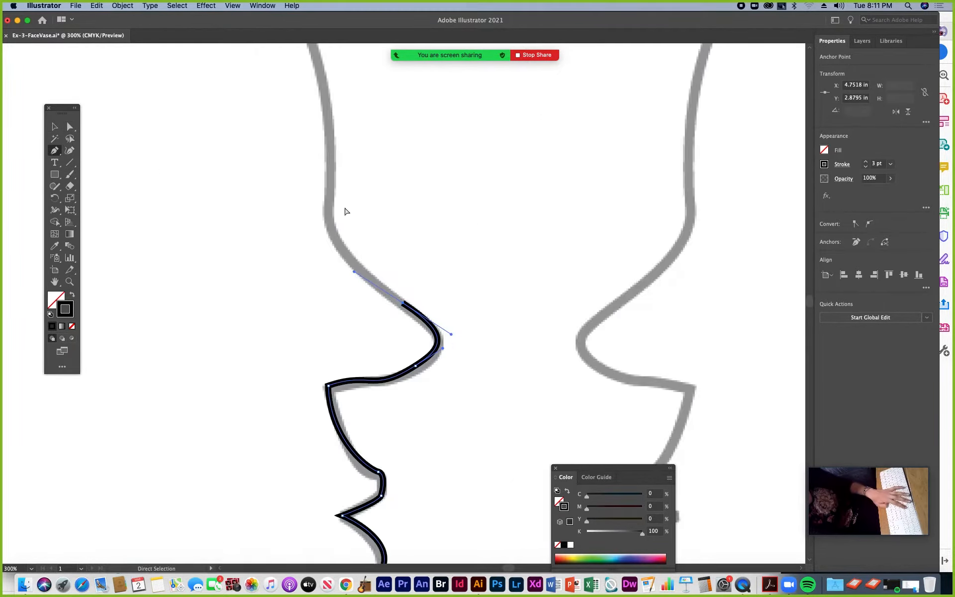
pyautogui.moveTo(406, 264); pyautogui.dragTo(338, 265)
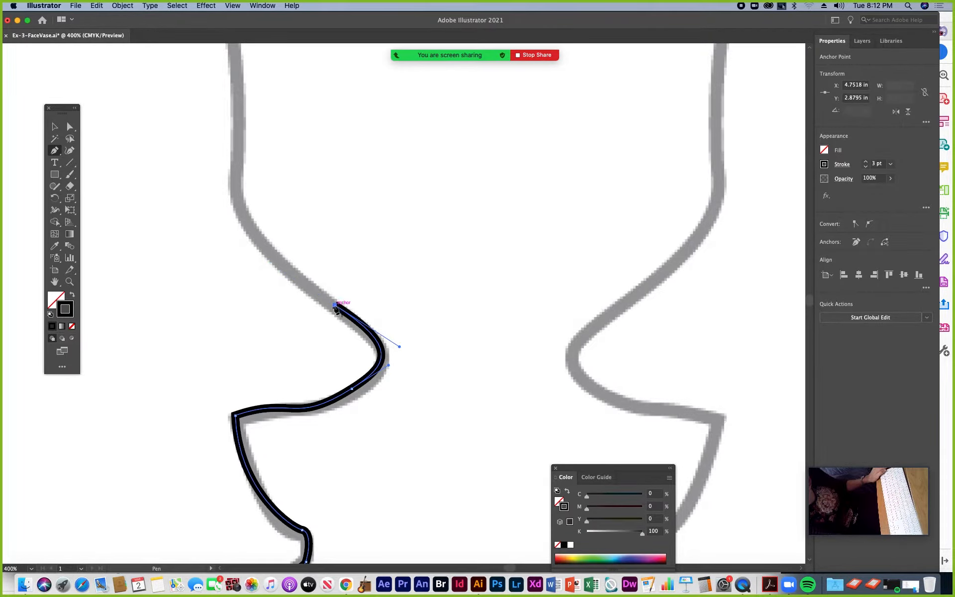
pyautogui.click(335, 306)
pyautogui.moveTo(296, 266); pyautogui.dragTo(349, 166)
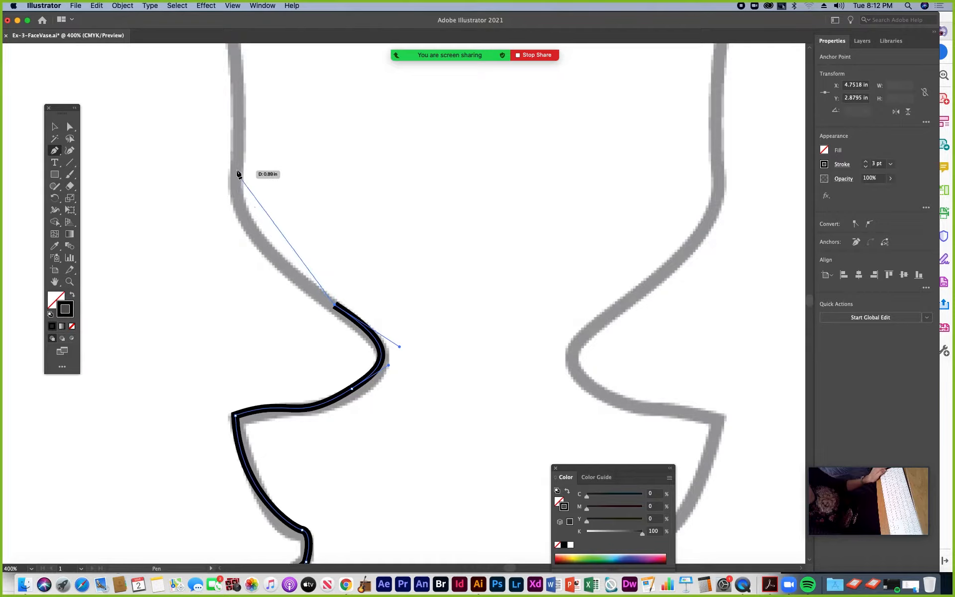
pyautogui.moveTo(235, 170); pyautogui.dragTo(240, 105)
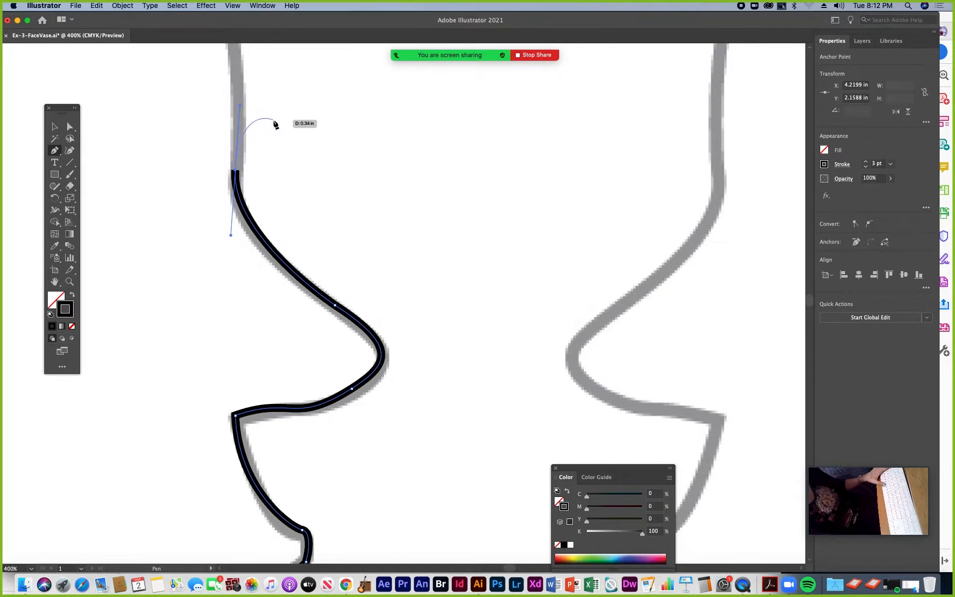
# - Trace the forehead up to the upper-left corner of the vase and continue the path around that corner
pyautogui.press('super+minus')
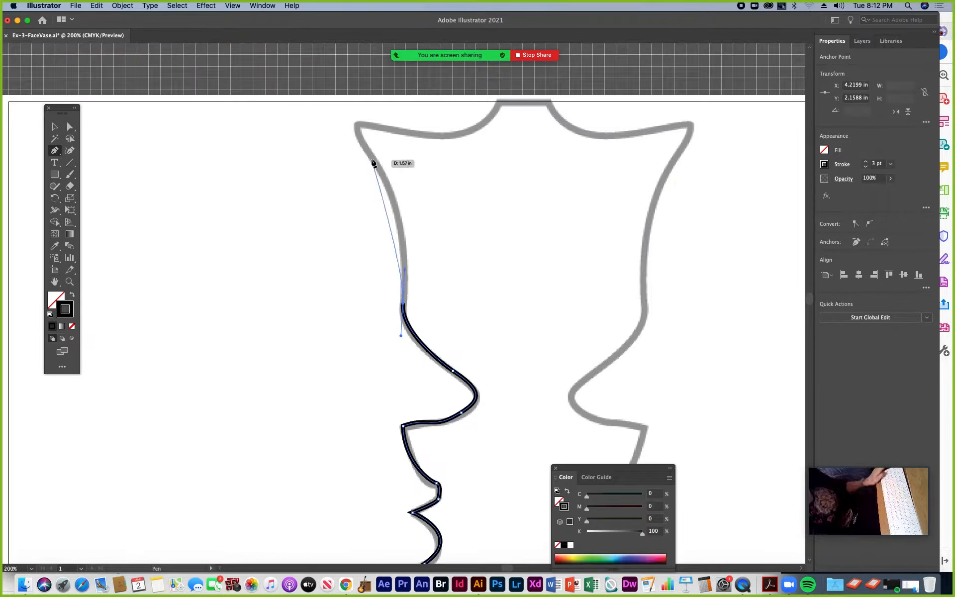
pyautogui.moveTo(372, 159); pyautogui.dragTo(341, 123)
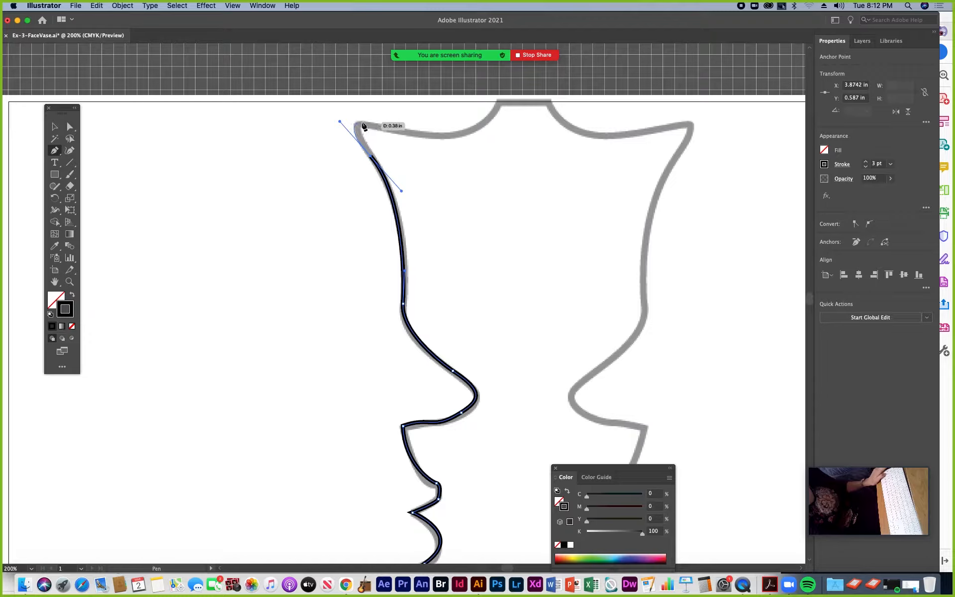
pyautogui.click(365, 123)
# - Reshape the nose tip with the Direct Selection tool, adjusting the nose-bridge anchor's lower handle until the curve follows the template
pyautogui.click(69, 127)
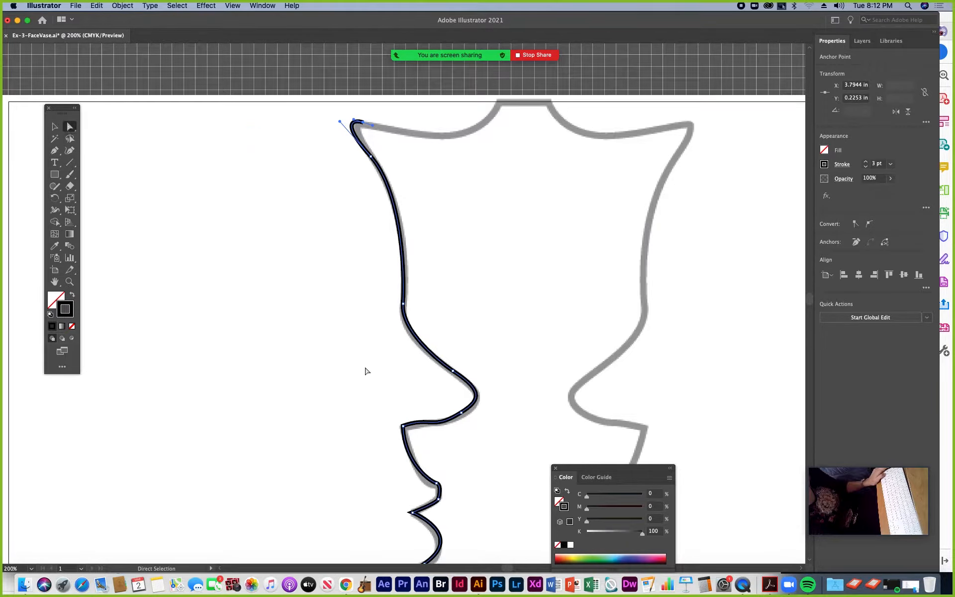
pyautogui.click(453, 372)
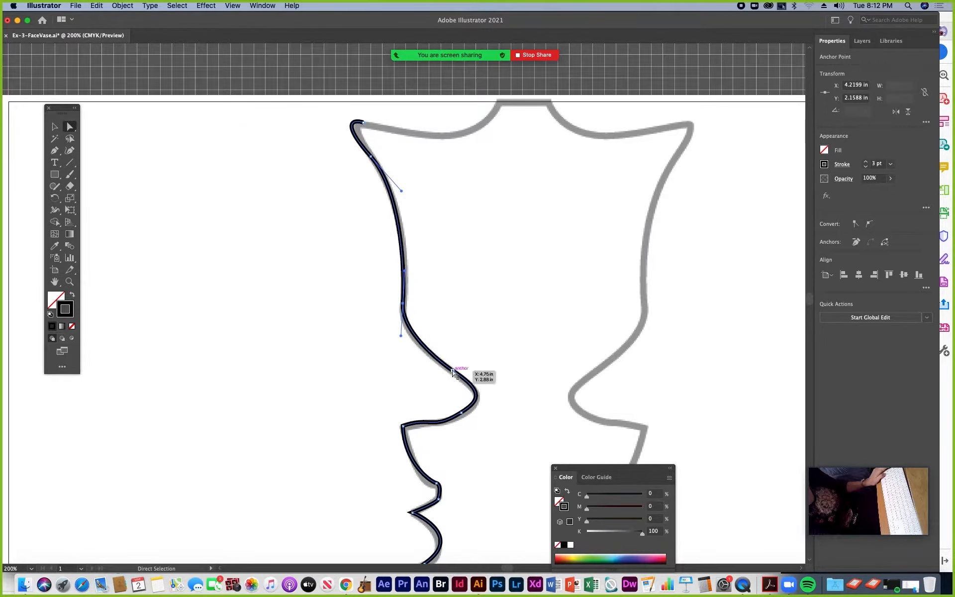
pyautogui.moveTo(453, 371); pyautogui.dragTo(501, 384)
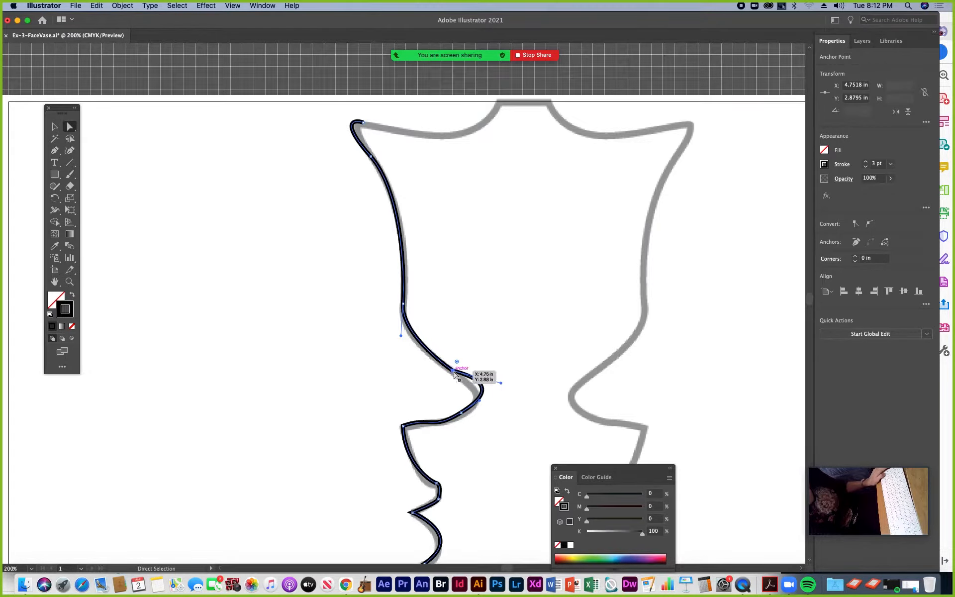
pyautogui.press('super+equal')
pyautogui.press('super+equal')
pyautogui.press('super+equal')
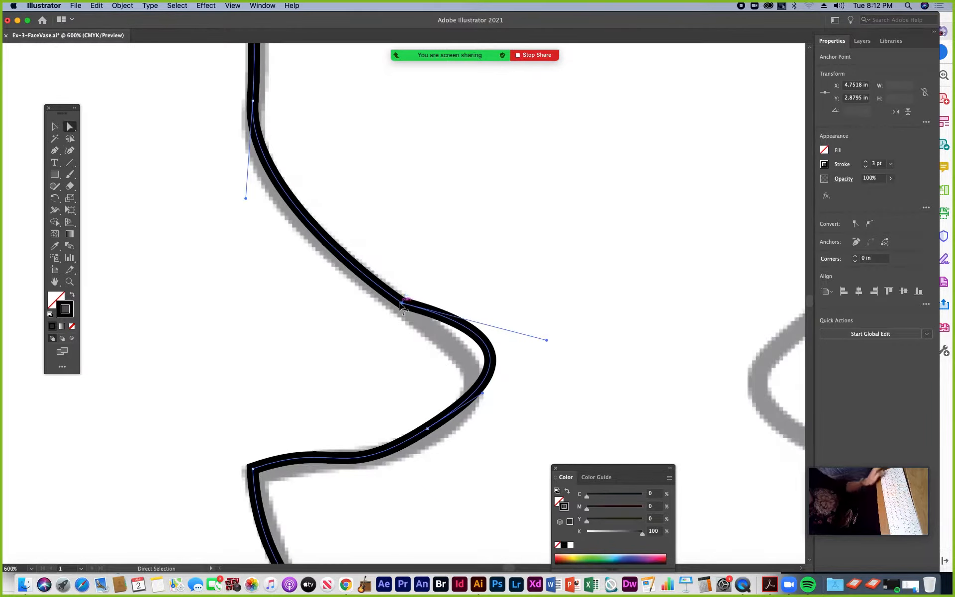
pyautogui.moveTo(546, 340); pyautogui.dragTo(541, 269)
pyautogui.moveTo(402, 303); pyautogui.dragTo(393, 313)
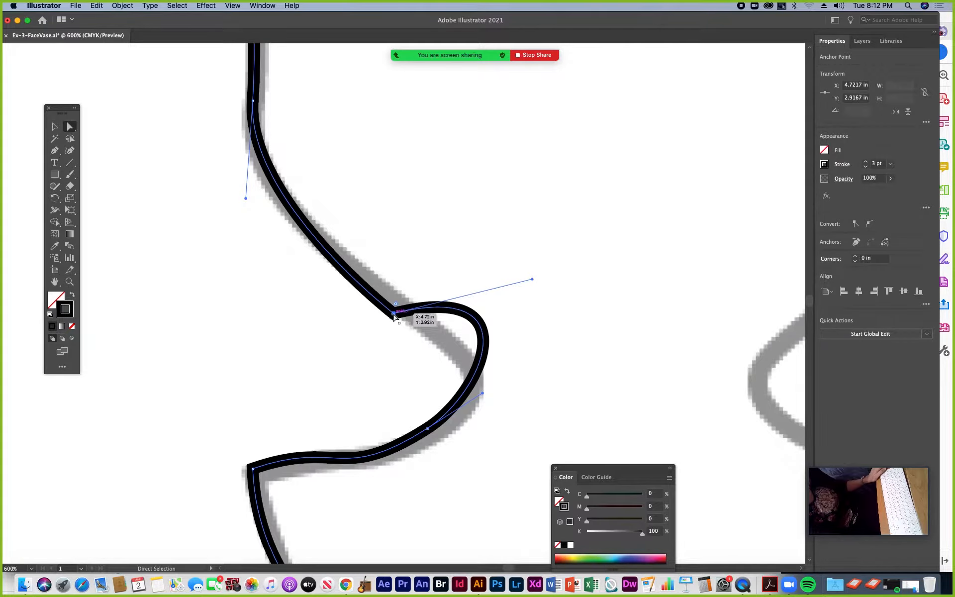
pyautogui.press('cmd+z')
pyautogui.moveTo(538, 272); pyautogui.dragTo(483, 399)
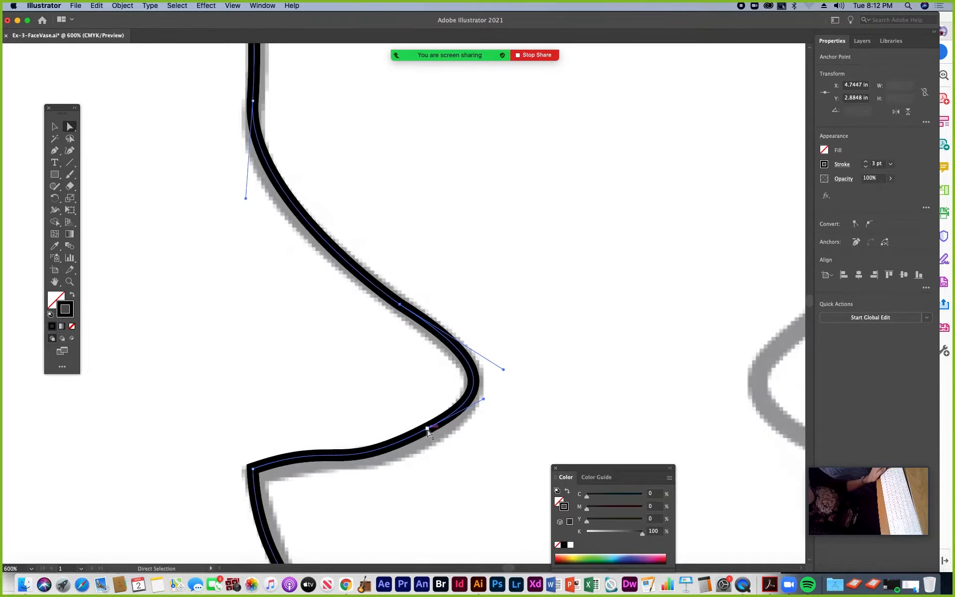
# - Move the anchor below the nose tip about 0.01 in right and 0.02 in down, closer to the template
pyautogui.click(429, 433)
pyautogui.click(427, 429)
pyautogui.moveTo(427, 428); pyautogui.dragTo(430, 434)
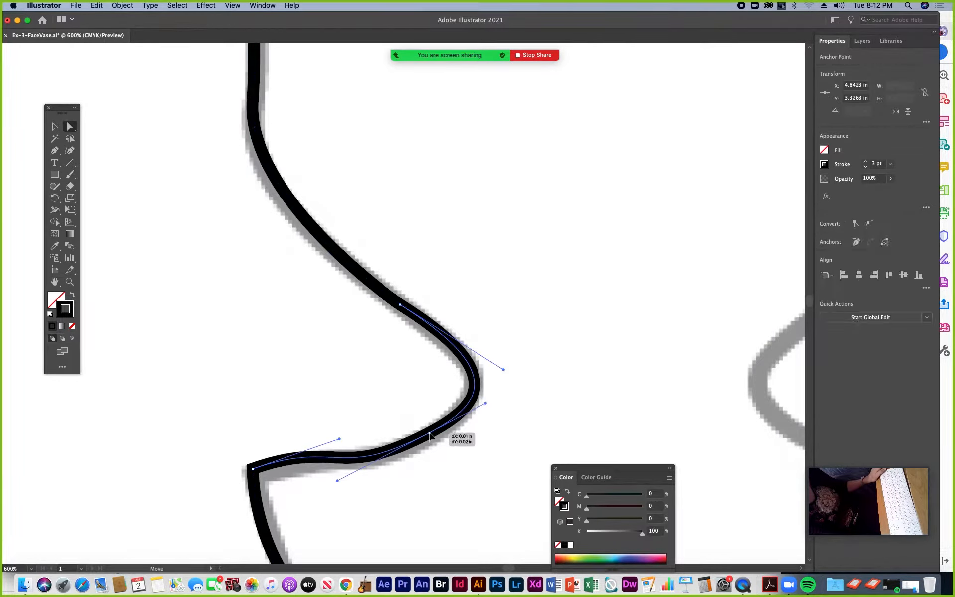
# - Convert the nose-bridge anchor to a handleless corner with the Anchor Point tool, then reposition it on the nose bridge
pyautogui.click(55, 150)
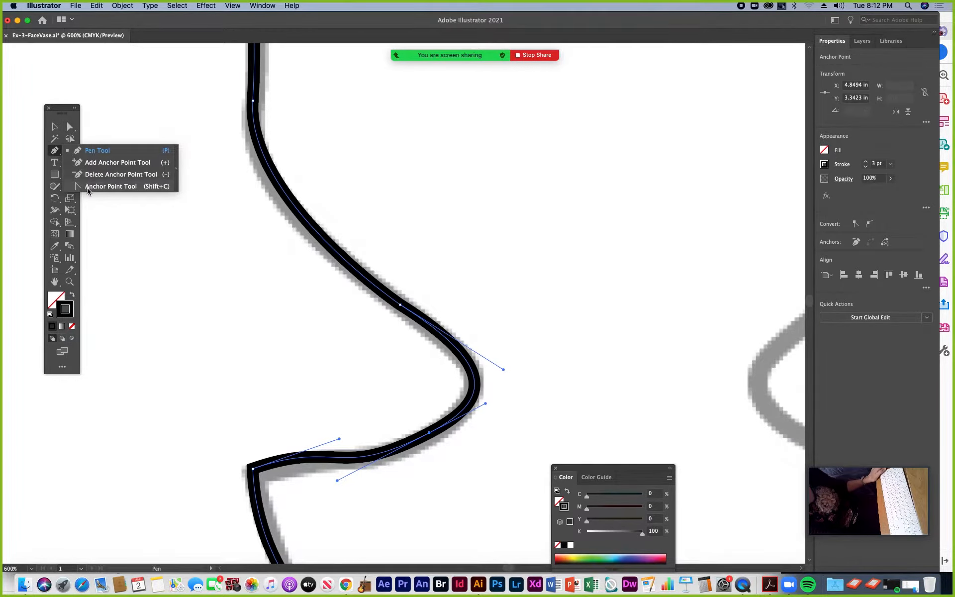
pyautogui.click(110, 186)
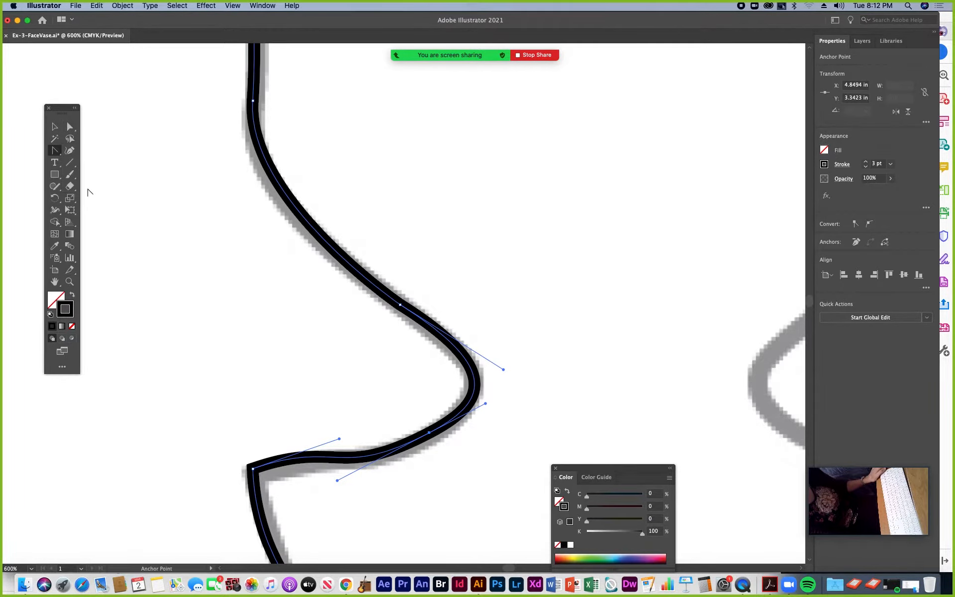
pyautogui.click(401, 303)
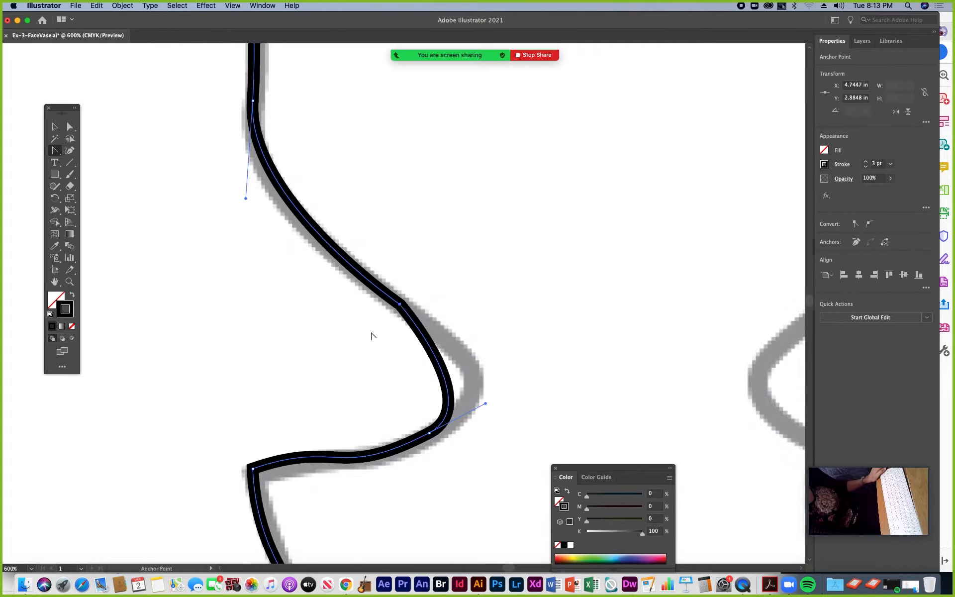
pyautogui.click(71, 126)
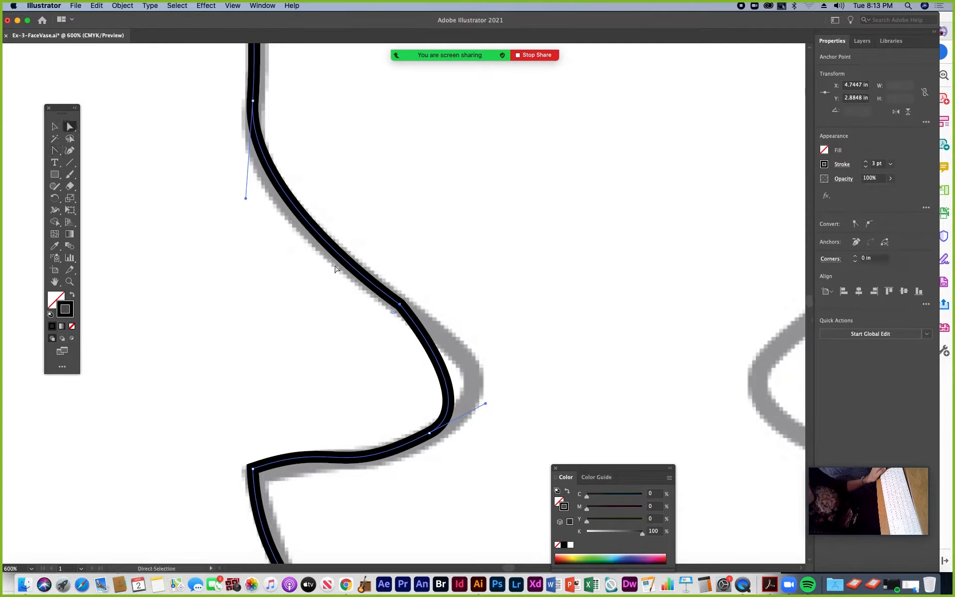
pyautogui.moveTo(400, 302); pyautogui.dragTo(438, 277)
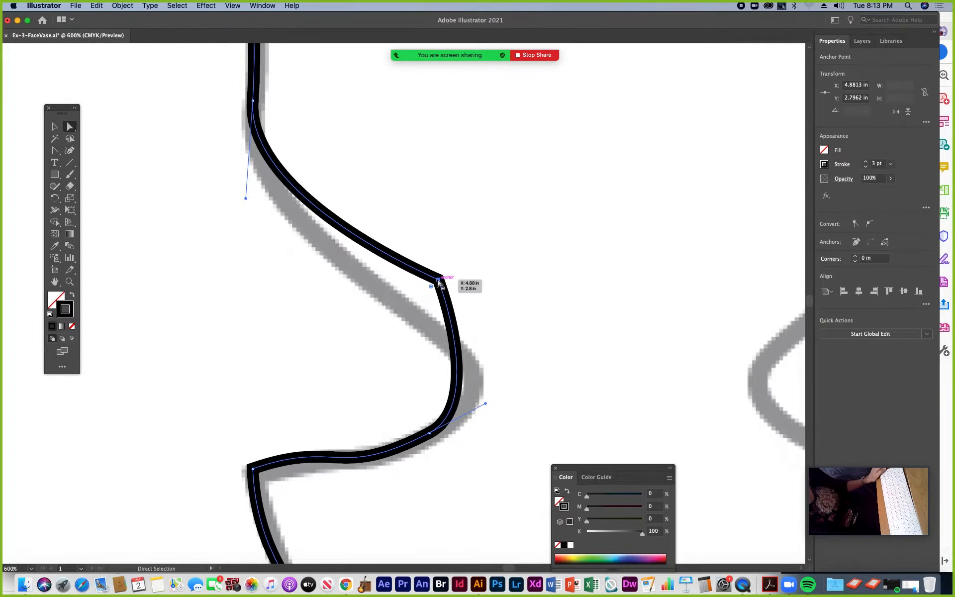
pyautogui.moveTo(437, 278); pyautogui.dragTo(406, 306)
# - Pull new handles from the nose-bridge anchor with the Anchor Point tool and fine-tune them so the nose follows the template
pyautogui.click(55, 154)
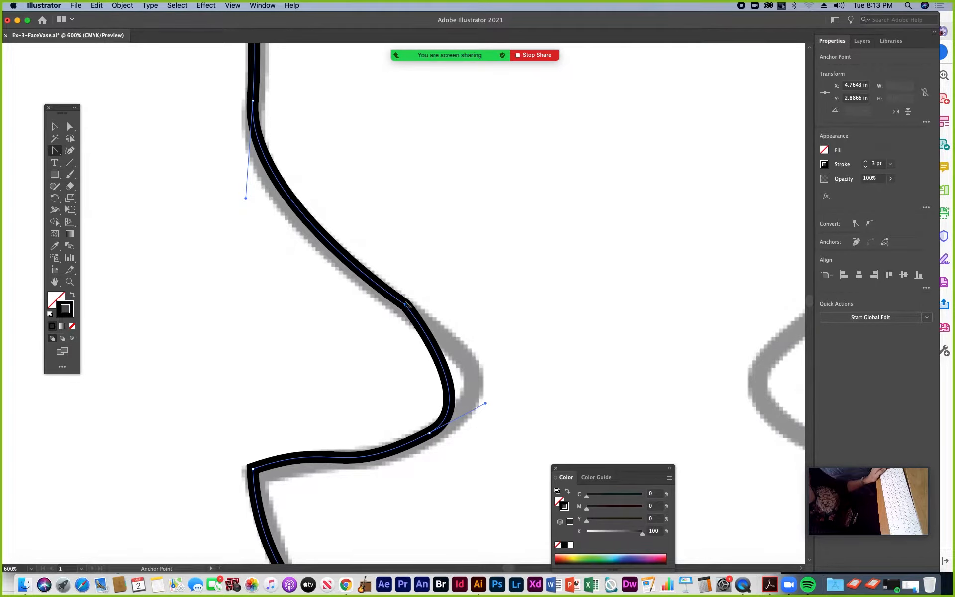
pyautogui.moveTo(406, 306); pyautogui.dragTo(324, 250)
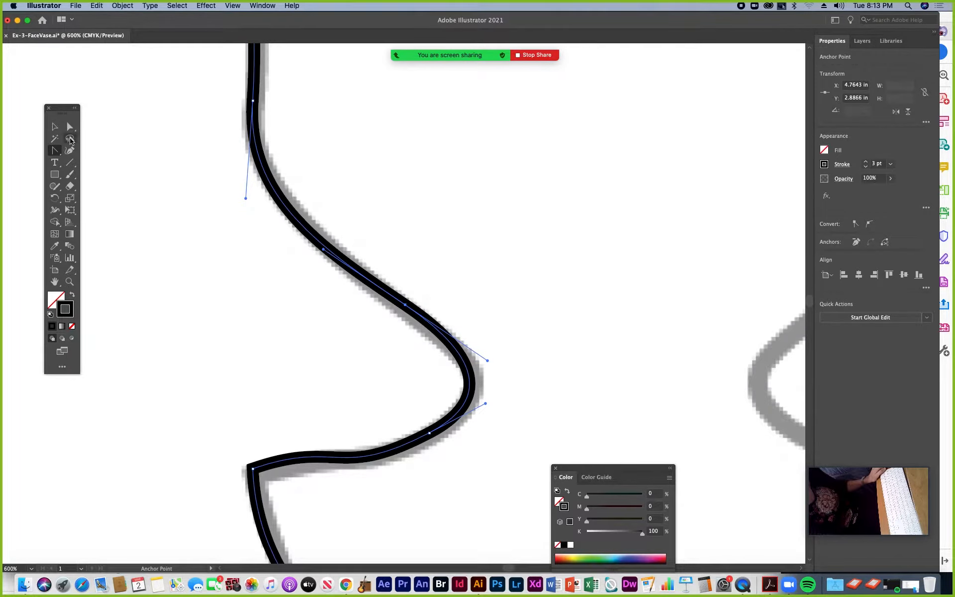
pyautogui.click(70, 128)
pyautogui.moveTo(488, 363); pyautogui.dragTo(493, 371)
pyautogui.moveTo(327, 247)
pyautogui.mouseDown()
pyautogui.moveTo(334, 238)
pyautogui.moveTo(317, 255)
pyautogui.moveTo(327, 247)
pyautogui.mouseUp()
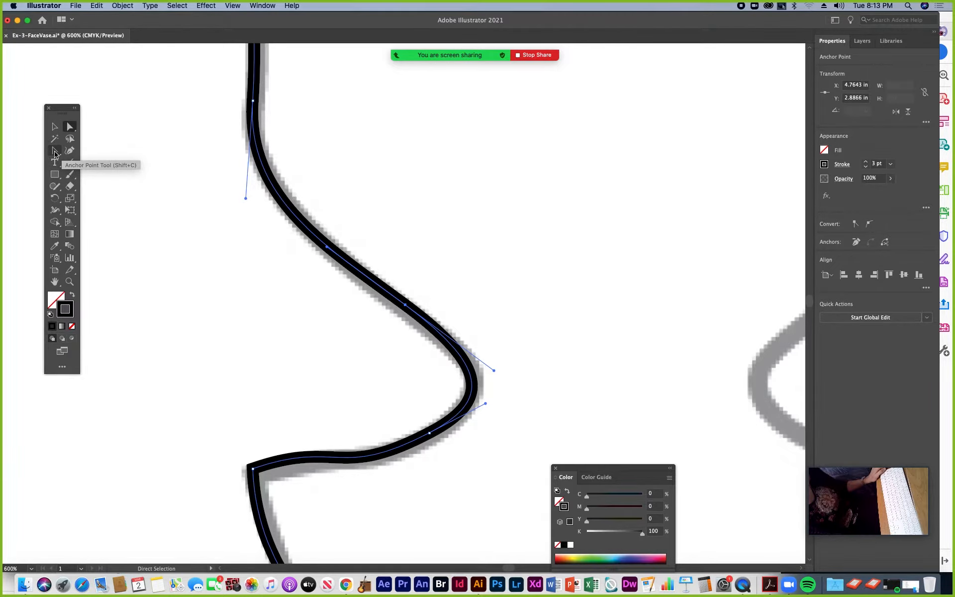
# - Convert the nose-bridge anchor to a handleless corner and move it to about X 4.7767 in, Y 2.8565 in
pyautogui.click(54, 152)
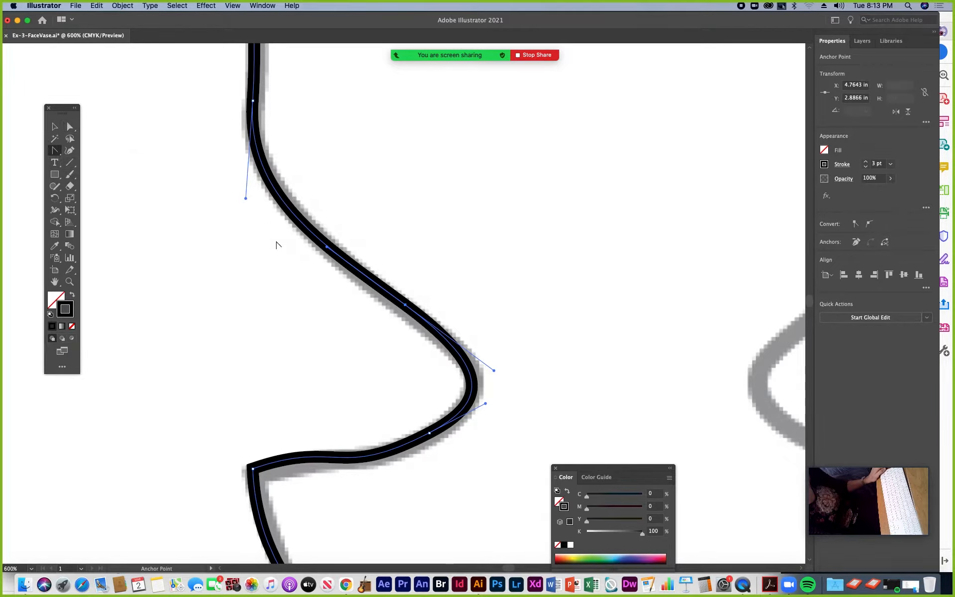
pyautogui.click(405, 306)
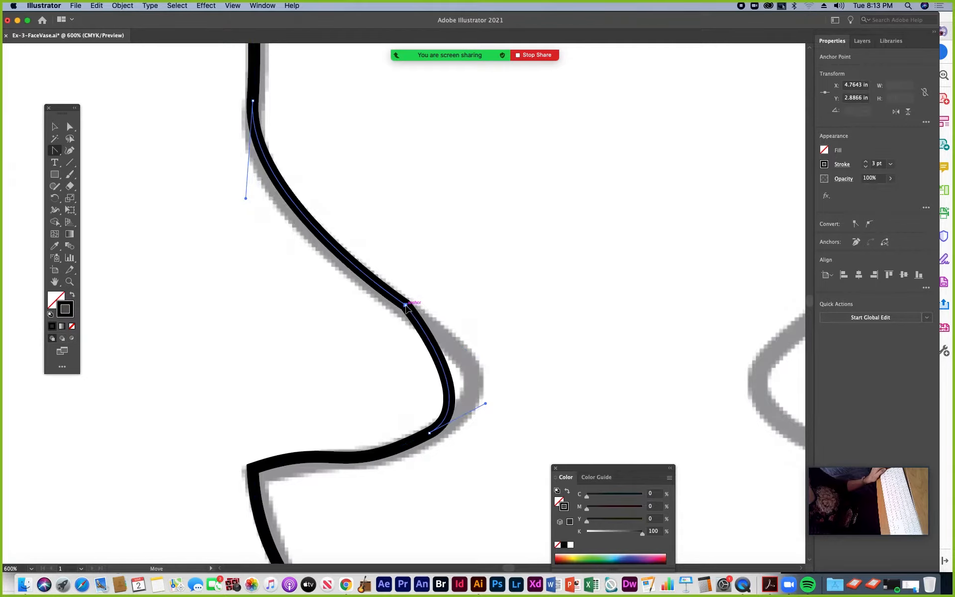
pyautogui.click(70, 126)
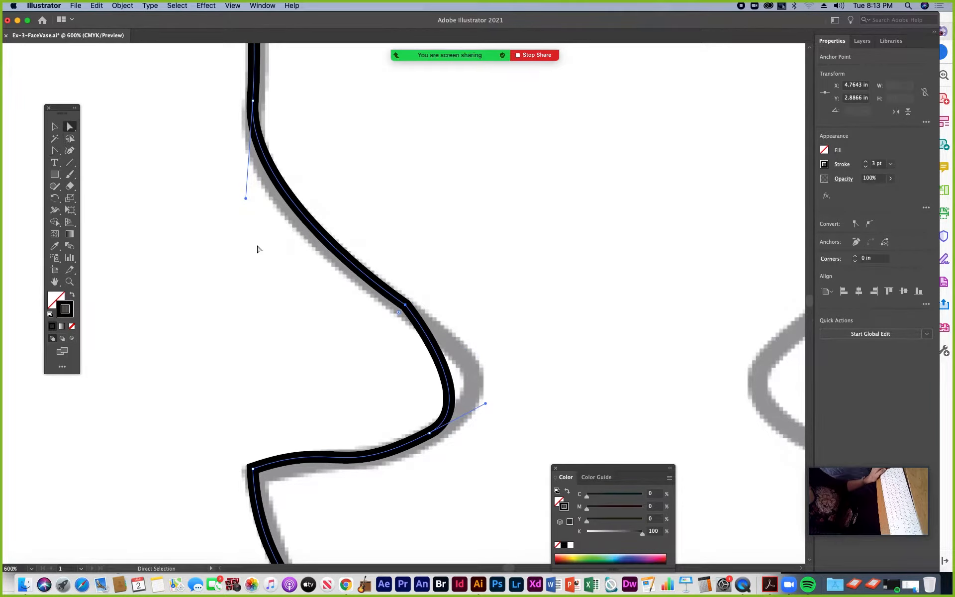
pyautogui.moveTo(403, 309); pyautogui.dragTo(405, 298)
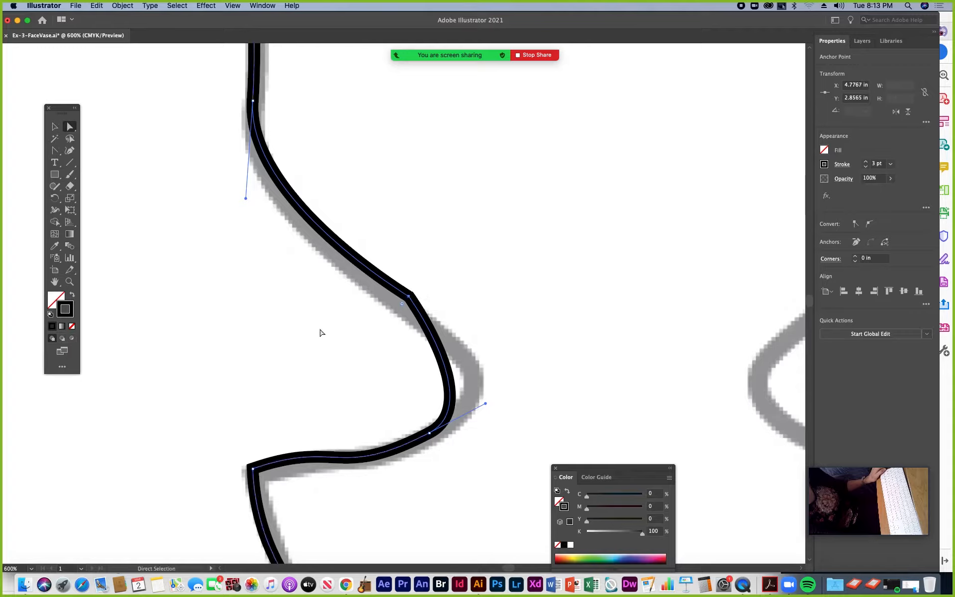
# - Pull new handles from the nose-bridge corner along the slope of the nose and swing the upper handle downward
pyautogui.click(55, 152)
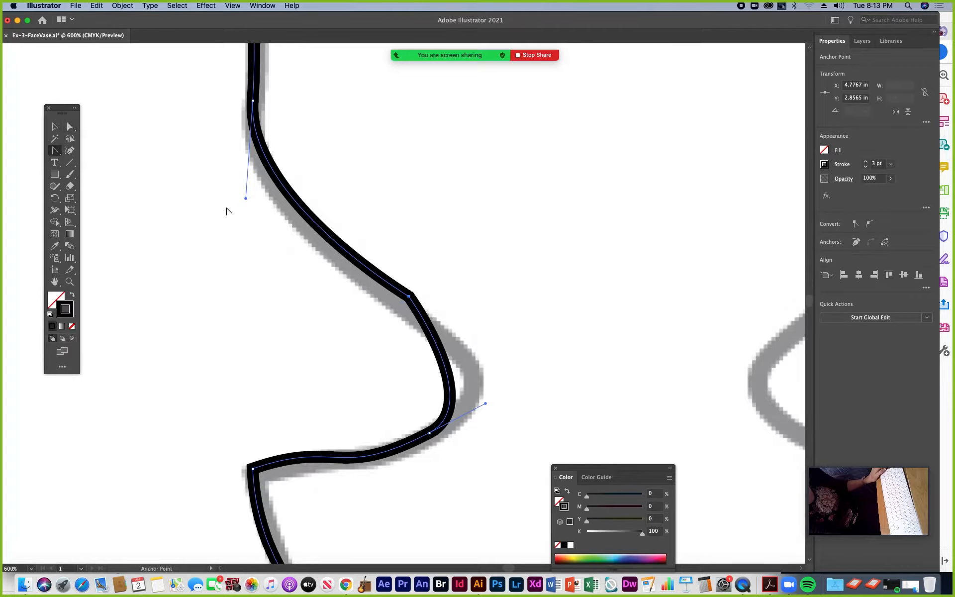
pyautogui.moveTo(409, 297); pyautogui.dragTo(314, 231)
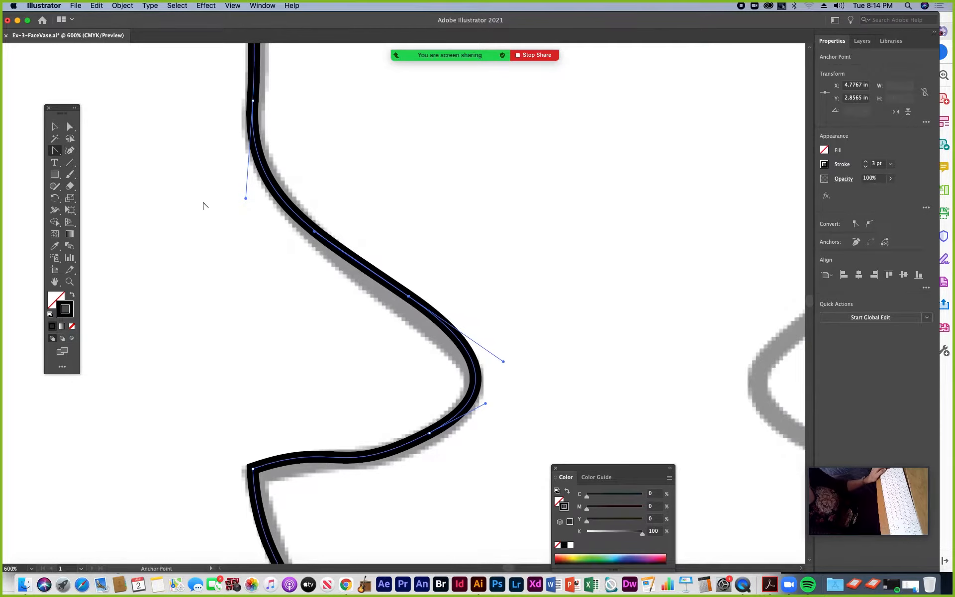
pyautogui.click(69, 128)
pyautogui.moveTo(315, 233); pyautogui.dragTo(326, 273)
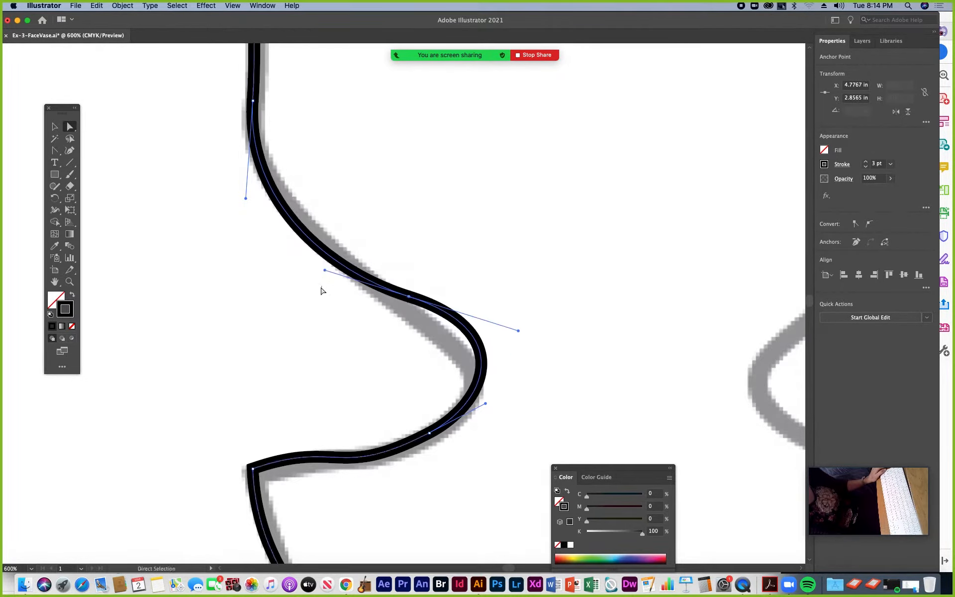
# - Retract the nose-bridge anchor's upper handle, aim its lower handle toward the nose tip and move the anchor to about X 4.7283 in, Y 2.8667 in
pyautogui.moveTo(325, 271); pyautogui.dragTo(404, 311)
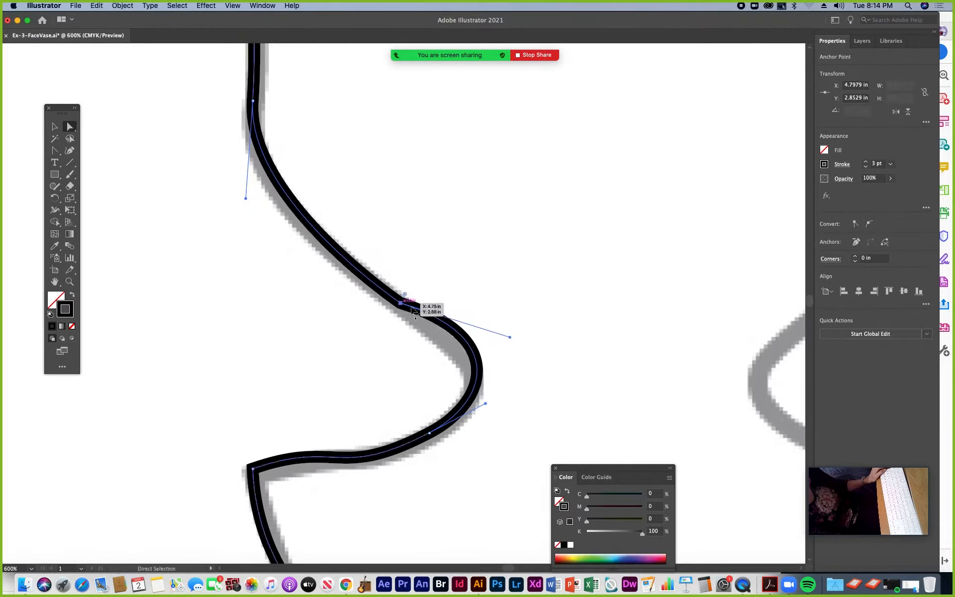
pyautogui.moveTo(511, 338); pyautogui.dragTo(526, 293)
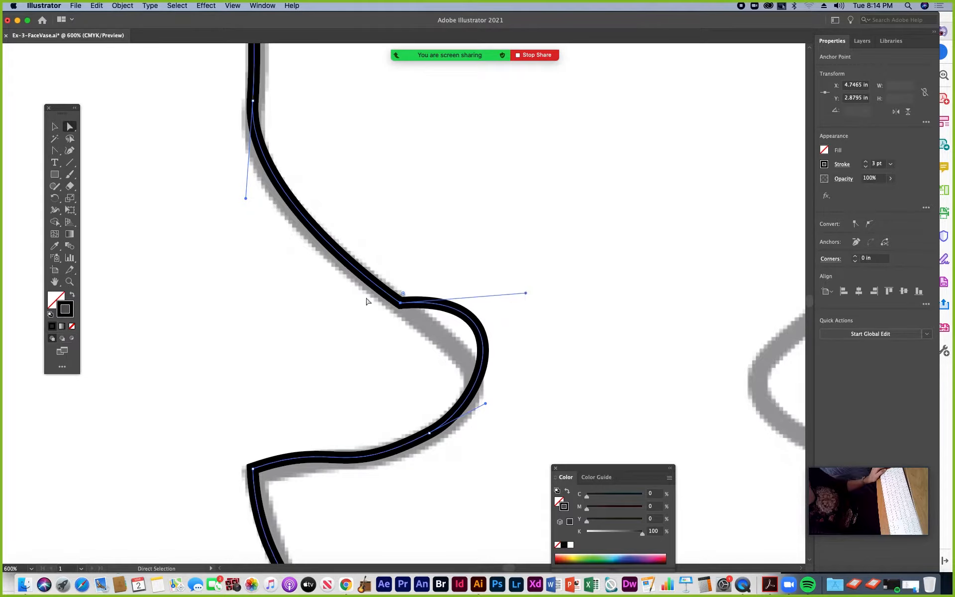
pyautogui.moveTo(526, 293); pyautogui.dragTo(494, 358)
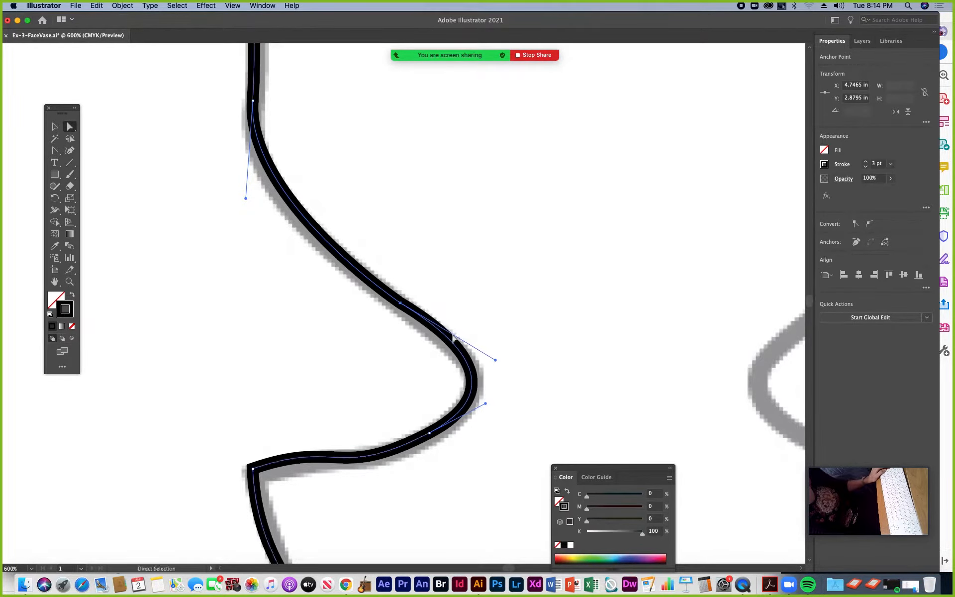
pyautogui.moveTo(401, 305); pyautogui.dragTo(395, 302)
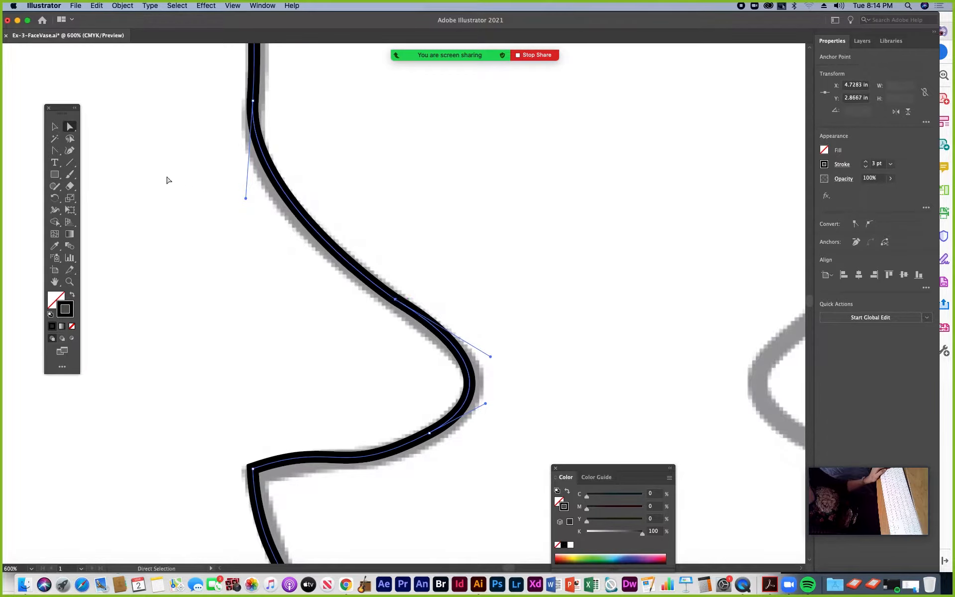
# - Reset the nose-bridge anchor's handles with the Anchor Point tool and pull new ones along the slope of the template
pyautogui.click(55, 152)
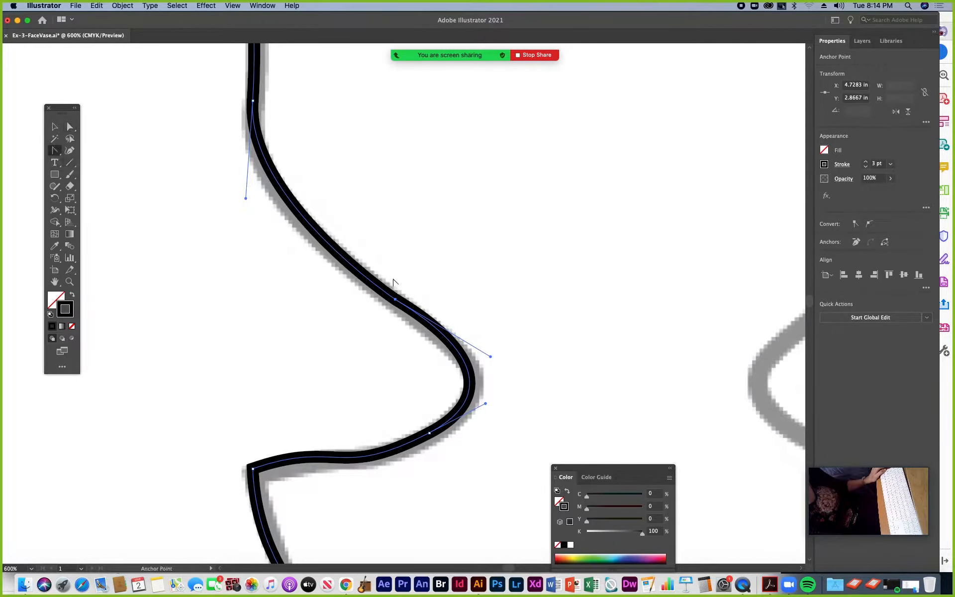
pyautogui.click(395, 299)
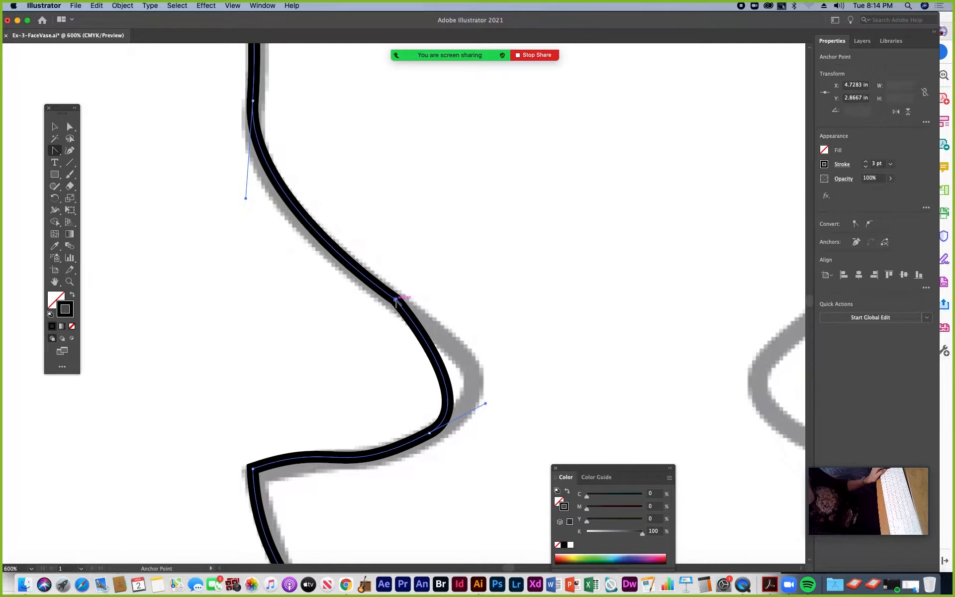
pyautogui.moveTo(396, 300); pyautogui.dragTo(306, 231)
# - Lengthen the outer handle of the anchor below the nose tip and move that anchor to about X 4.8689 in, Y 3.344 in
pyautogui.click(69, 127)
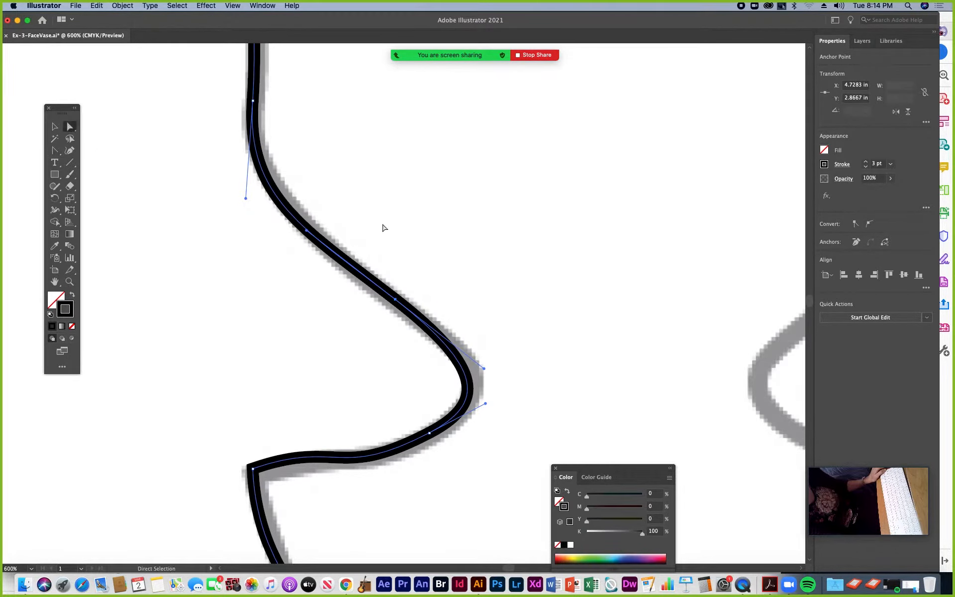
pyautogui.moveTo(486, 404); pyautogui.dragTo(493, 400)
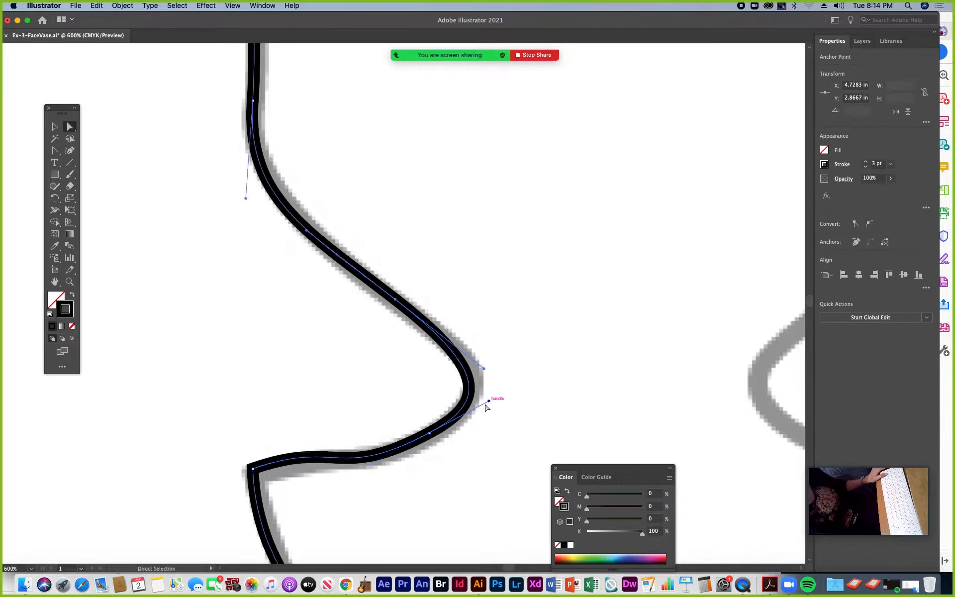
pyautogui.moveTo(431, 433); pyautogui.dragTo(435, 436)
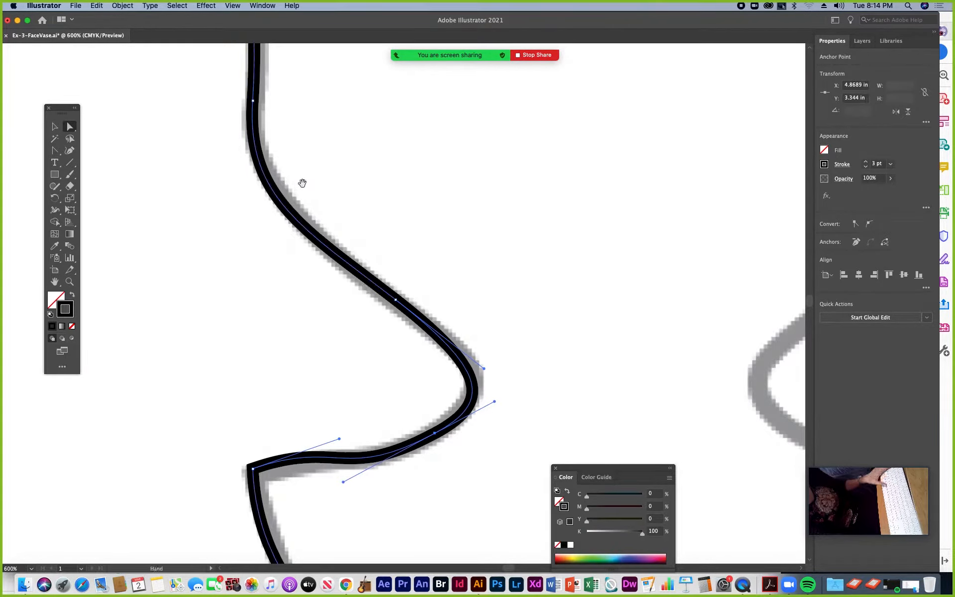
# - Continue the path with the Pen tool from its open upper-left end, curving along the template to the top edge at X 5.2465 in, Y 0 in
pyautogui.moveTo(294, 134); pyautogui.dragTo(298, 317)
pyautogui.press('super+minus')
pyautogui.press('super+minus')
pyautogui.press('super+minus')
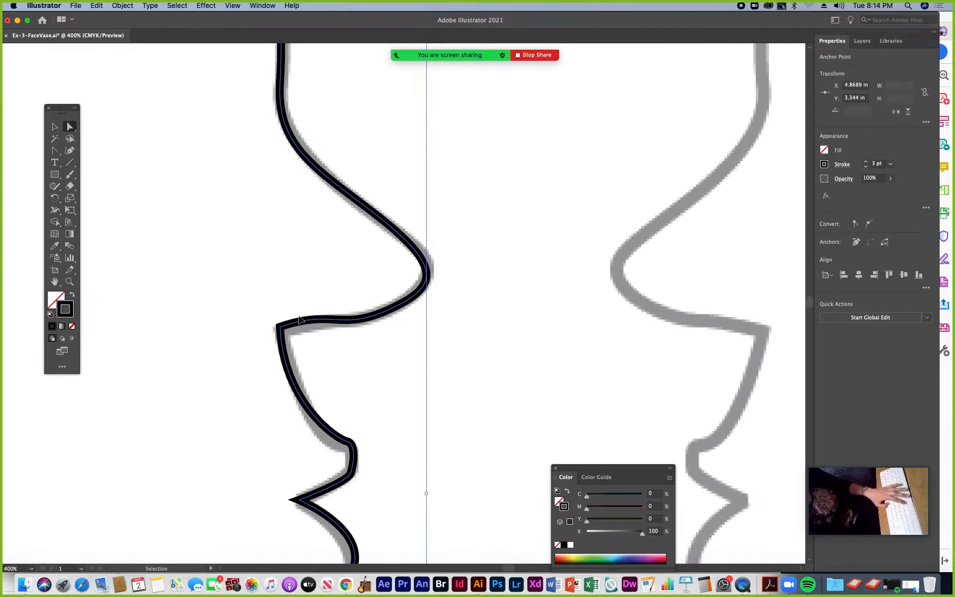
pyautogui.press('super+minus')
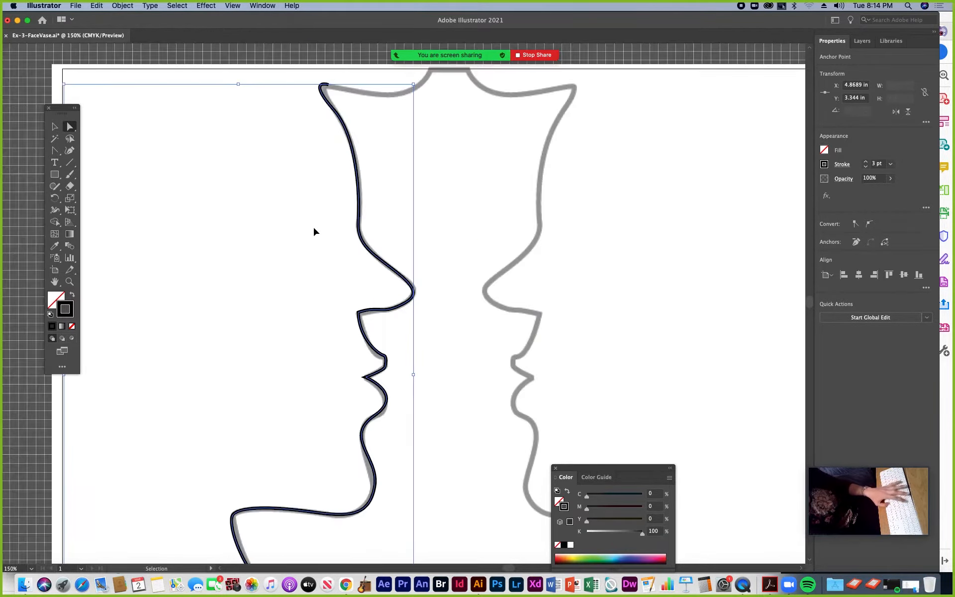
pyautogui.moveTo(313, 225); pyautogui.dragTo(292, 295)
pyautogui.click(55, 150)
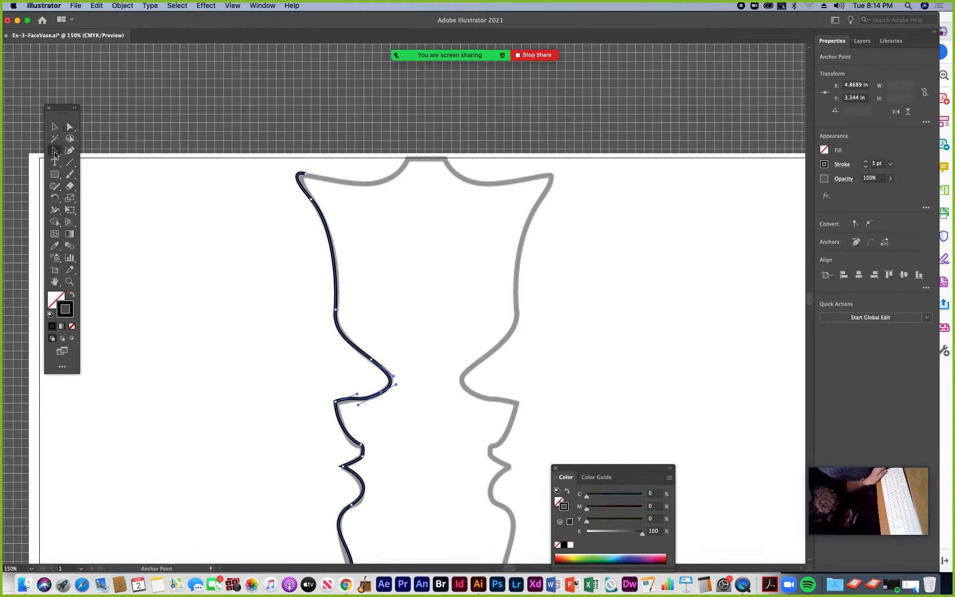
pyautogui.click(304, 174)
pyautogui.moveTo(307, 178); pyautogui.dragTo(325, 180)
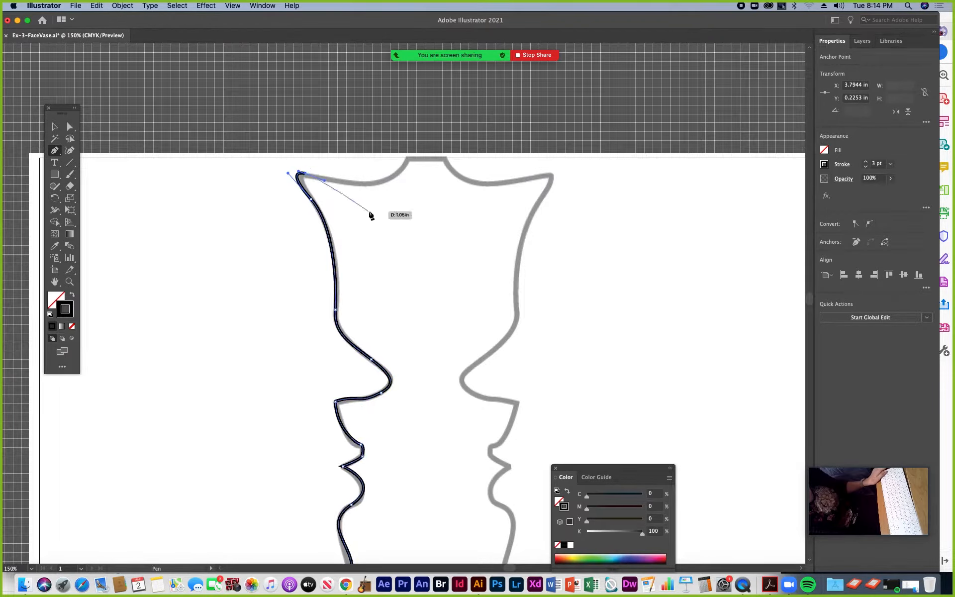
pyautogui.moveTo(408, 158); pyautogui.dragTo(415, 116)
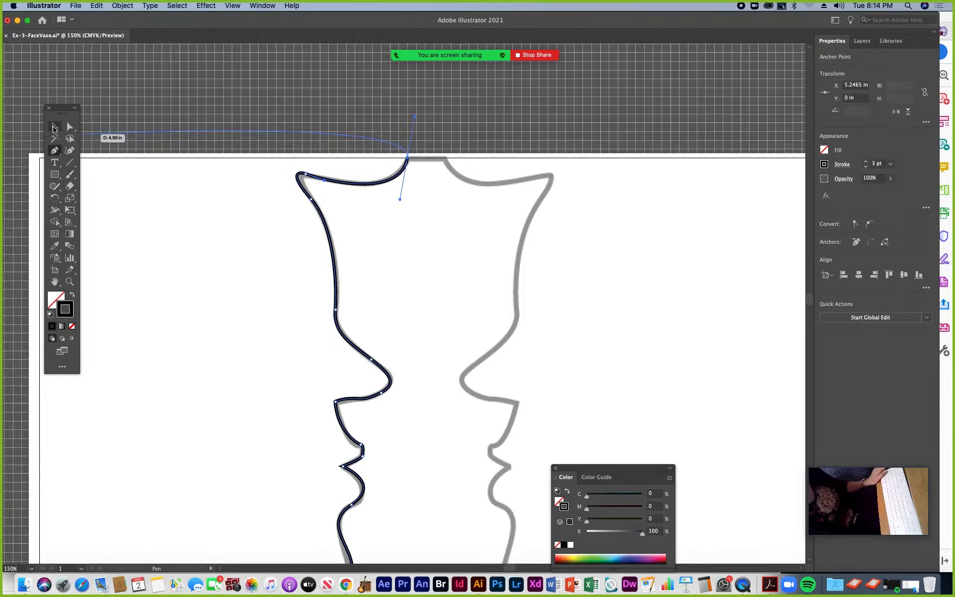
# - Finish drawing, view the whole artboard and select the traced left profile with the Selection tool
pyautogui.click(55, 127)
pyautogui.moveTo(363, 458); pyautogui.dragTo(377, 284)
pyautogui.moveTo(360, 398); pyautogui.dragTo(327, 272)
pyautogui.press('super+minus')
pyautogui.click(313, 356)
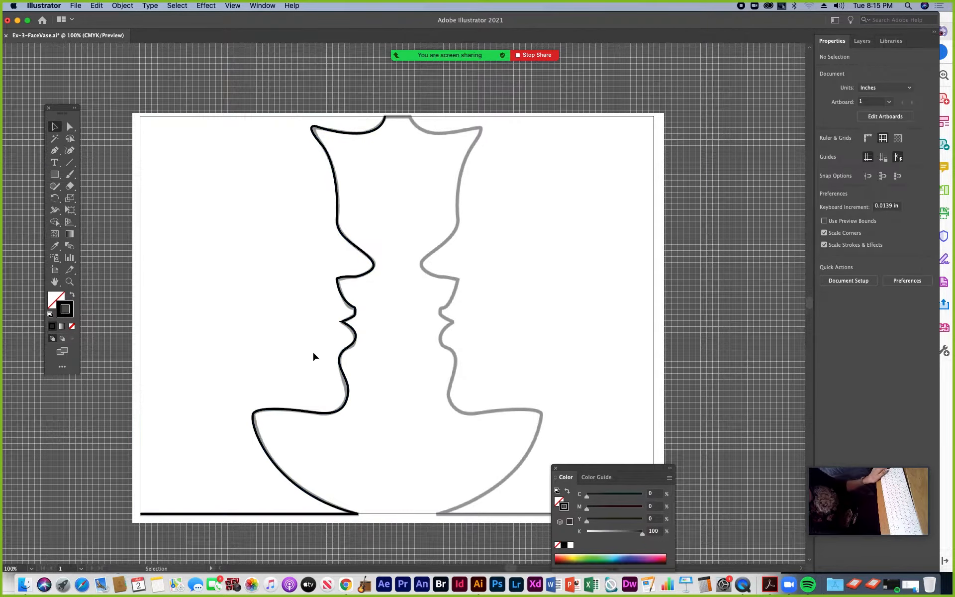
pyautogui.click(354, 334)
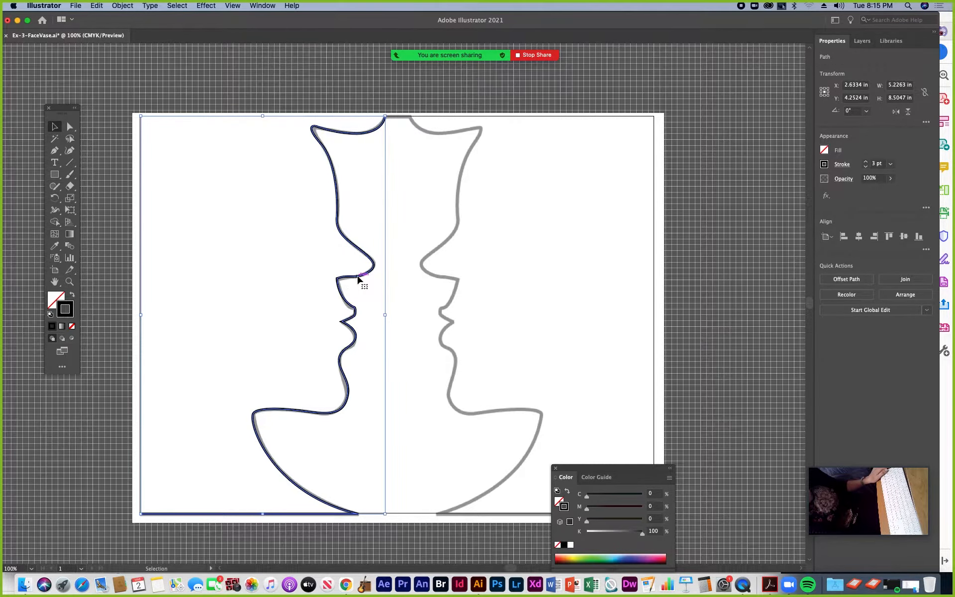
# - Display the document's layers and set their row size to Large
pyautogui.click(867, 45)
pyautogui.click(931, 43)
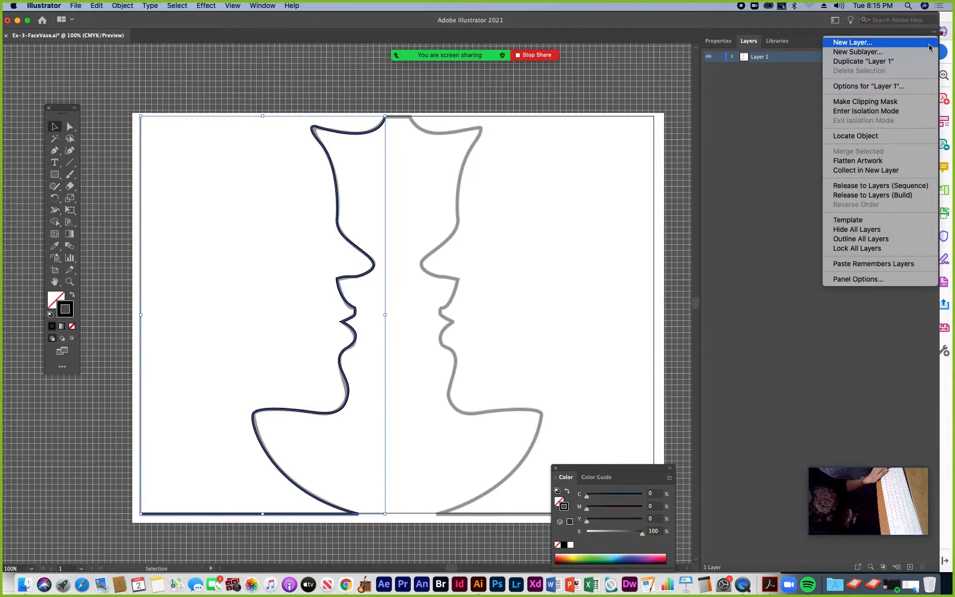
pyautogui.click(857, 280)
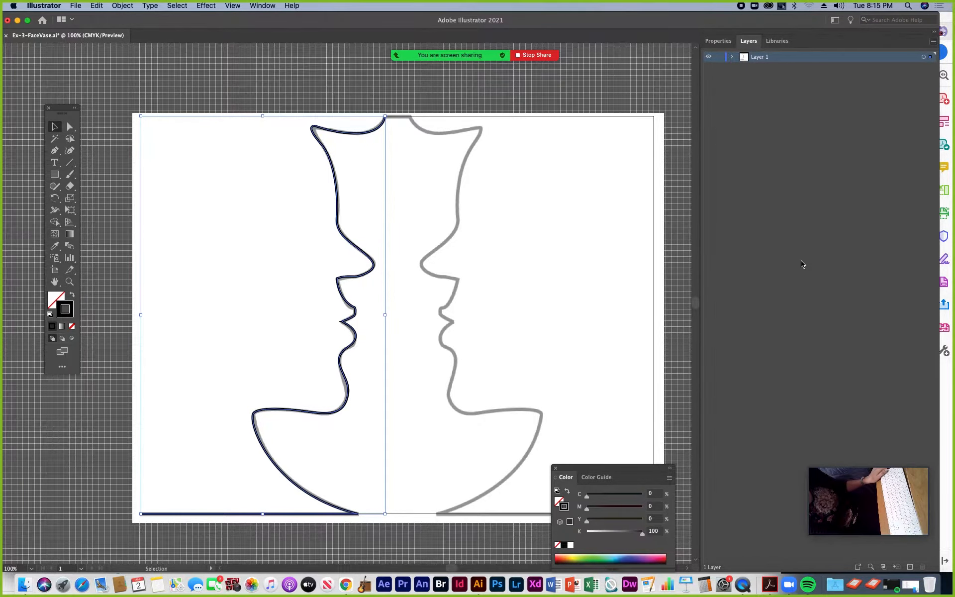
pyautogui.click(422, 233)
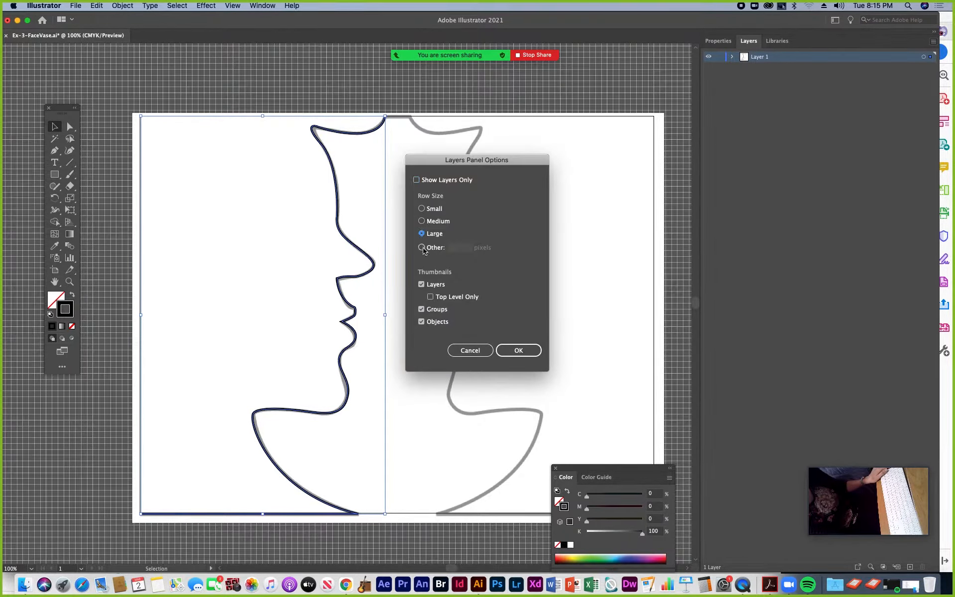
pyautogui.click(517, 354)
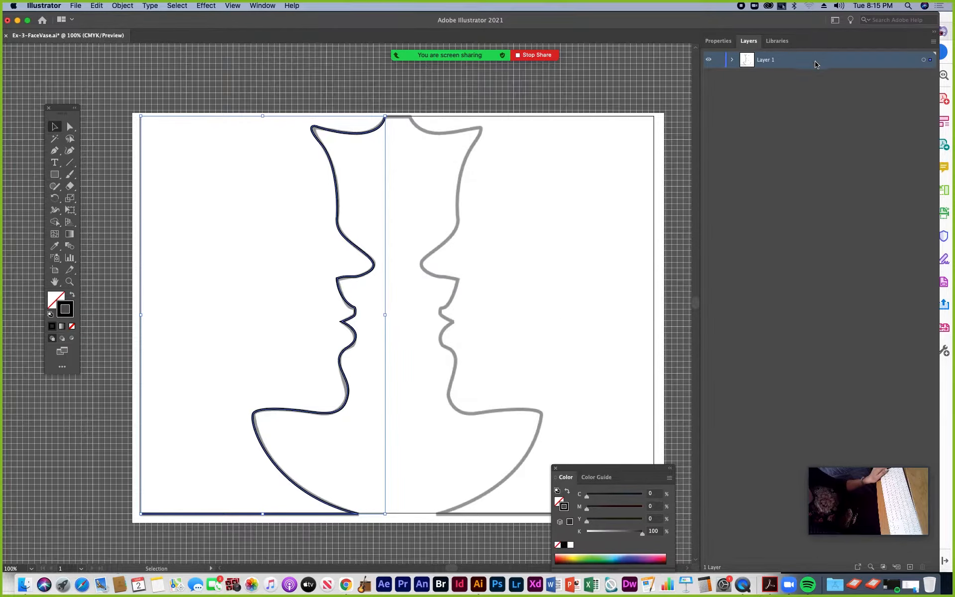
# - Set the layer row size to a custom 70 pixels for bigger thumbnails
pyautogui.click(934, 41)
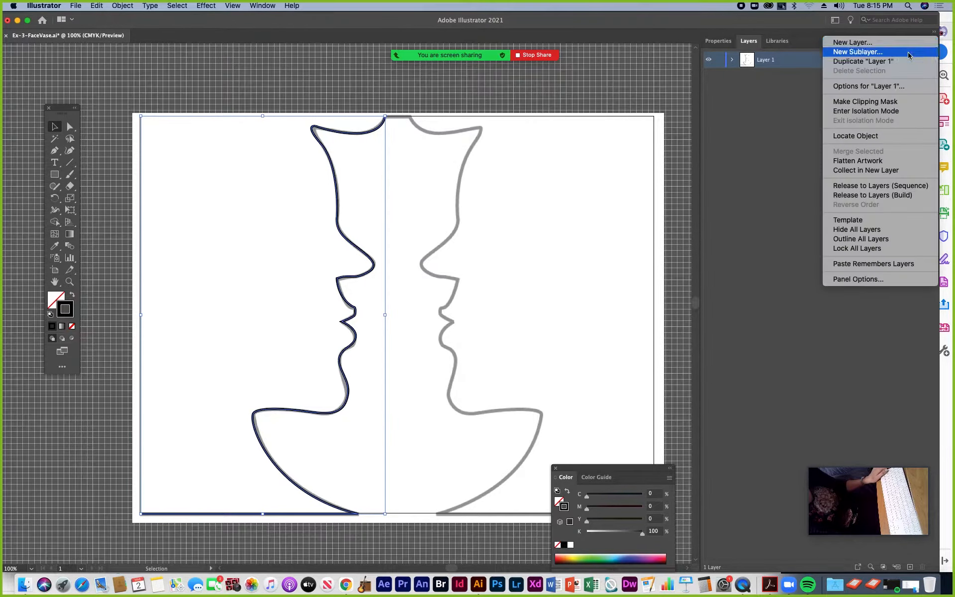
pyautogui.click(850, 282)
pyautogui.click(421, 247)
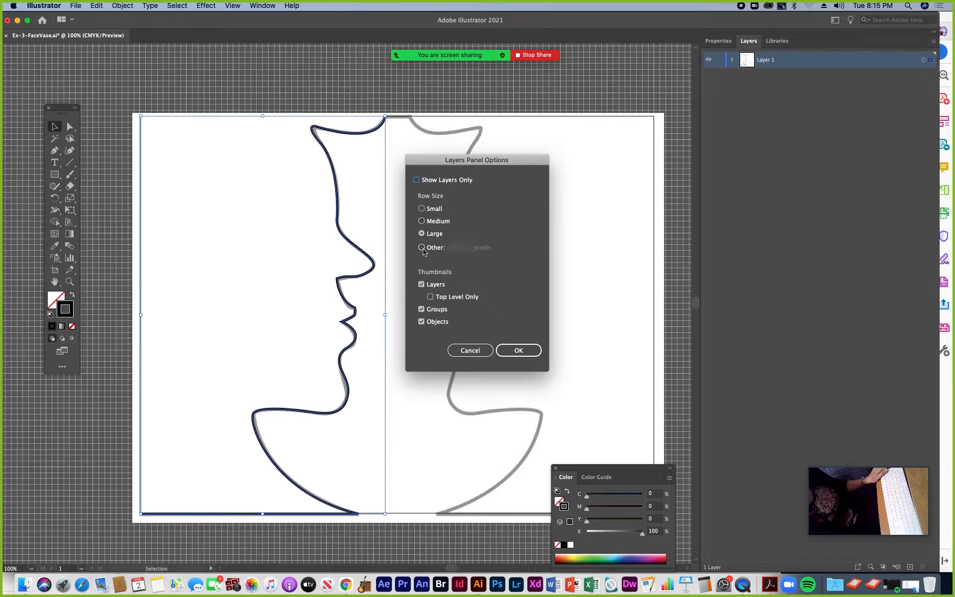
pyautogui.doubleClick(451, 251)
pyautogui.write('60')
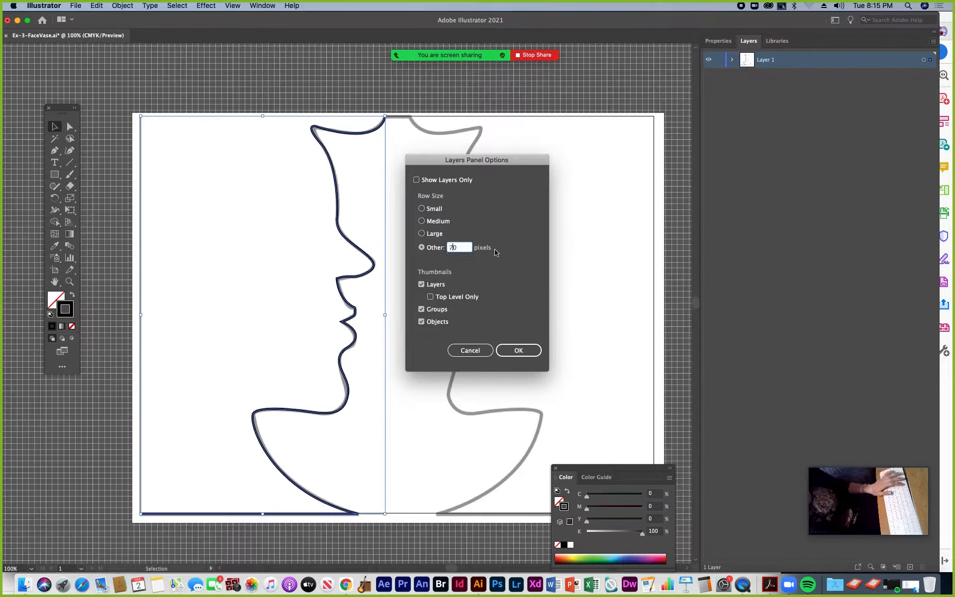
pyautogui.click(528, 350)
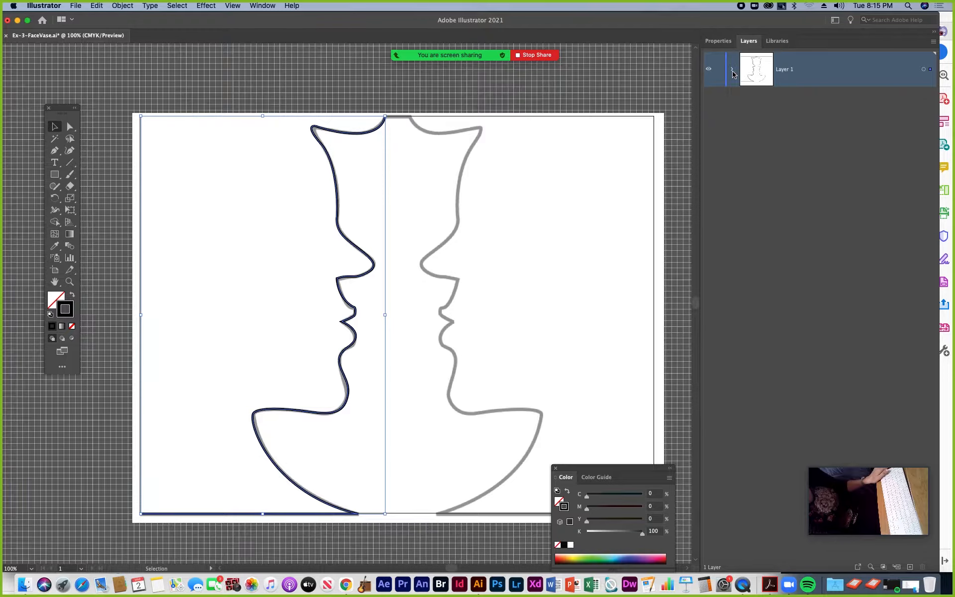
# - Reflect a copy of the left profile path across the vertical axis and place it over the template's right profile
pyautogui.click(732, 72)
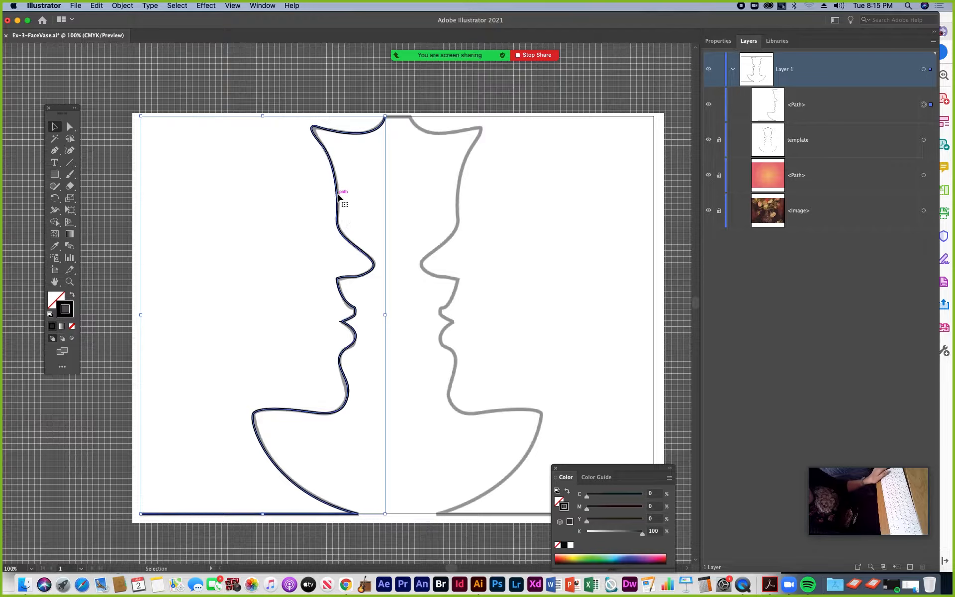
pyautogui.rightClick(338, 197)
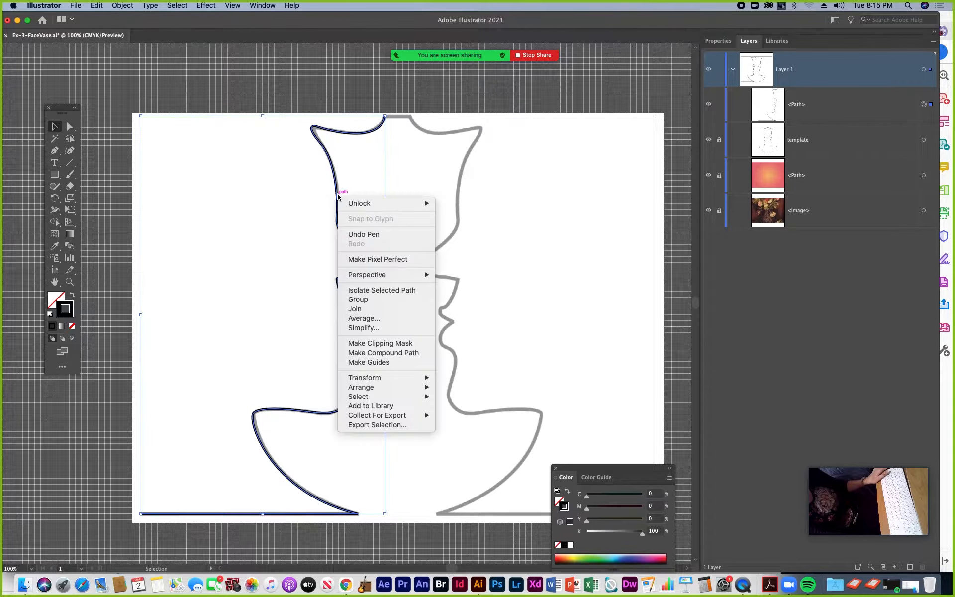
pyautogui.click(337, 189)
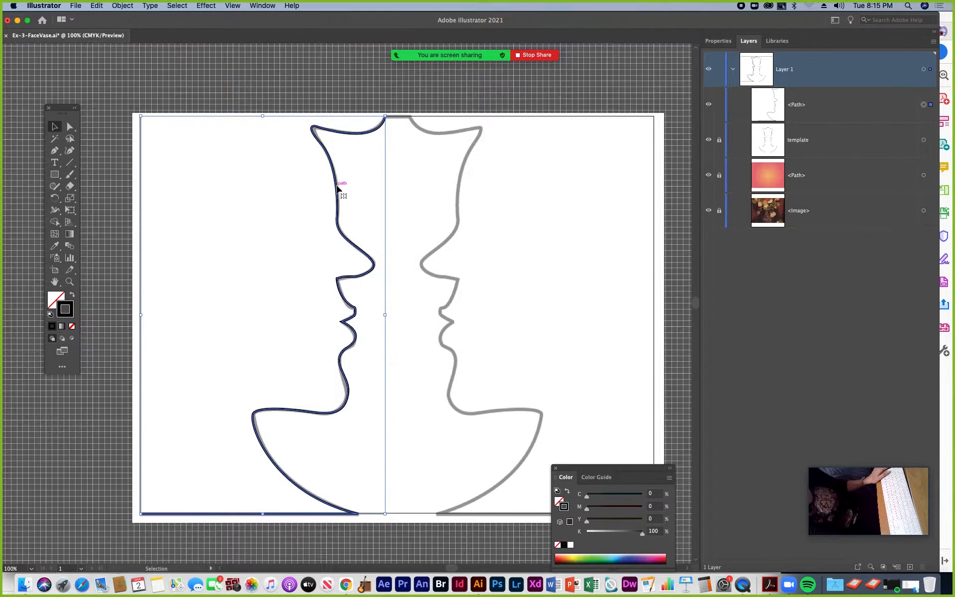
pyautogui.rightClick(337, 188)
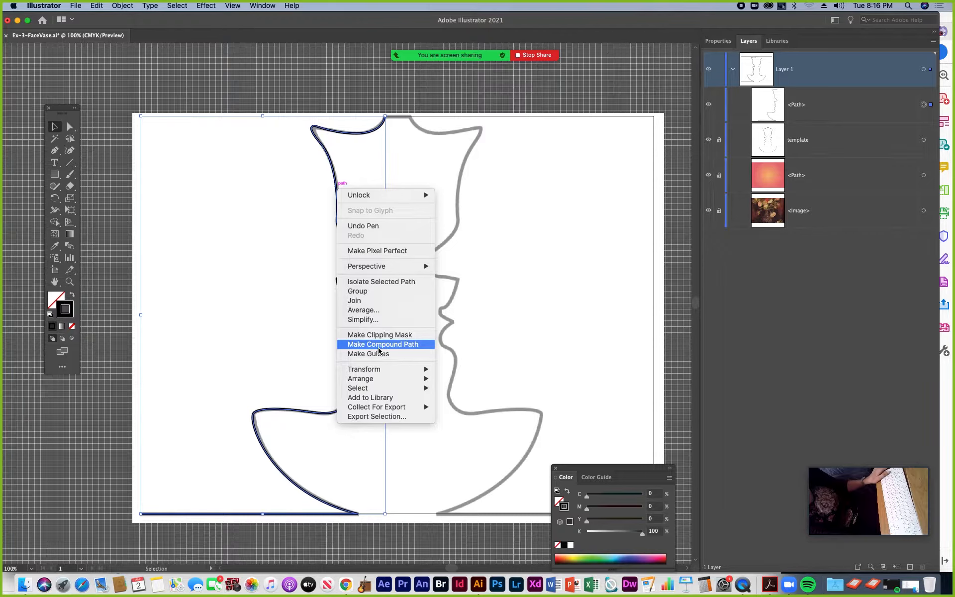
pyautogui.moveTo(380, 372)
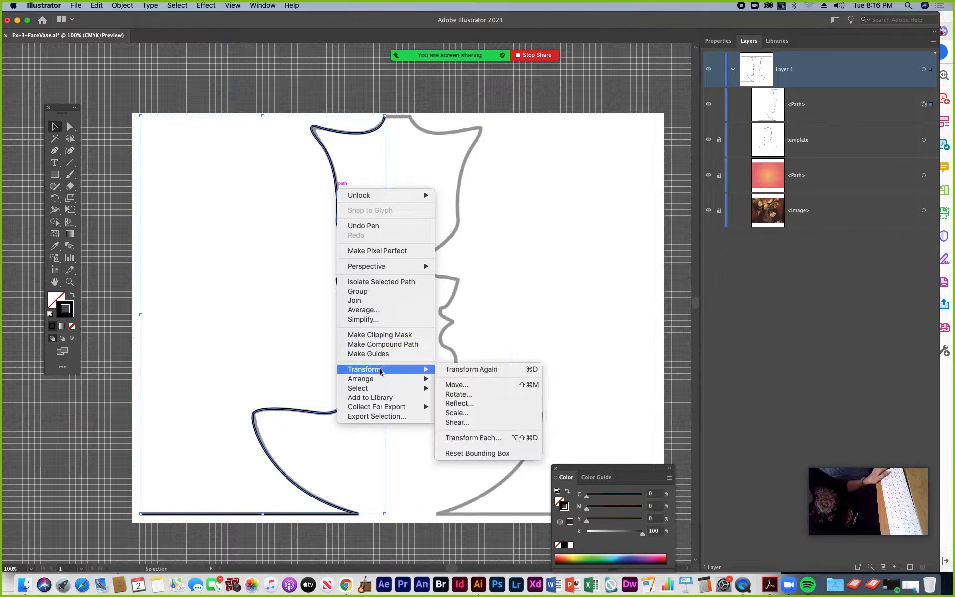
pyautogui.click(458, 403)
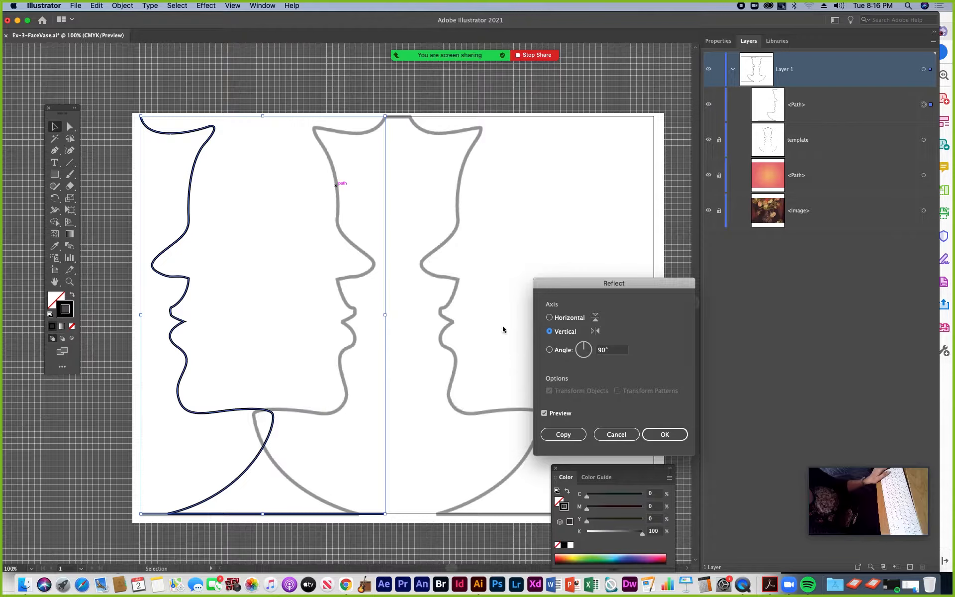
pyautogui.moveTo(587, 293); pyautogui.dragTo(528, 160)
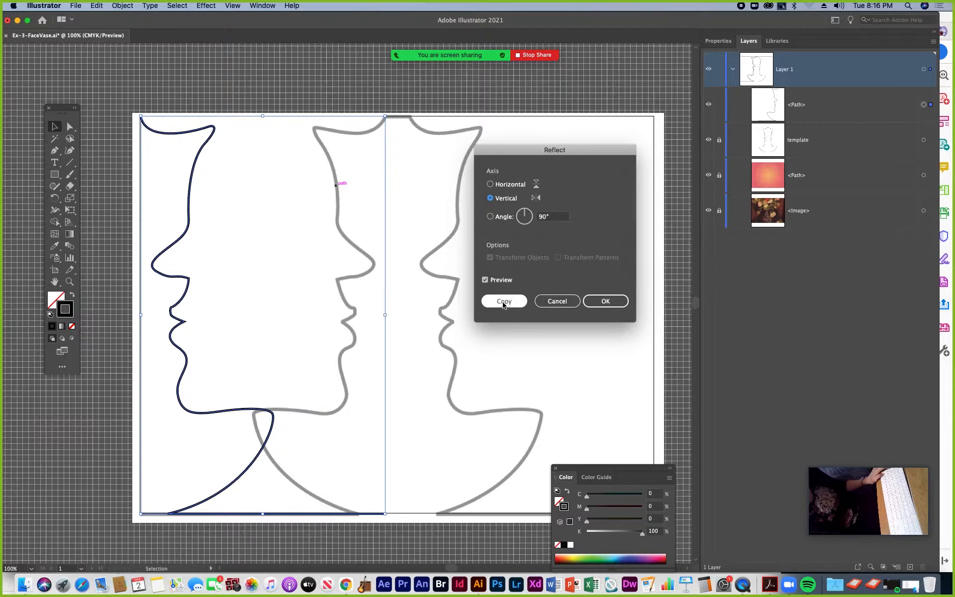
pyautogui.click(504, 302)
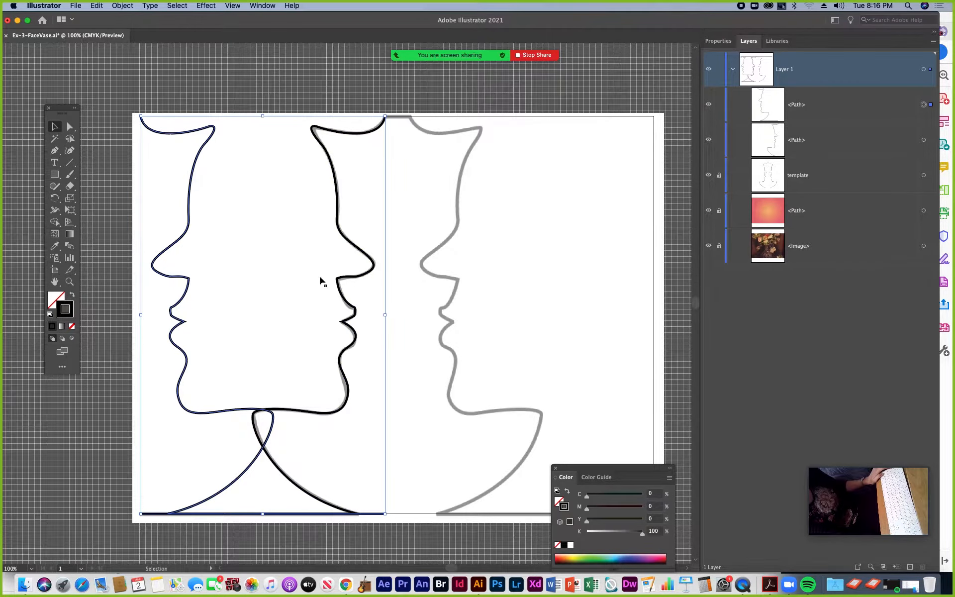
pyautogui.moveTo(185, 238); pyautogui.dragTo(453, 238)
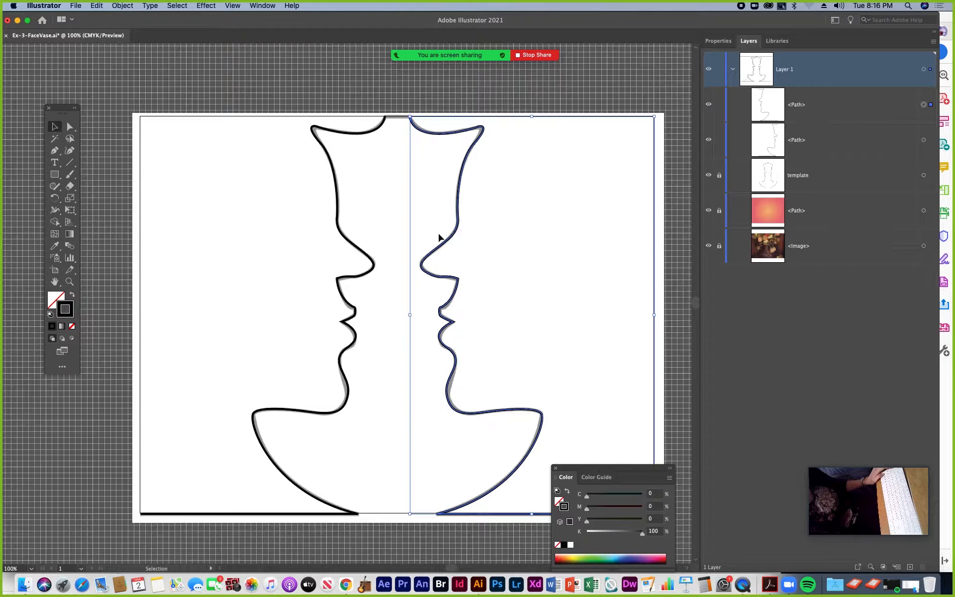
# - Select both profile paths together and fill them with the Radial Gradient 2 swatch, keeping the Color panel clear of the artwork
pyautogui.click(367, 131)
pyautogui.click(461, 171)
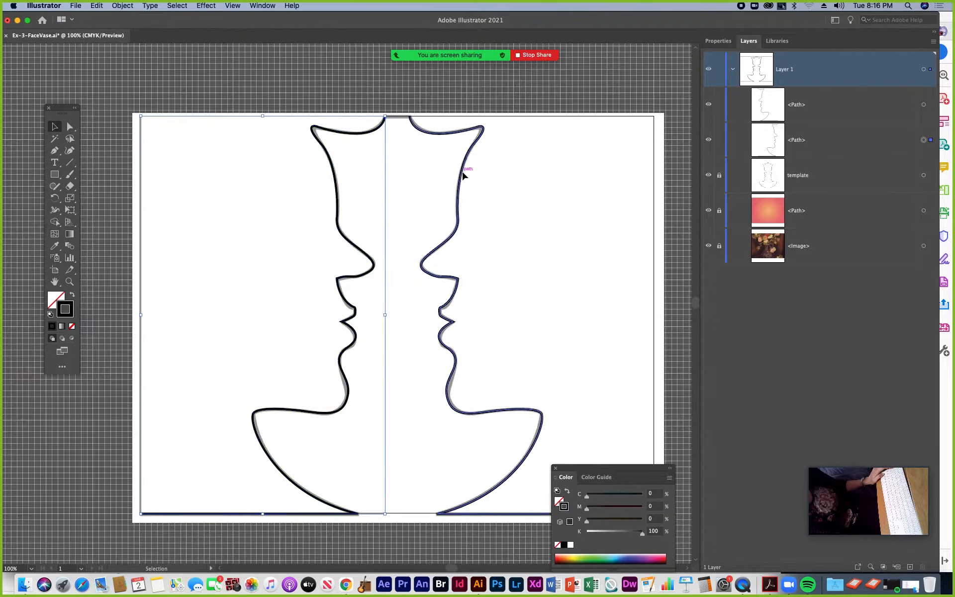
pyautogui.click(334, 169)
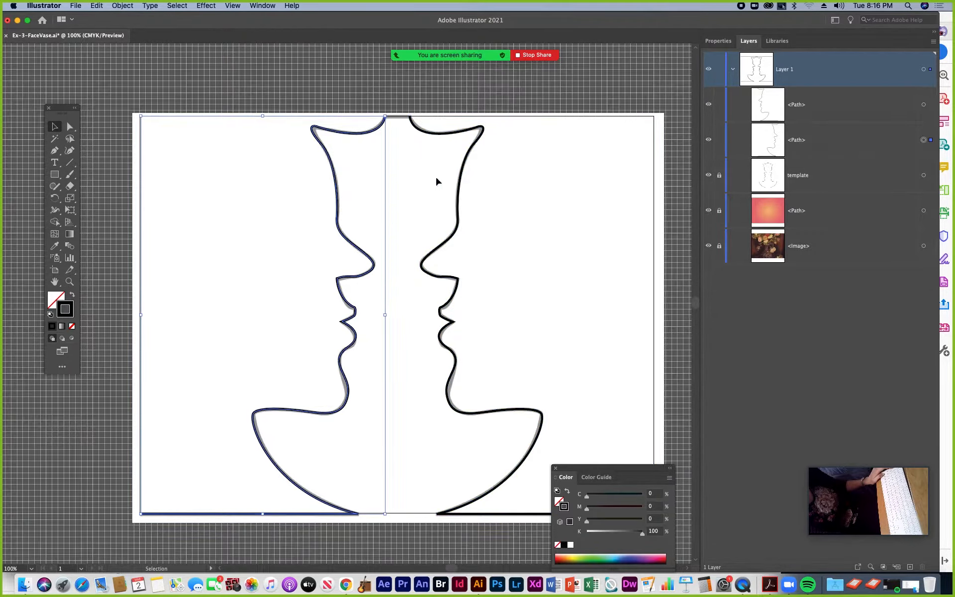
pyautogui.click(462, 185)
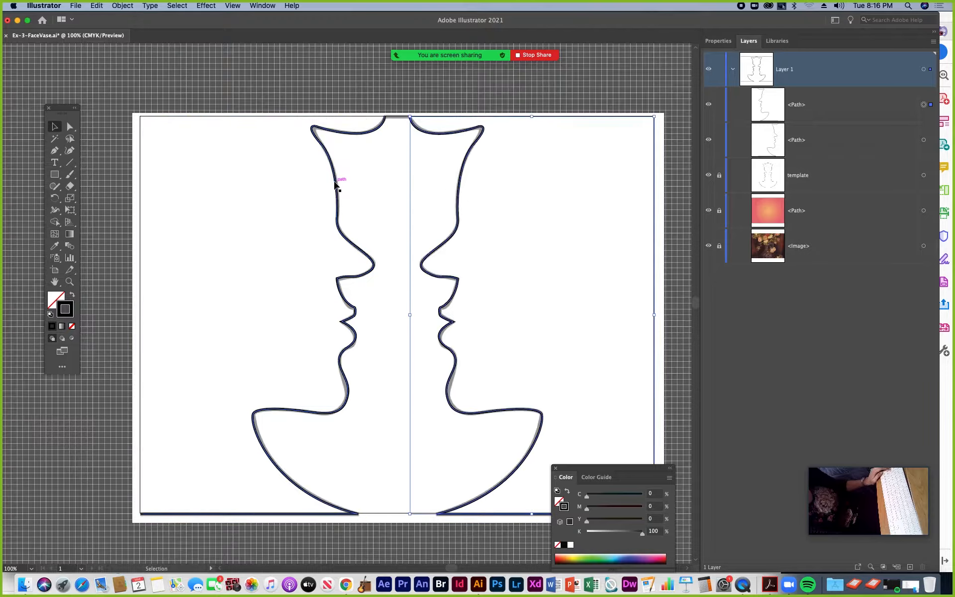
pyautogui.keyDown('shift'); pyautogui.click(338, 185); pyautogui.keyUp('shift')
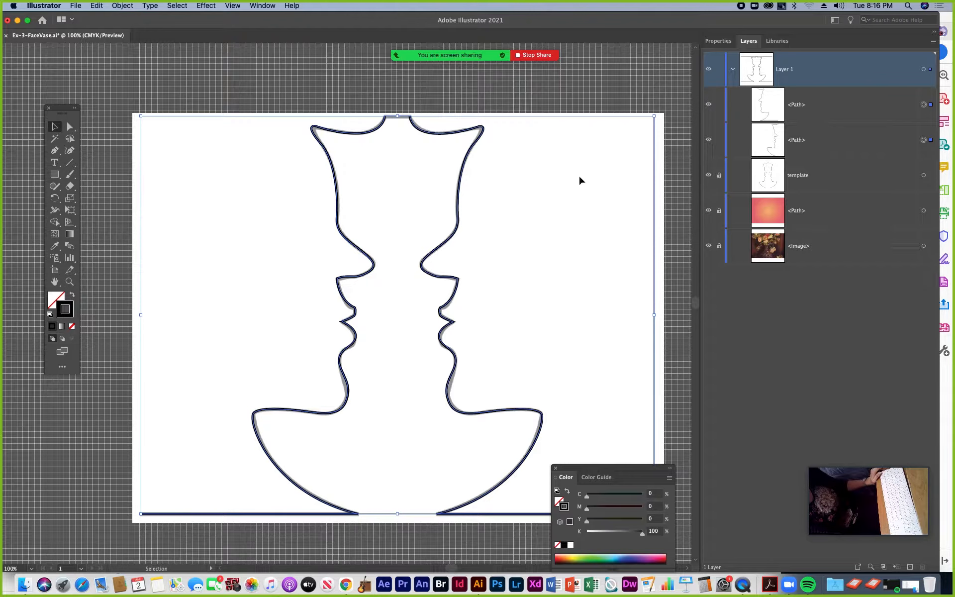
pyautogui.click(722, 43)
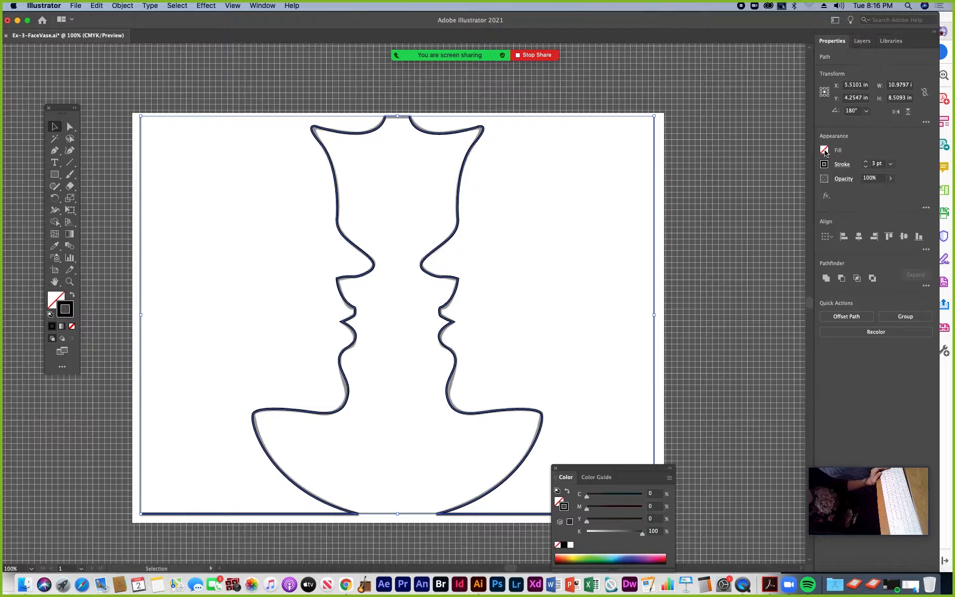
pyautogui.click(824, 150)
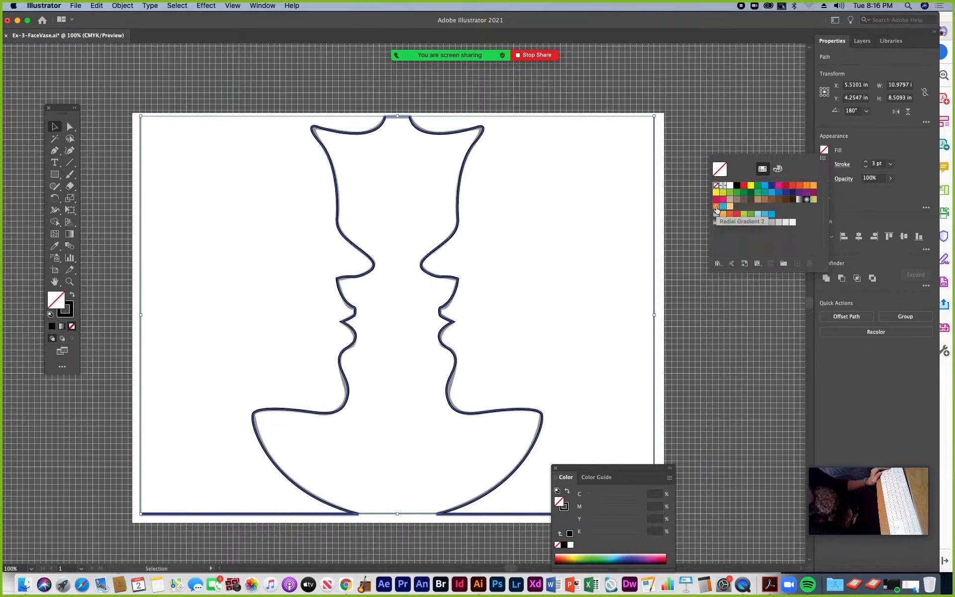
pyautogui.click(716, 207)
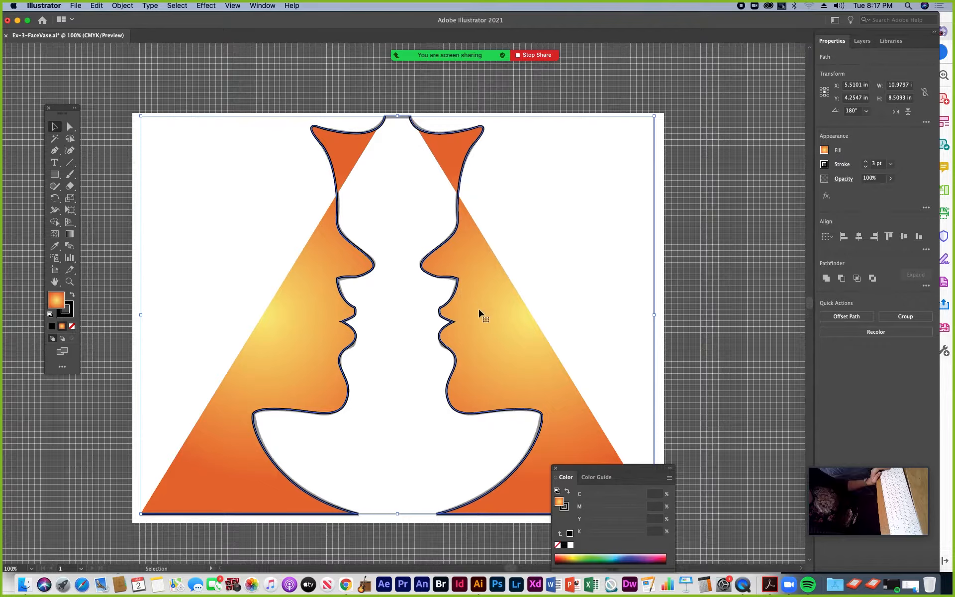
pyautogui.moveTo(596, 466); pyautogui.dragTo(720, 465)
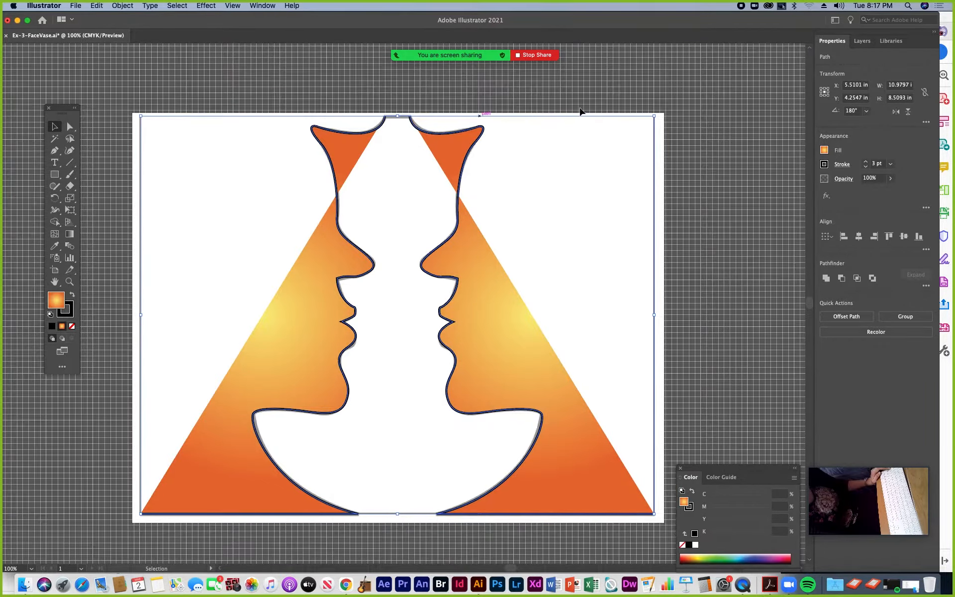
# - Connect the left and right profile paths across their open top ends with the Pen tool
pyautogui.click(869, 42)
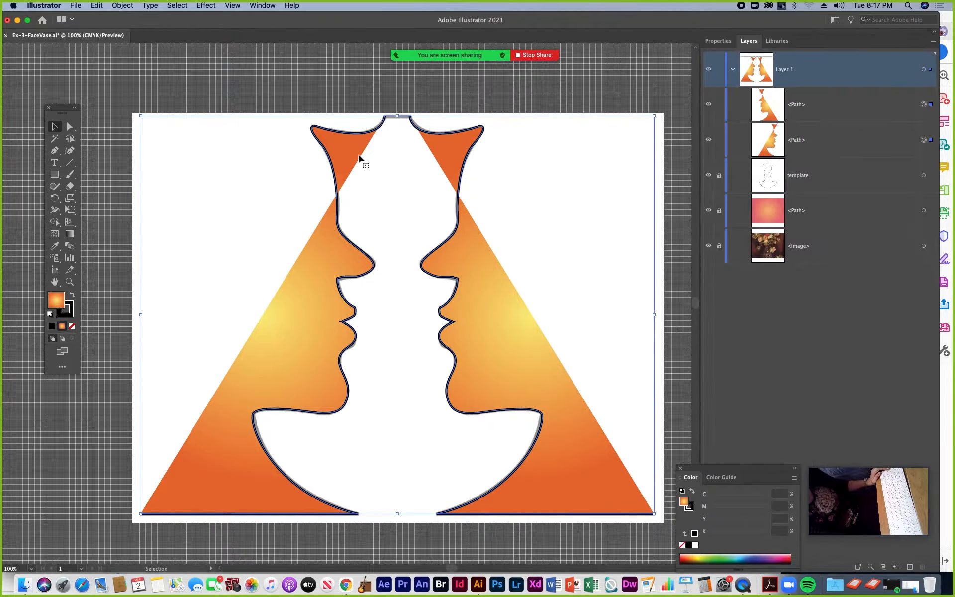
pyautogui.click(53, 152)
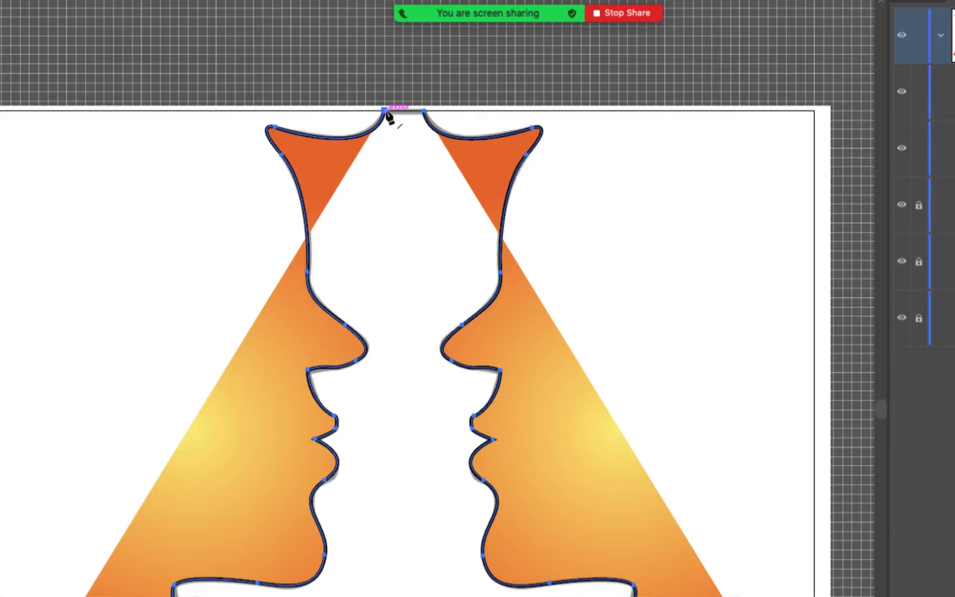
pyautogui.click(385, 113)
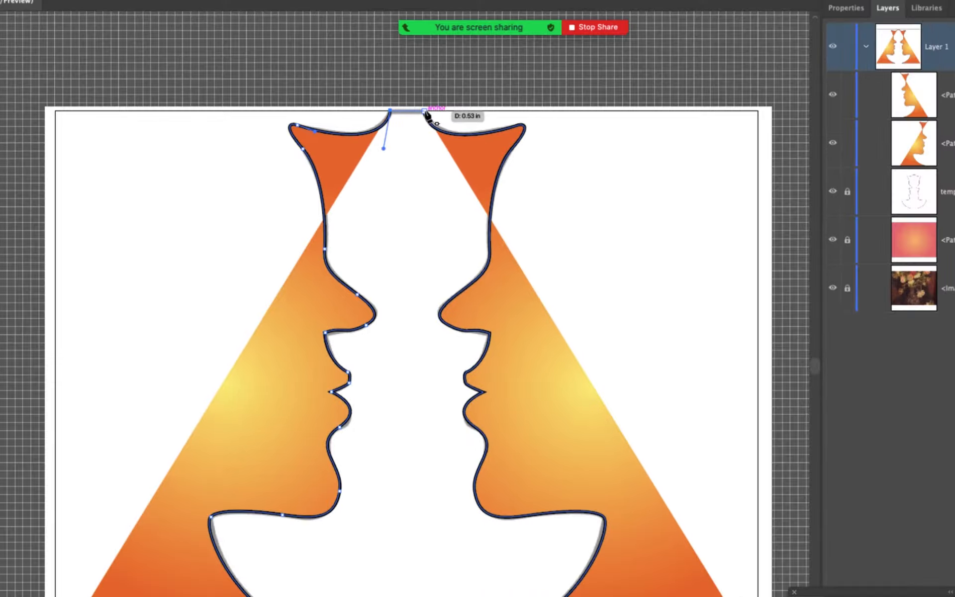
# - Switch to Acrobat and review the Pen tool cursor symbols in Important-Illustrator-info.pdf
pyautogui.press('super+Tab')
pyautogui.moveTo(862, 461); pyautogui.dragTo(893, 479)
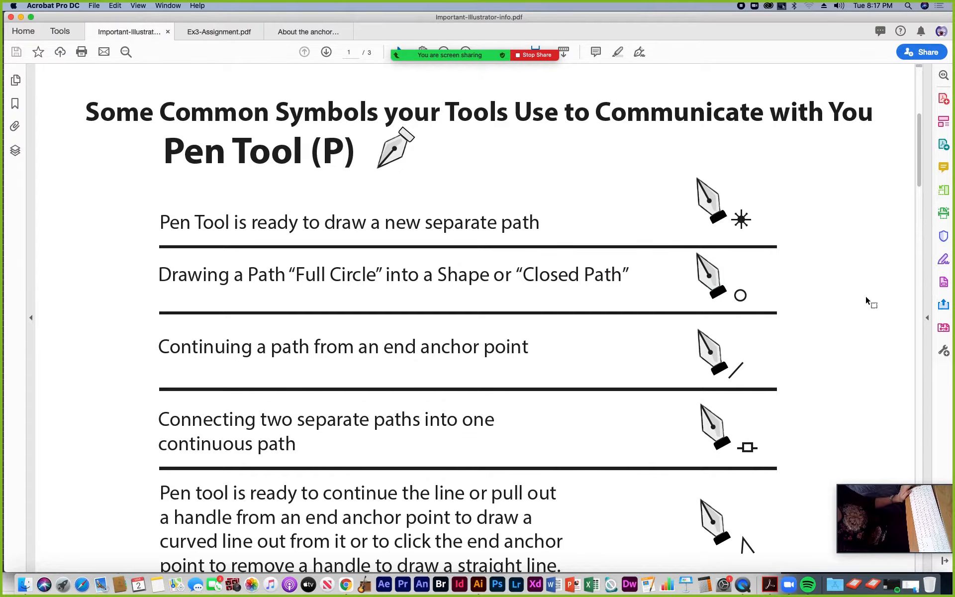
pyautogui.scroll(-5, 920, 197)
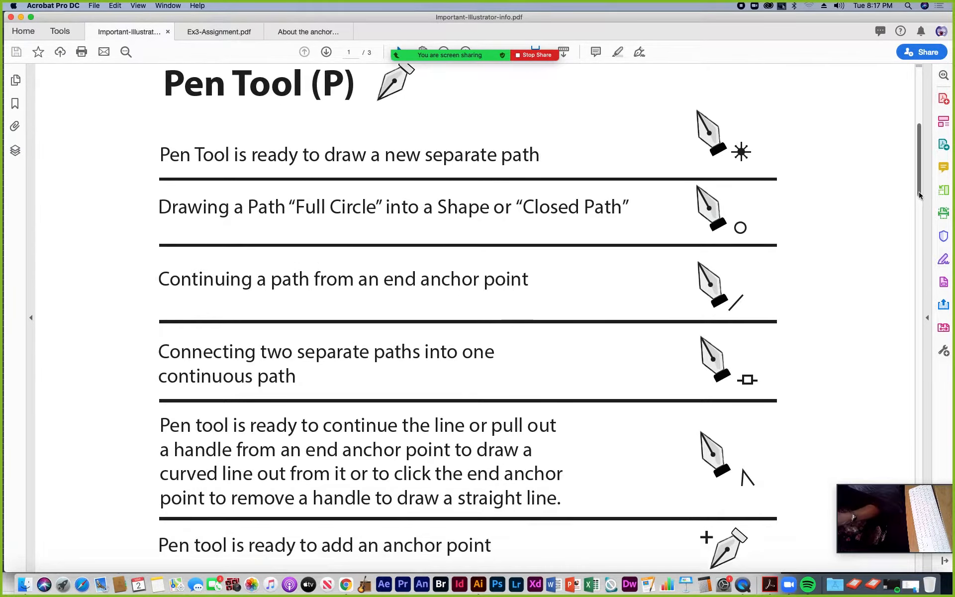
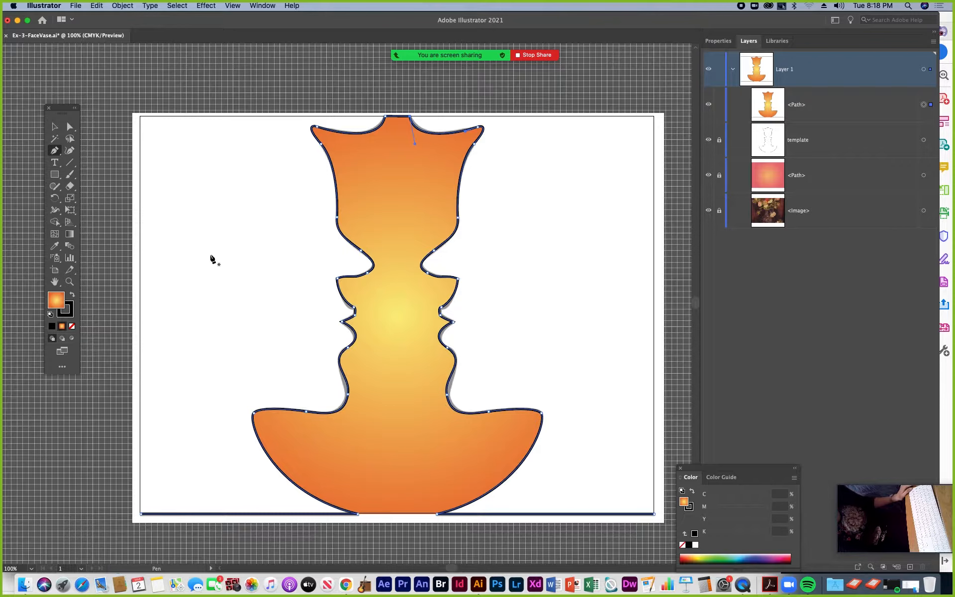
# - Activate the Selection tool, then switch to Acrobat and read the exercise steps from the beginning of Ex3-Assignment.pdf
pyautogui.click(54, 128)
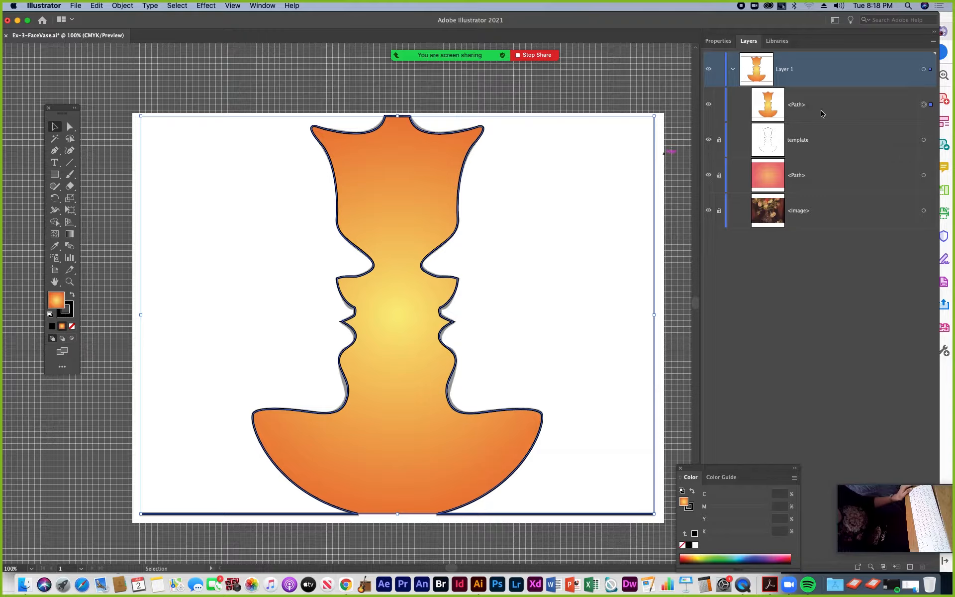
pyautogui.click(770, 584)
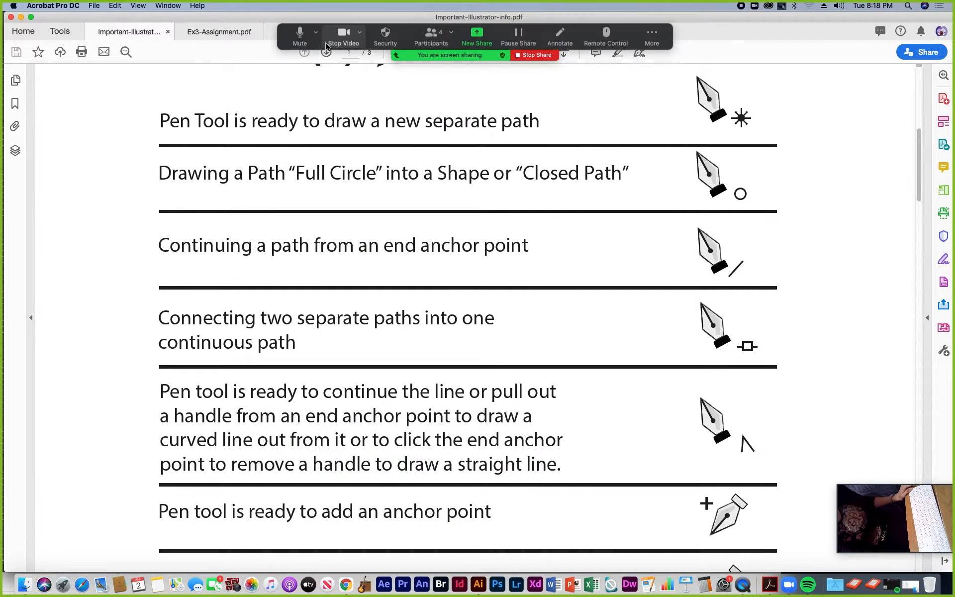
pyautogui.click(223, 33)
pyautogui.scroll(10, 447, 207)
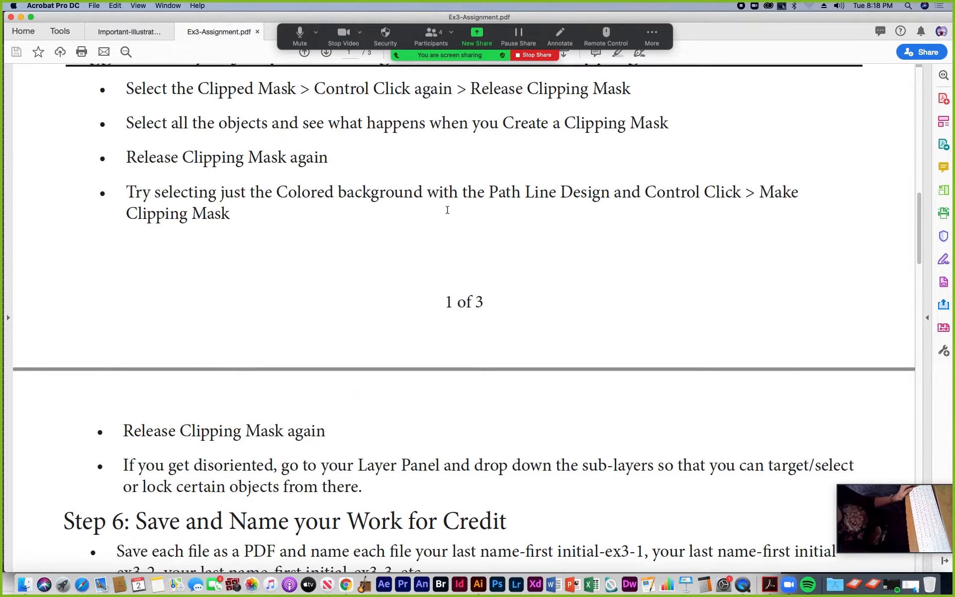
pyautogui.scroll(10, 447, 209)
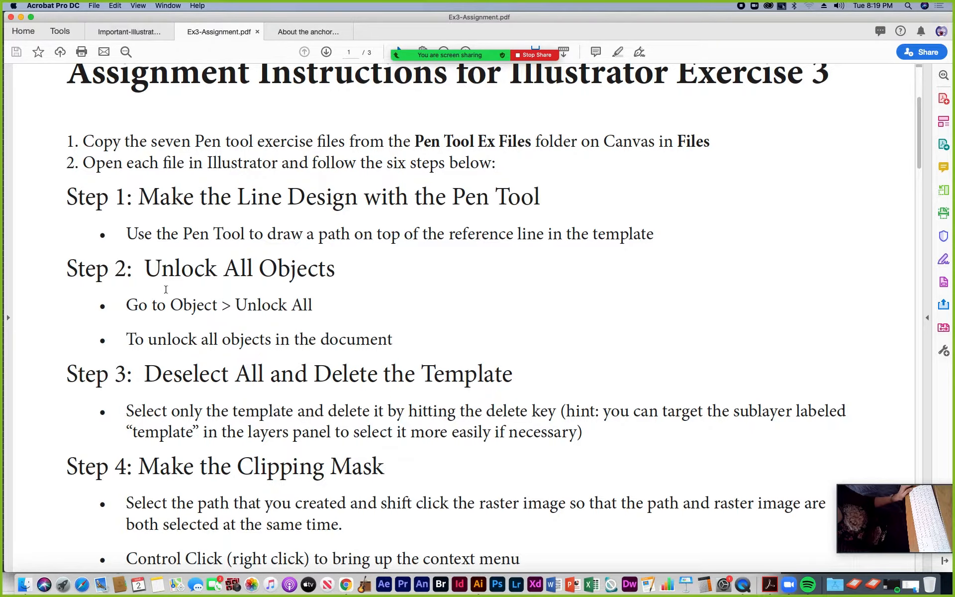
# - Switch back to Illustrator, unlock all objects and delete only the template object
pyautogui.click(478, 586)
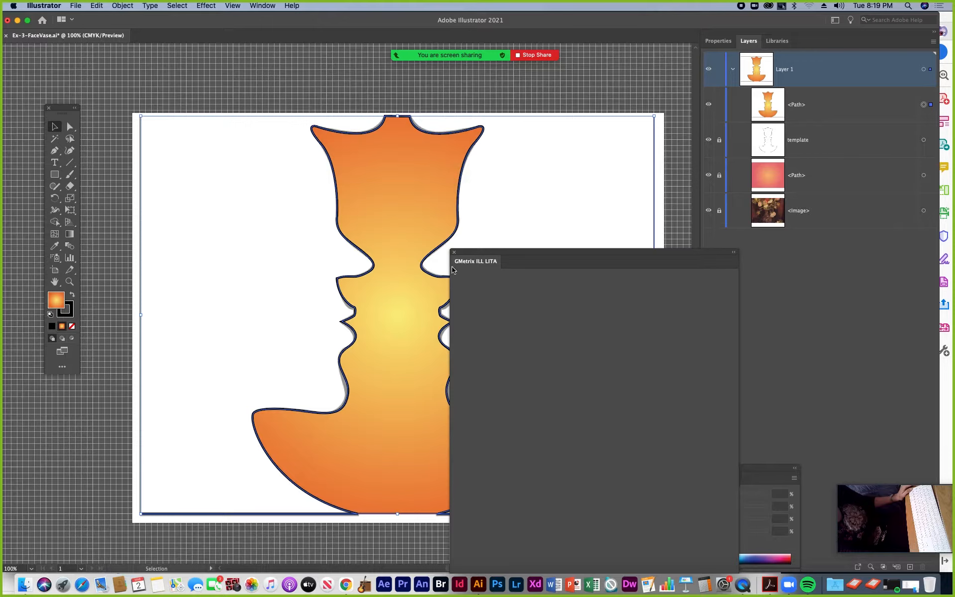
pyautogui.click(454, 252)
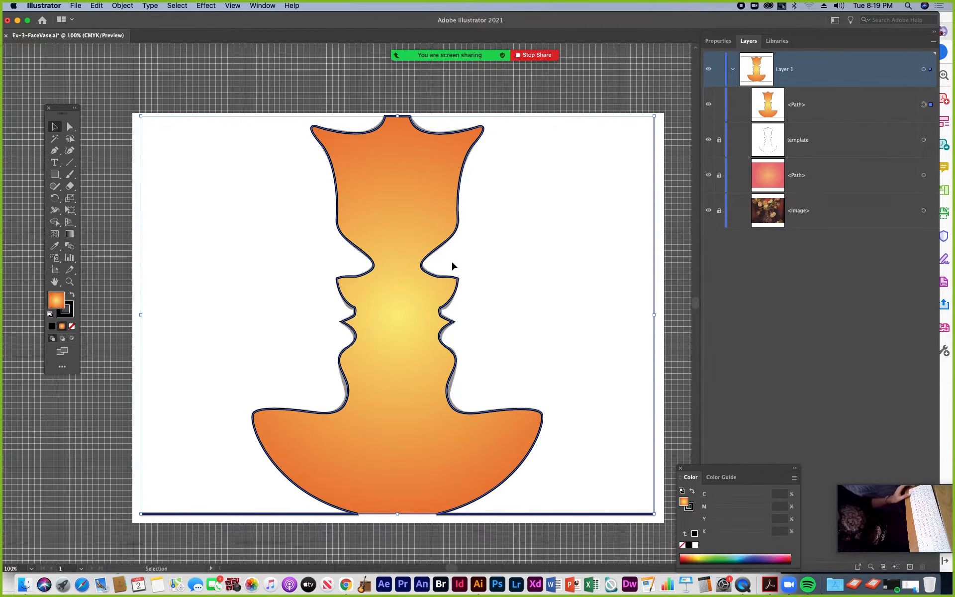
pyautogui.press('alt+super+2')
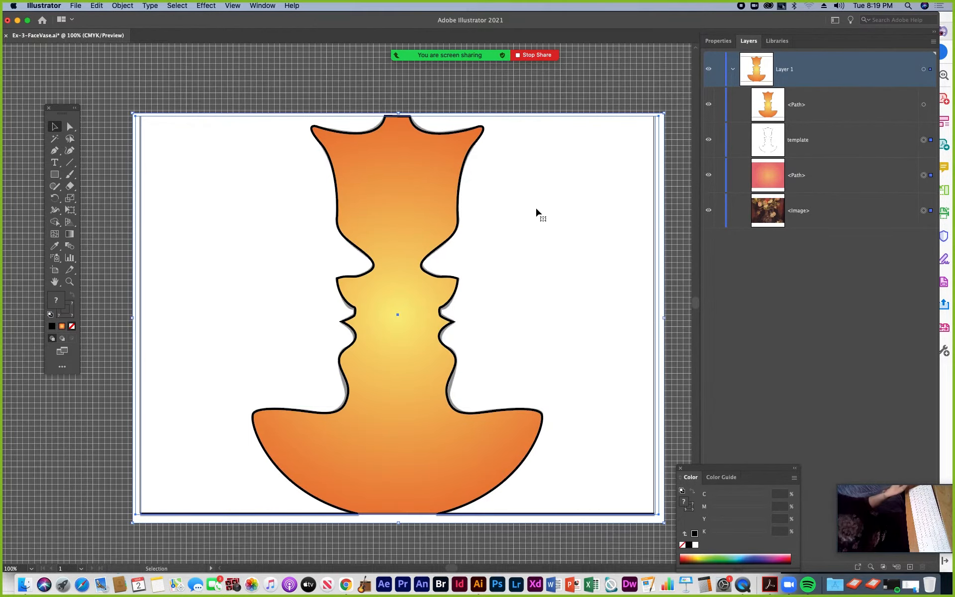
pyautogui.click(553, 193)
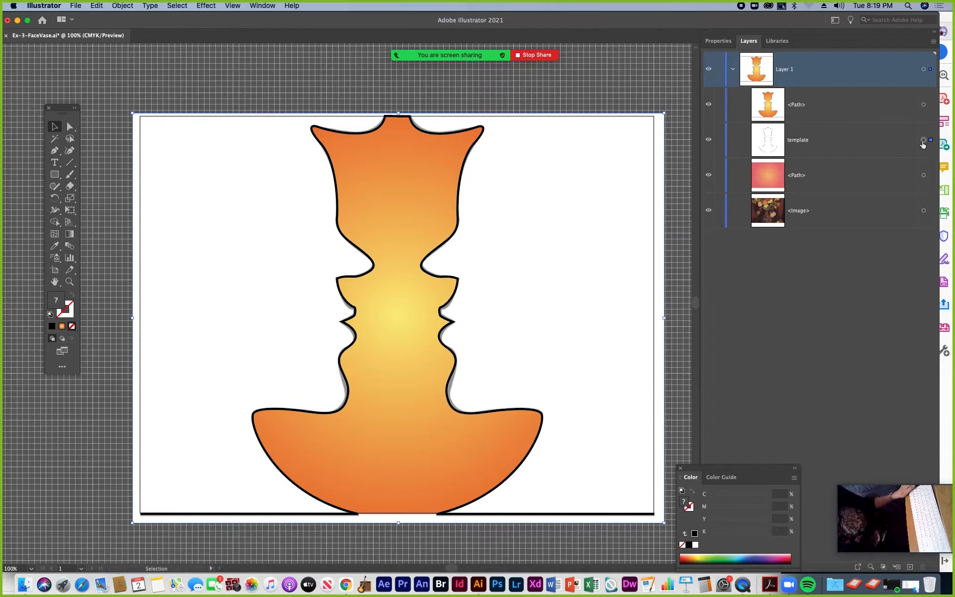
pyautogui.press('Delete')
# - Select the vase path together with the flower image and make a clipping mask from them
pyautogui.click(432, 215)
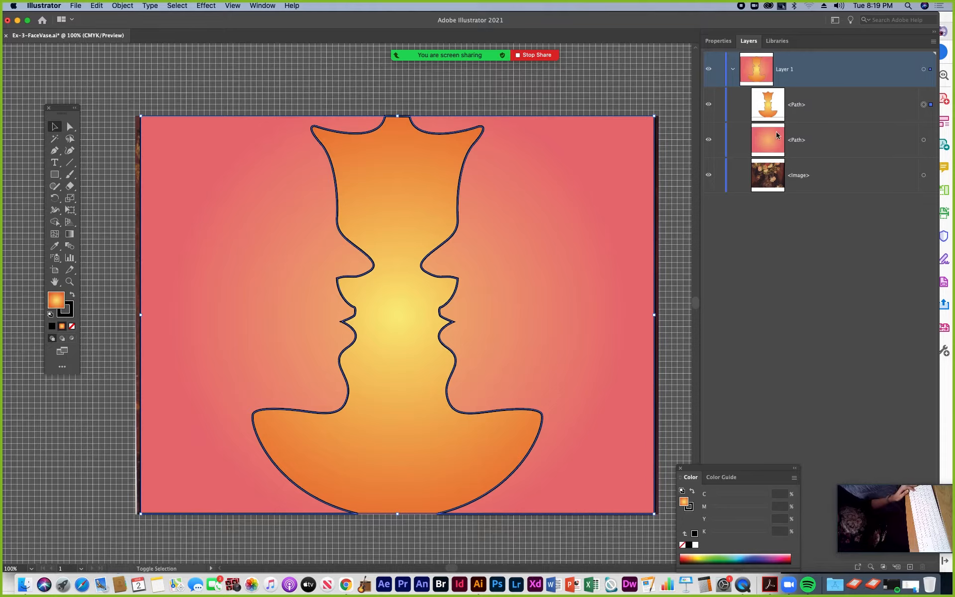
pyautogui.keyDown('shift'); pyautogui.click(923, 175); pyautogui.keyUp('shift')
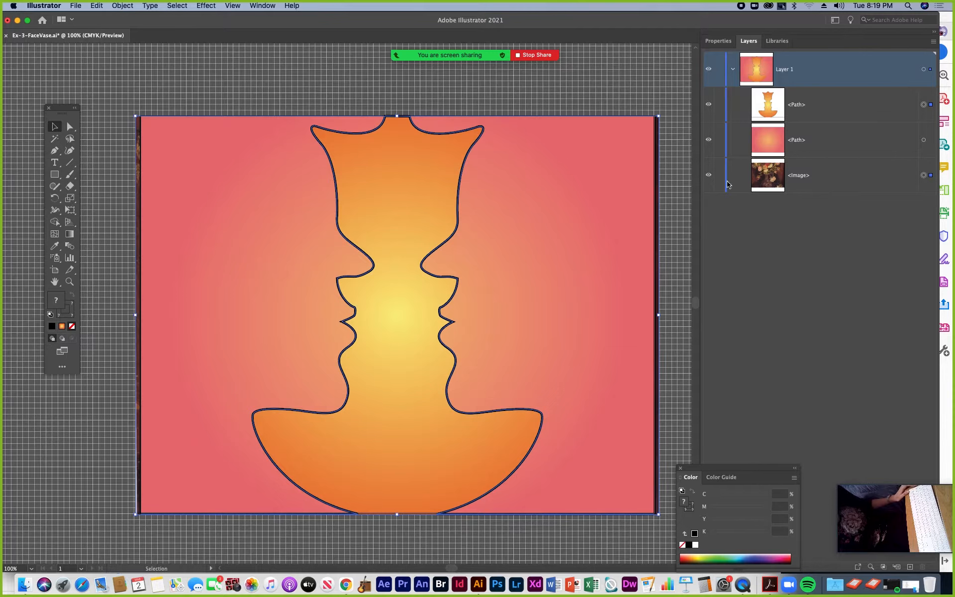
pyautogui.rightClick(518, 215)
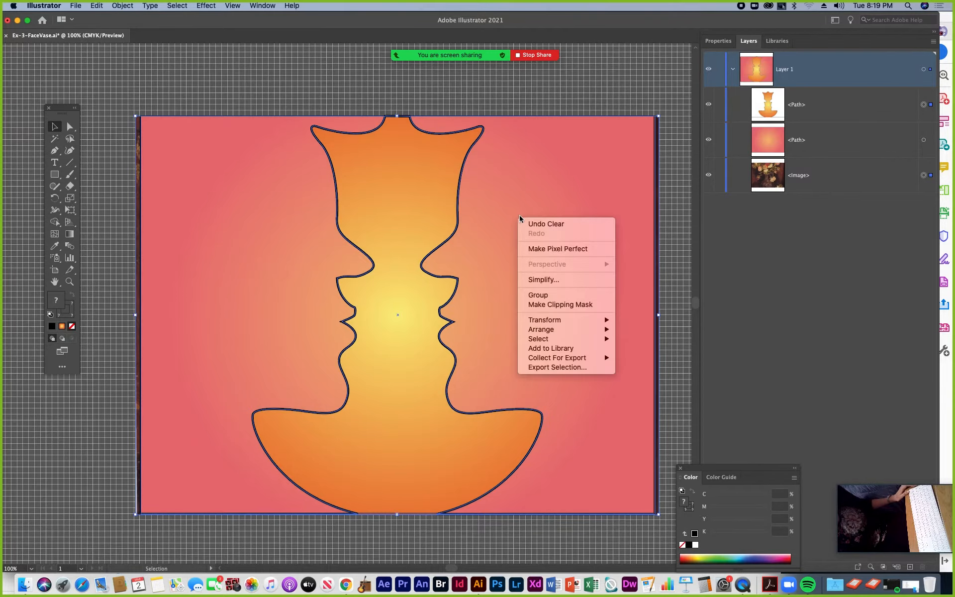
pyautogui.click(538, 304)
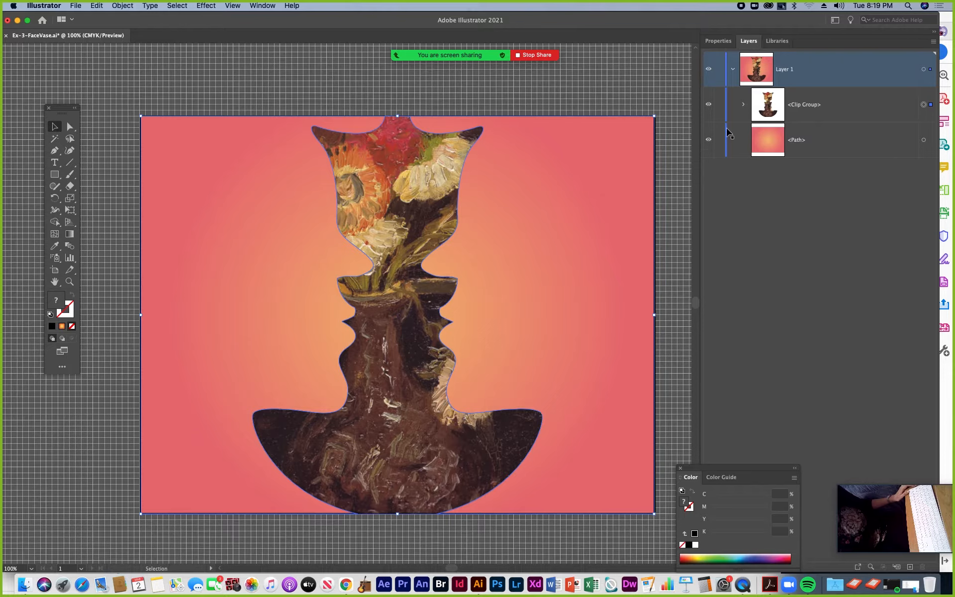
# - Expand the clip group, target only the image inside it, and adjust the image slightly within the vase shape
pyautogui.click(744, 105)
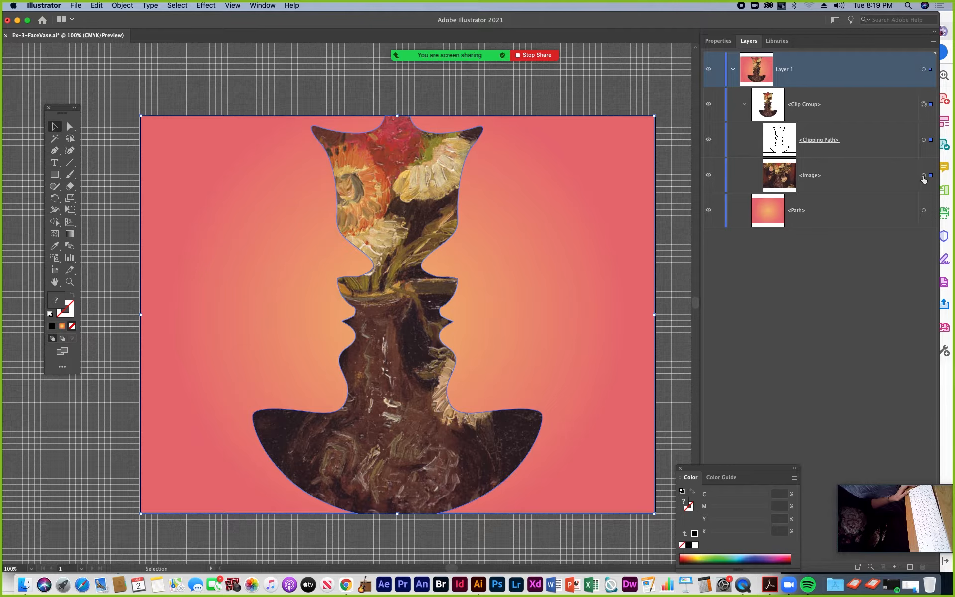
pyautogui.click(744, 106)
pyautogui.click(744, 105)
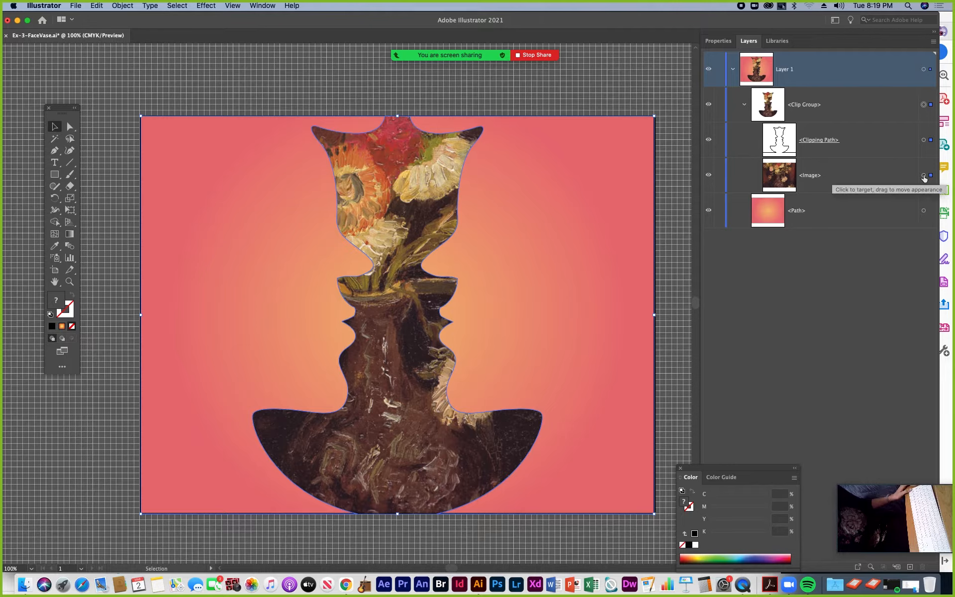
pyautogui.click(923, 175)
pyautogui.moveTo(423, 224); pyautogui.dragTo(421, 217)
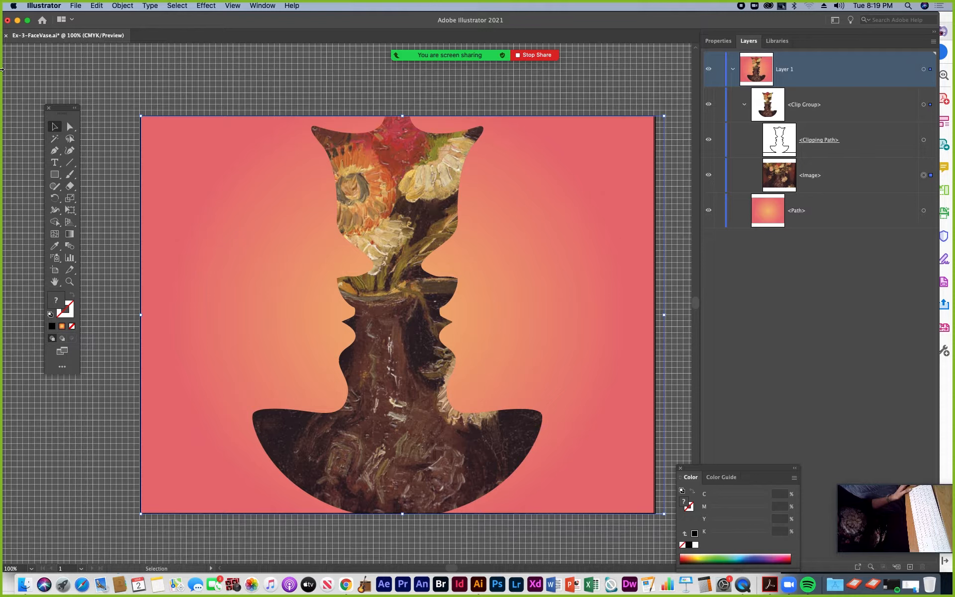
# - Prepare to save the document under a new name in the Pen Tool Finished folder, using the last name and first initial followed by -Ex3-2
pyautogui.click(76, 6)
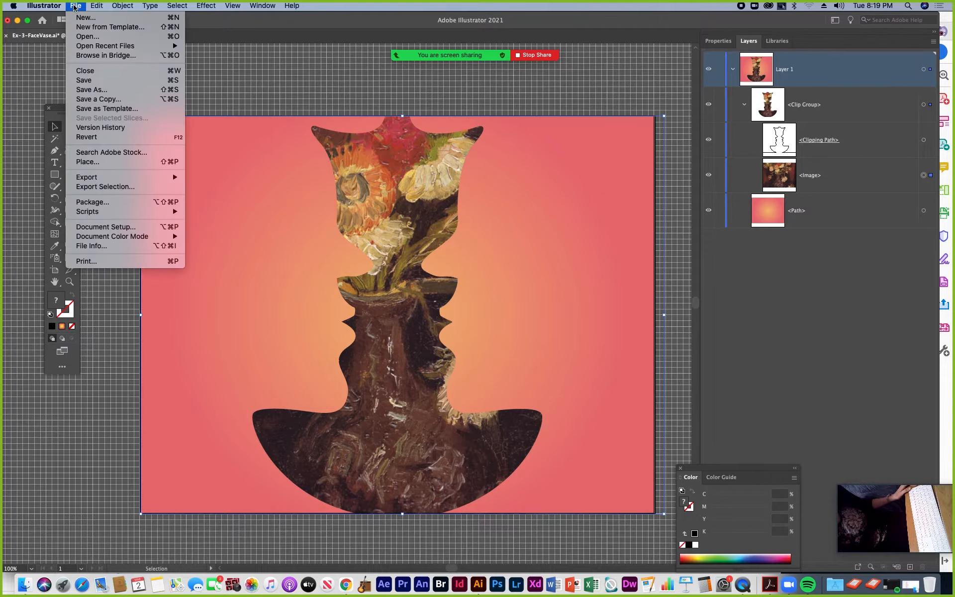
pyautogui.click(90, 91)
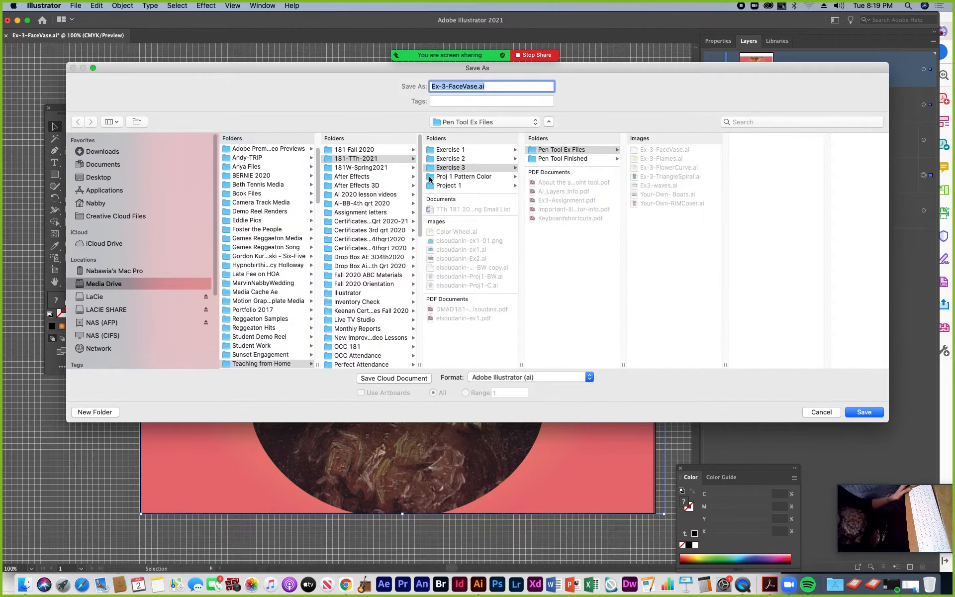
pyautogui.click(543, 160)
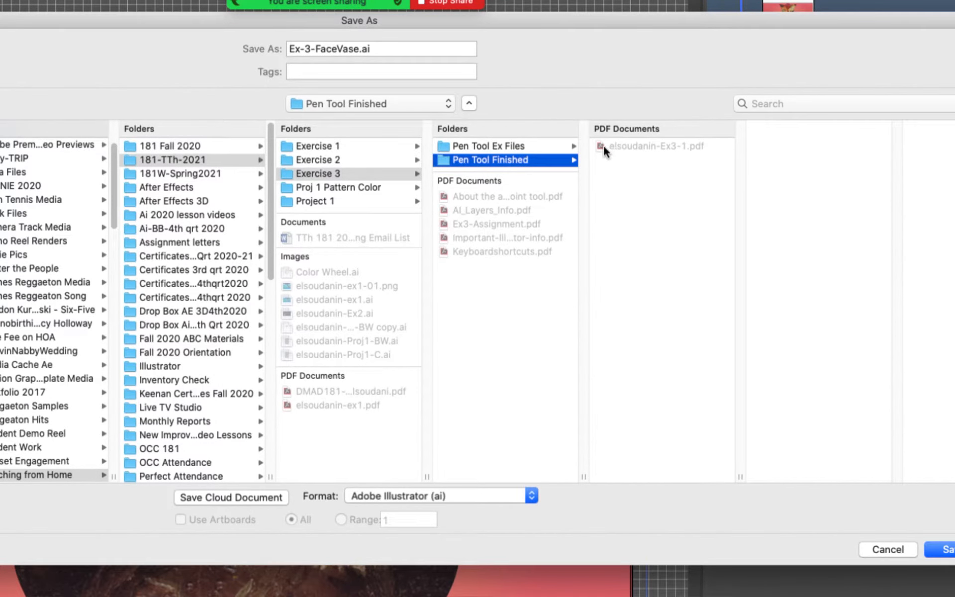
pyautogui.click(641, 146)
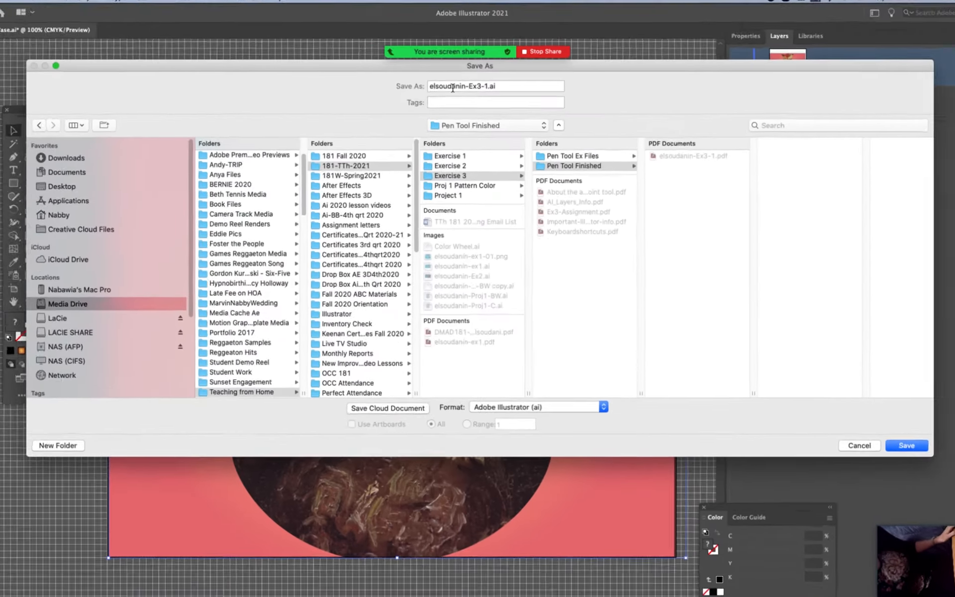
pyautogui.click(488, 88)
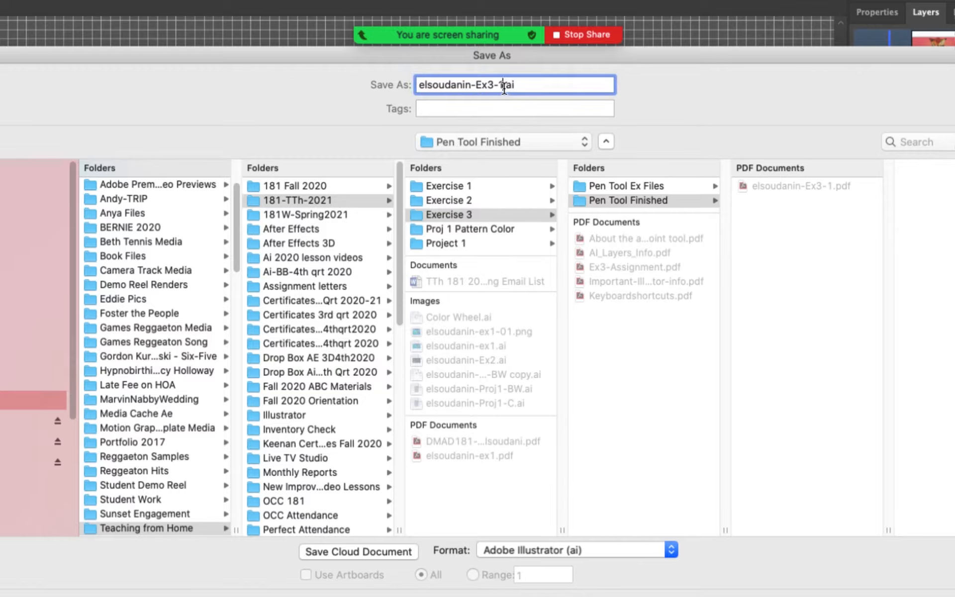
pyautogui.click(503, 87)
pyautogui.press('BackSpace')
pyautogui.write('2')
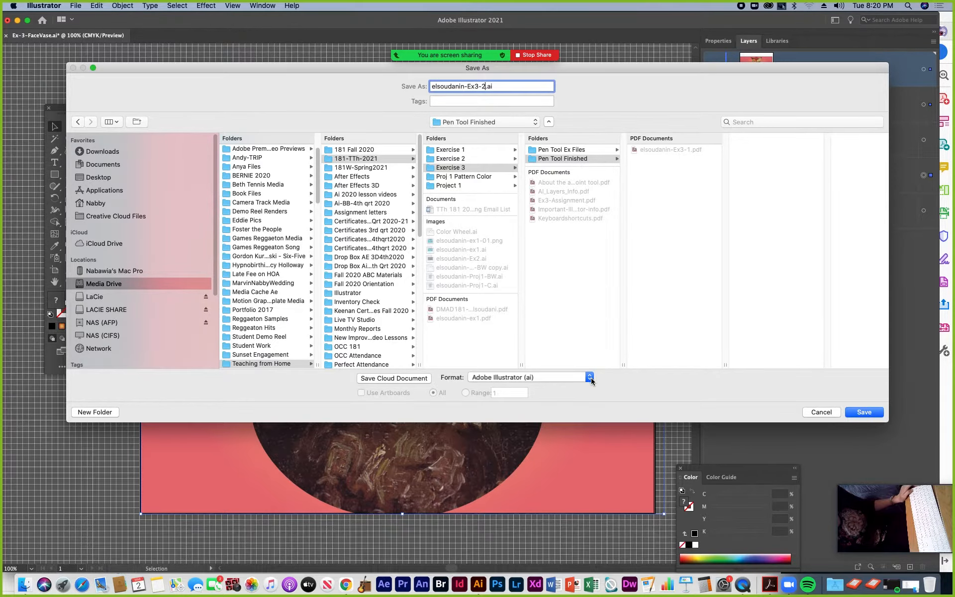
# - Choose the Adobe PDF (pdf) format and save the vase file with the default PDF settings
pyautogui.click(590, 378)
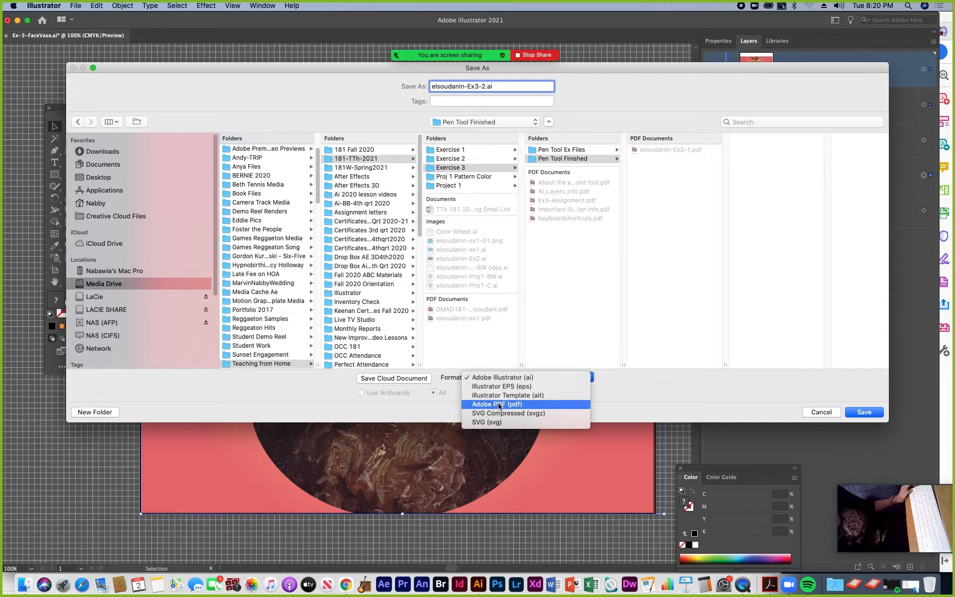
pyautogui.click(433, 403)
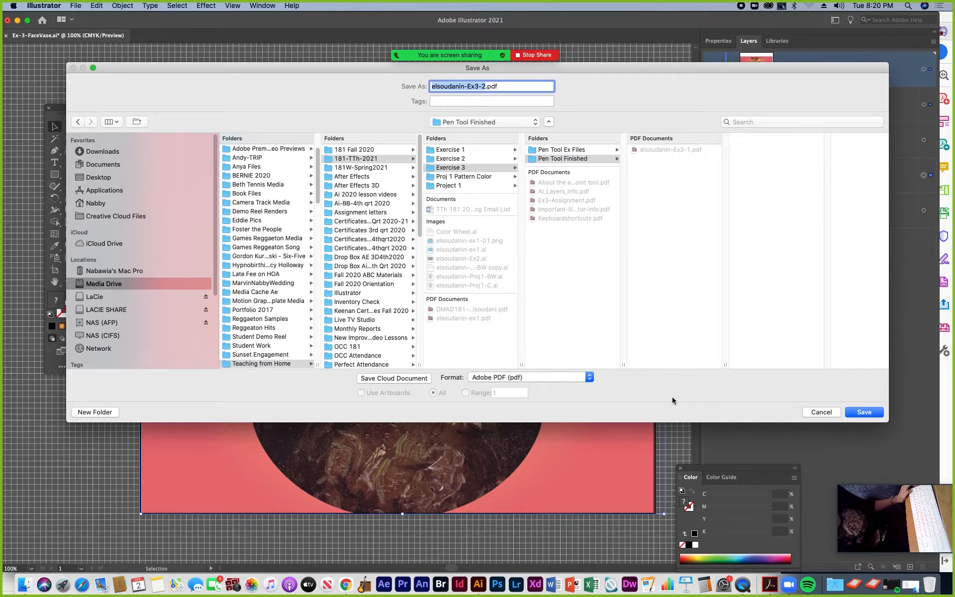
pyautogui.click(865, 412)
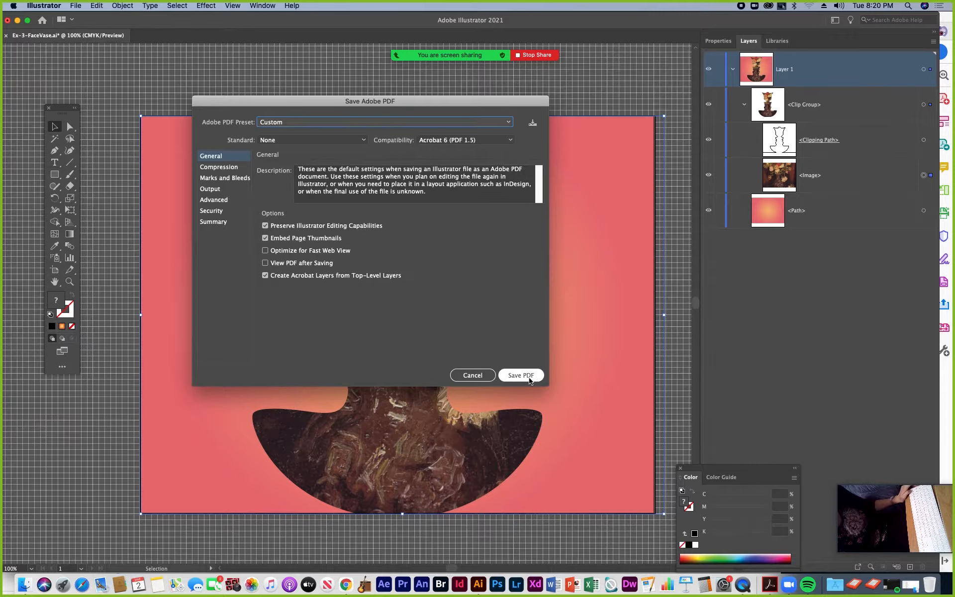
pyautogui.click(531, 378)
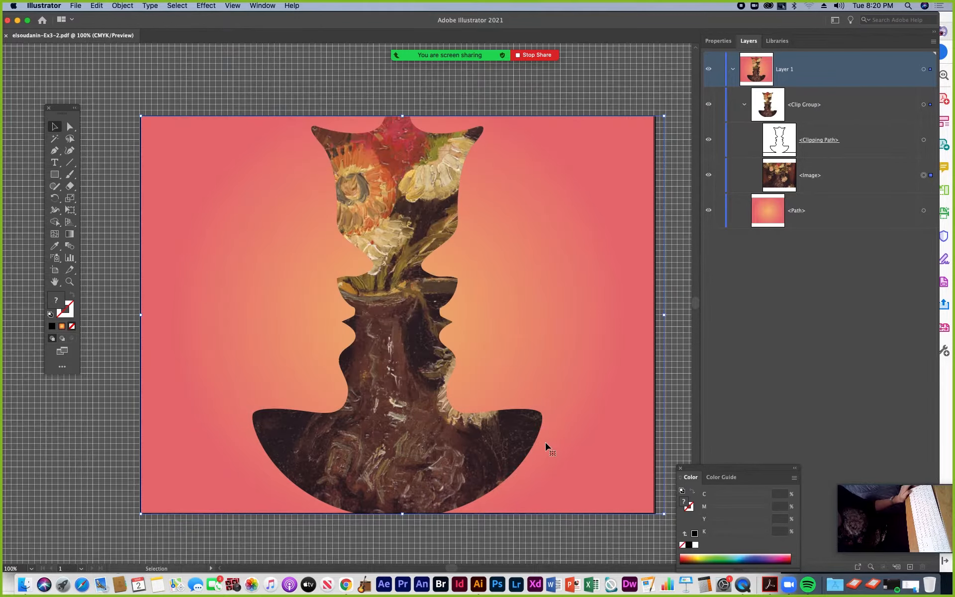
# - Close the saved vase document, switch to Finder and show the contents of the Pen Tool Ex Files folder
pyautogui.click(6, 35)
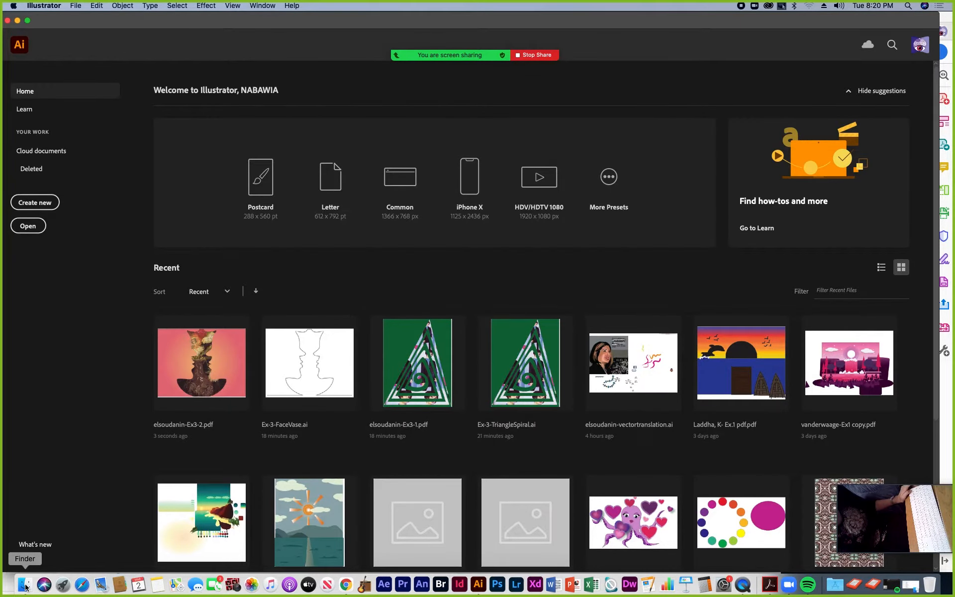
pyautogui.click(25, 586)
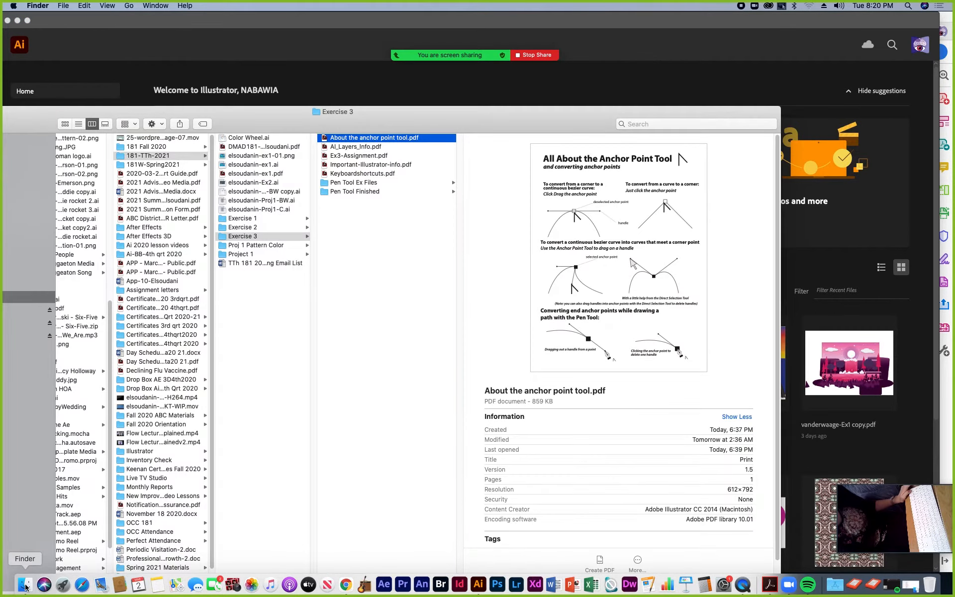
pyautogui.click(348, 184)
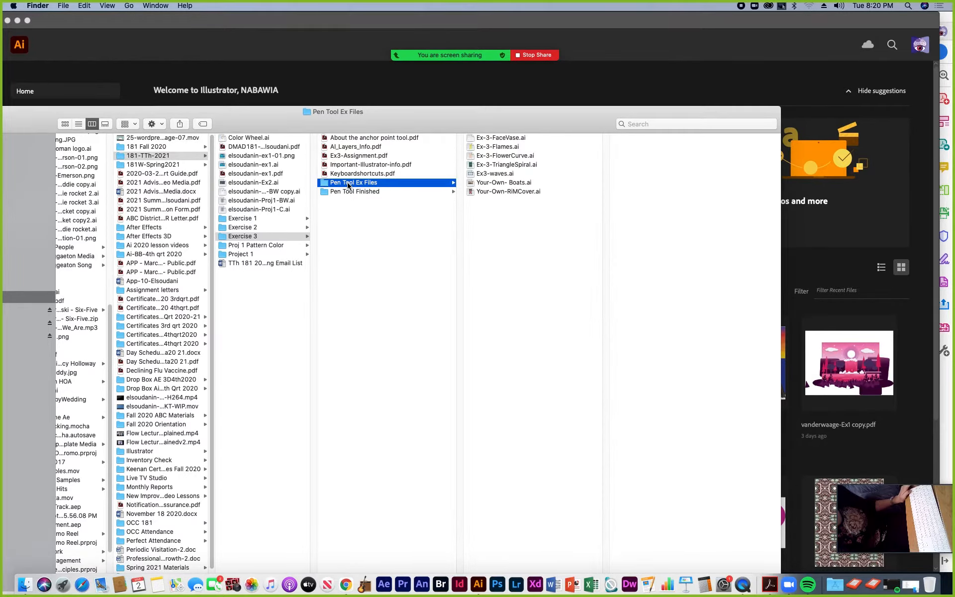
pyautogui.moveTo(450, 128); pyautogui.dragTo(493, 58)
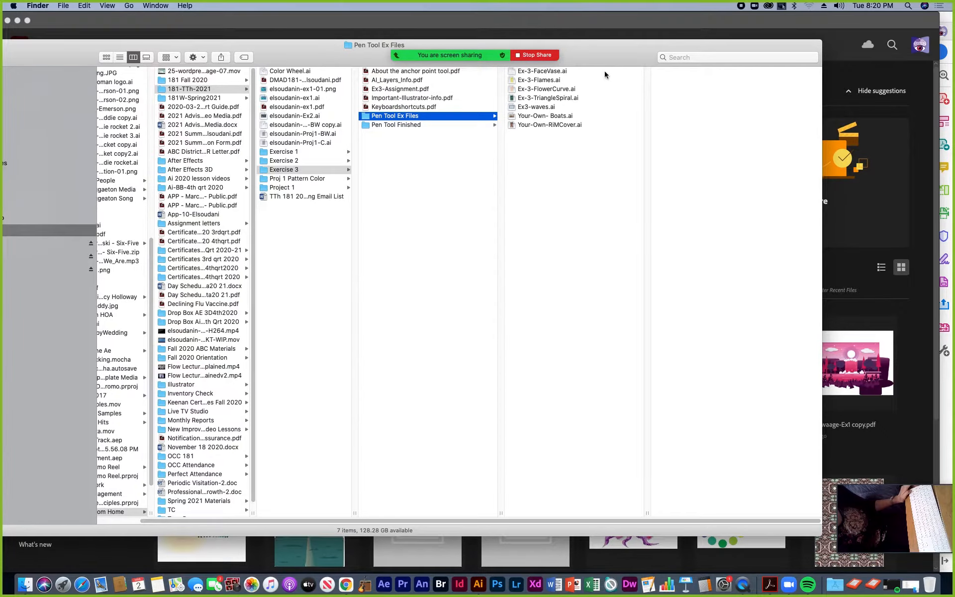
pyautogui.moveTo(609, 63); pyautogui.dragTo(618, 111)
# - Preview the exercise files Ex3-waves.ai, Ex-3-Flames.ai, Ex-3-FlowerCurve.ai and Ex-3-TriangleSpiral.ai
pyautogui.click(547, 154)
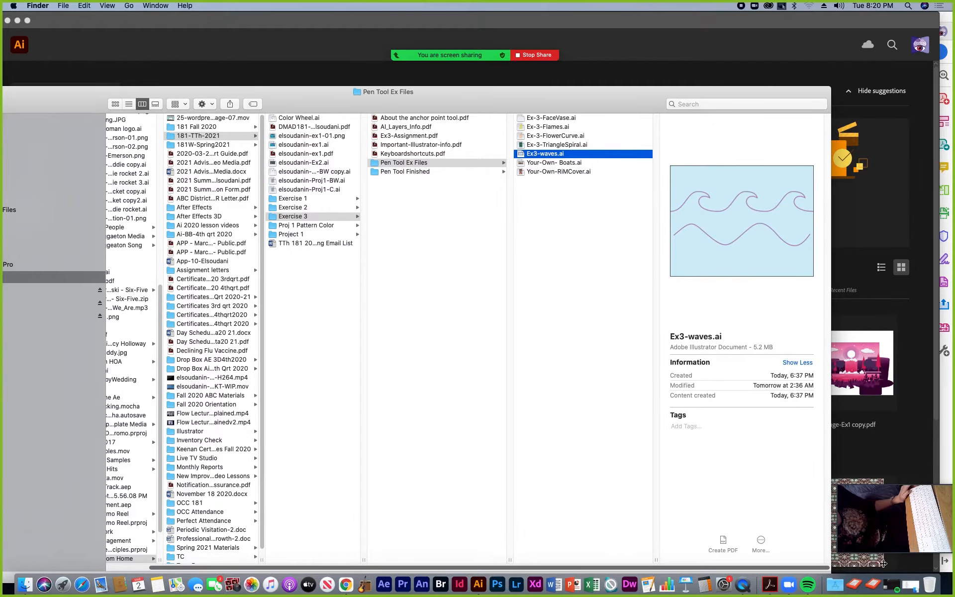
pyautogui.moveTo(633, 89); pyautogui.dragTo(592, 64)
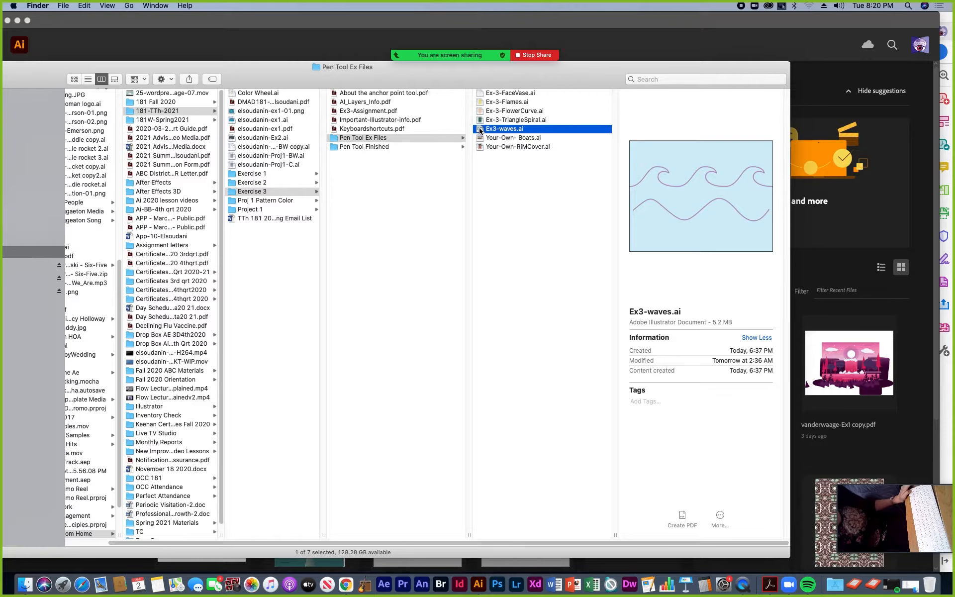
pyautogui.click(487, 103)
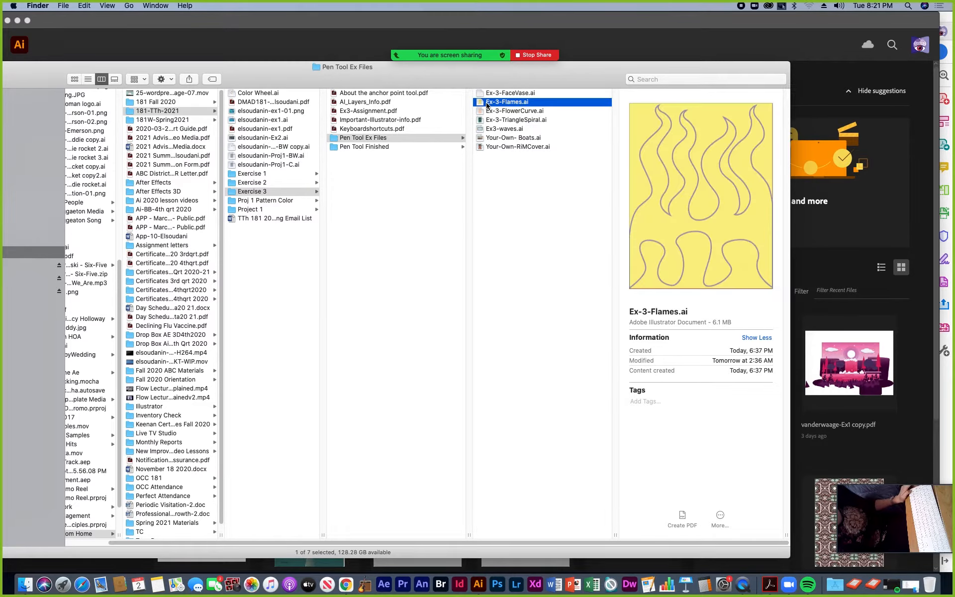
pyautogui.click(488, 112)
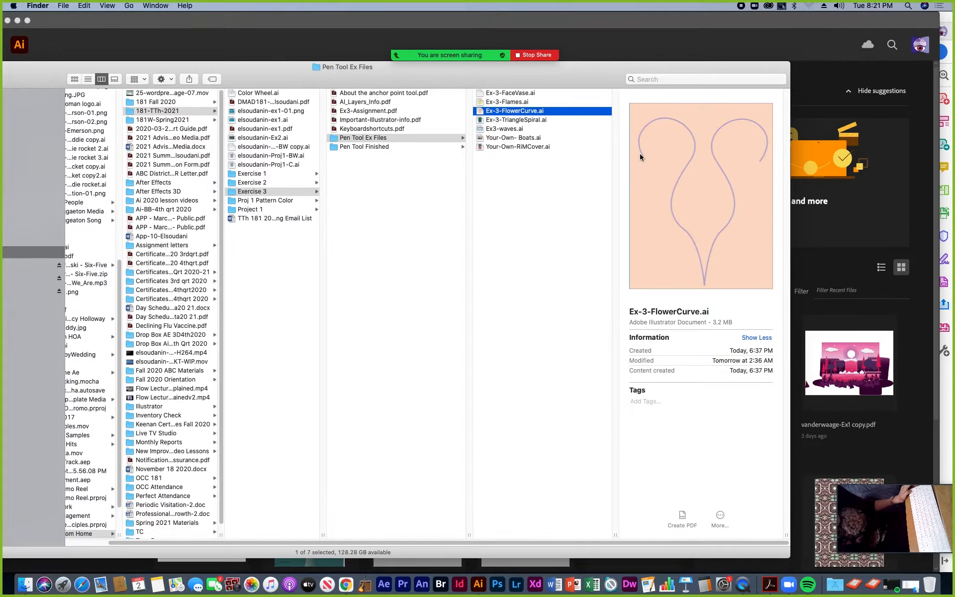
pyautogui.click(513, 121)
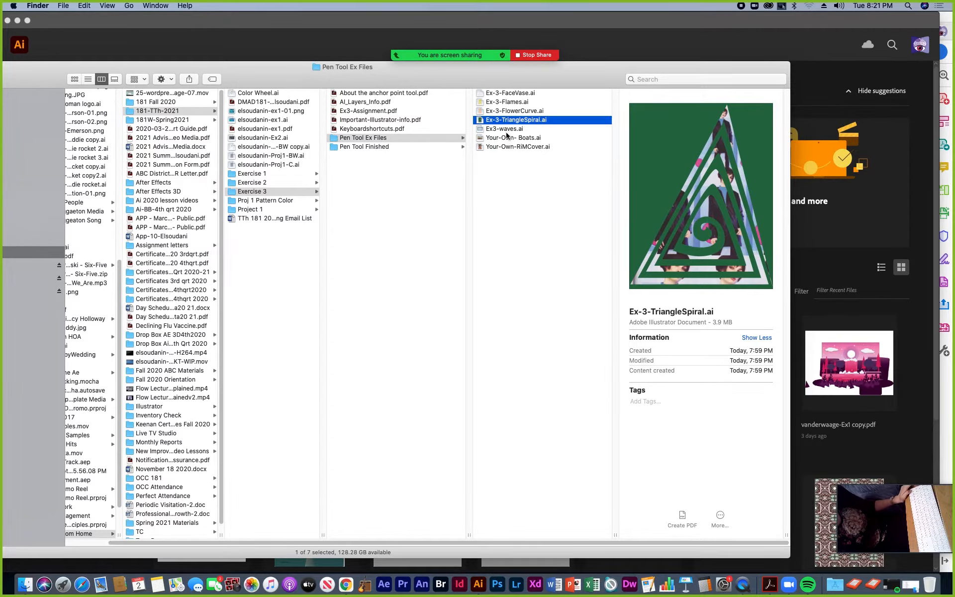
pyautogui.click(507, 130)
pyautogui.moveTo(564, 82)
pyautogui.mouseDown()
pyautogui.moveTo(619, 57)
pyautogui.moveTo(630, 73)
pyautogui.moveTo(694, 85)
pyautogui.moveTo(650, 88)
pyautogui.moveTo(619, 72)
pyautogui.moveTo(582, 84)
pyautogui.mouseUp()
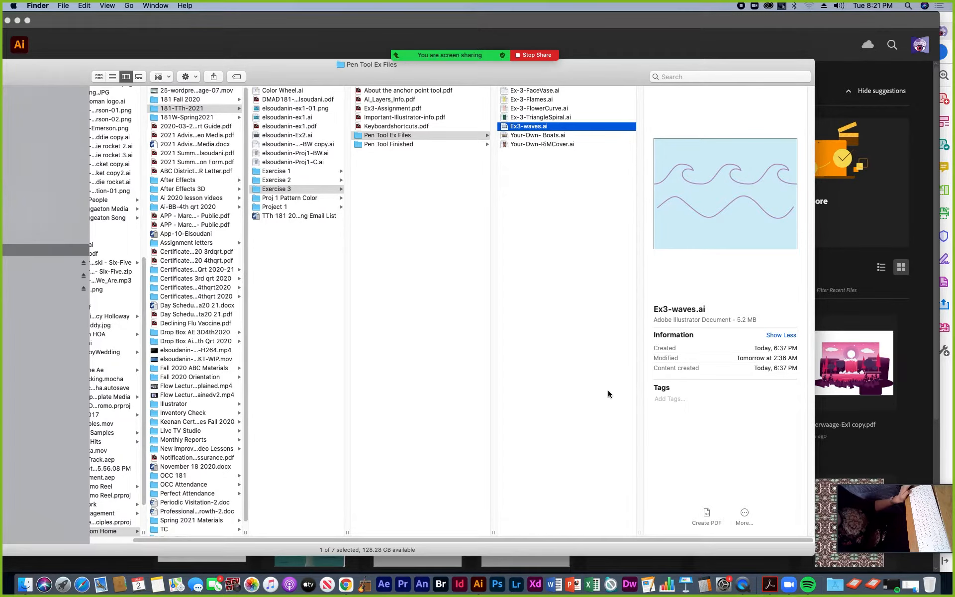
# - Open Ex3-waves.ai in Illustrator and enlarge the view of the wave template
pyautogui.doubleClick(506, 129)
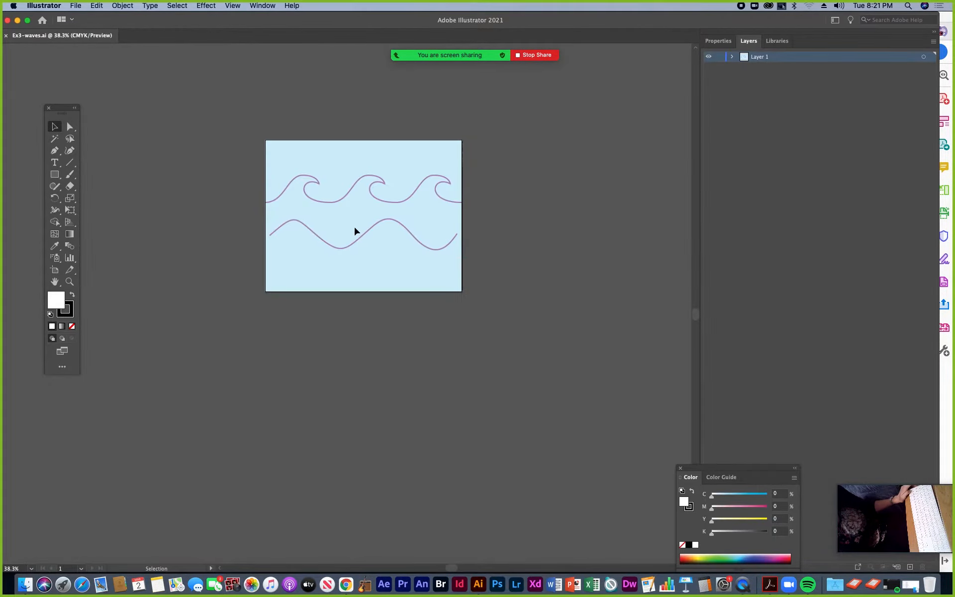
pyautogui.click(70, 281)
pyautogui.click(365, 224)
pyautogui.click(427, 323)
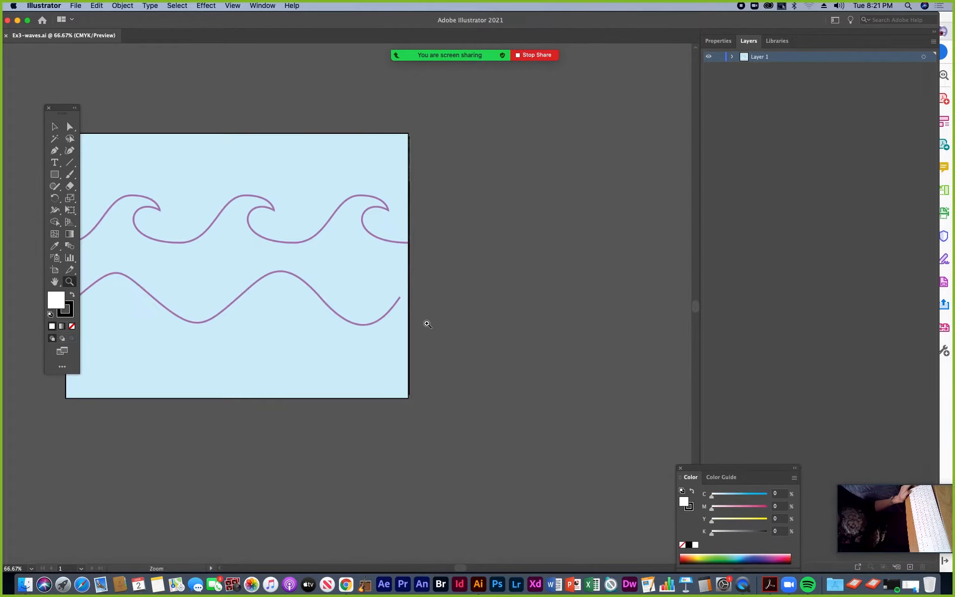
pyautogui.click(236, 274)
pyautogui.moveTo(297, 304); pyautogui.dragTo(354, 305)
# - Switch to Acrobat and read Ex3-Assignment.pdf through to the instructions for Ex 3 Waves
pyautogui.click(776, 580)
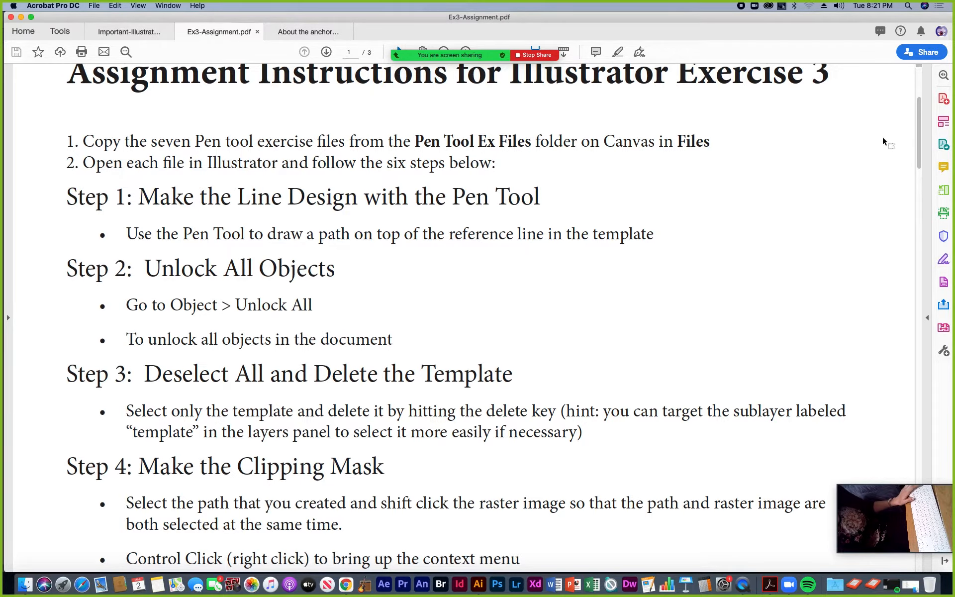
pyautogui.moveTo(919, 130); pyautogui.dragTo(891, 242)
pyautogui.scroll(-10, 891, 238)
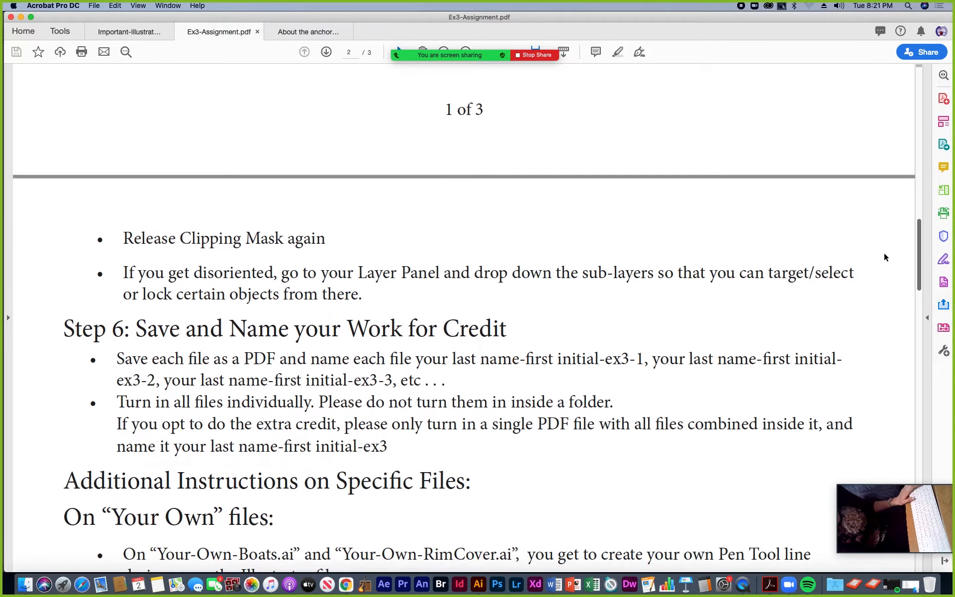
pyautogui.scroll(-3, 871, 298)
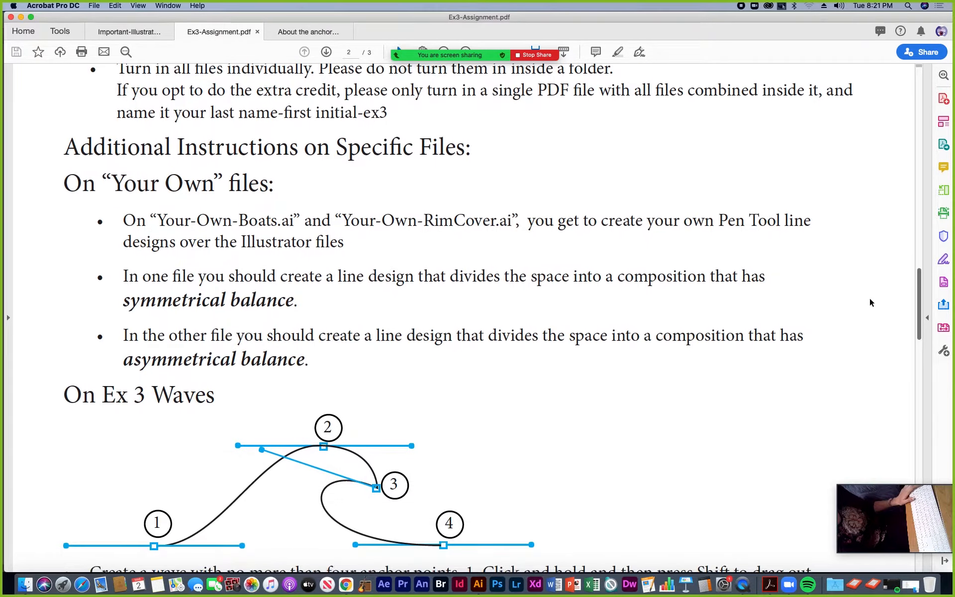
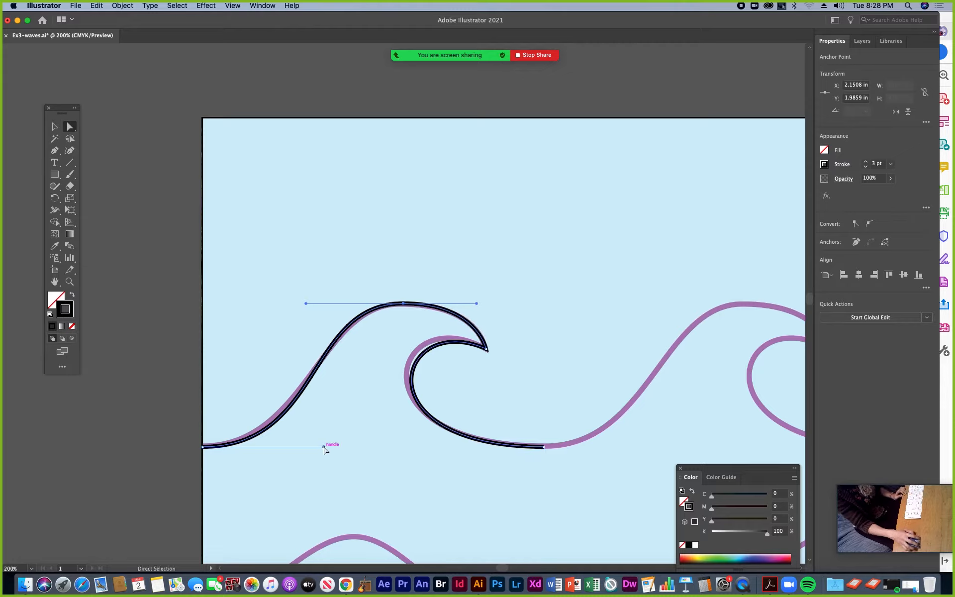
# - Adjust the direction handles at the traced wave's start and pointed tip so the path follows the first wave of the template
pyautogui.moveTo(324, 447)
pyautogui.mouseDown()
pyautogui.moveTo(300, 448)
pyautogui.moveTo(314, 447)
pyautogui.mouseUp()
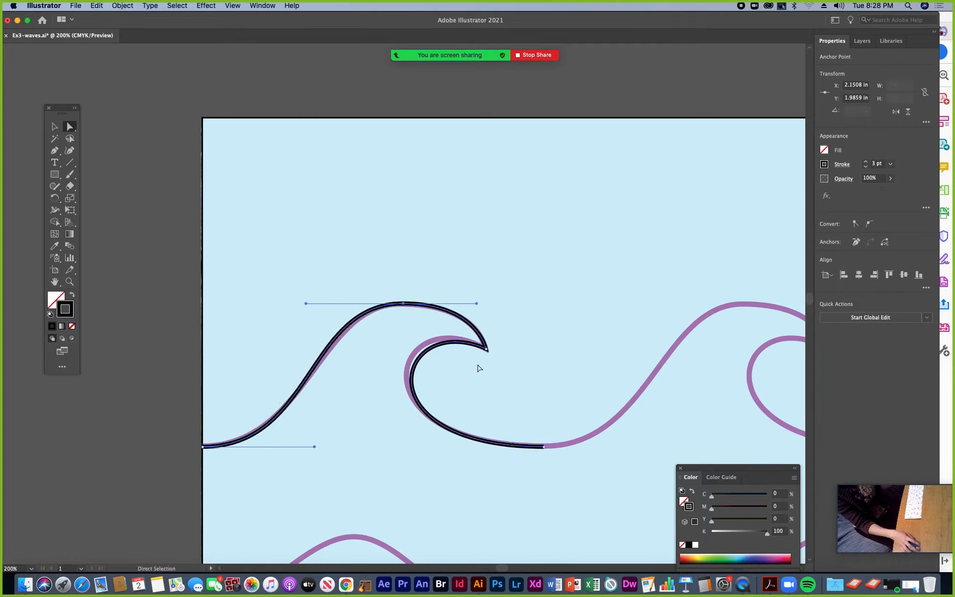
pyautogui.click(487, 350)
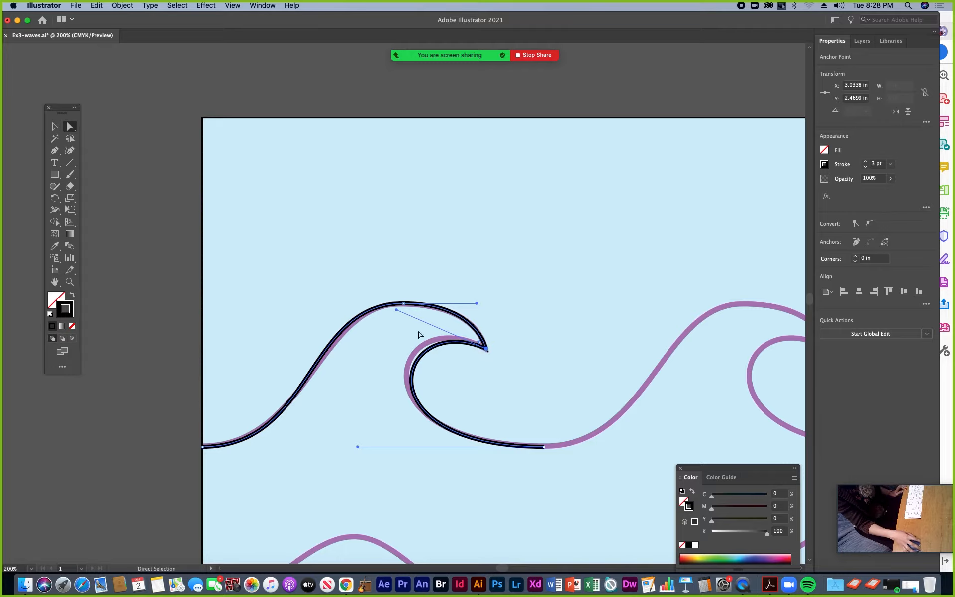
pyautogui.moveTo(397, 310)
pyautogui.mouseDown()
pyautogui.moveTo(387, 306)
pyautogui.moveTo(387, 316)
pyautogui.moveTo(386, 304)
pyautogui.mouseUp()
pyautogui.press('shift')
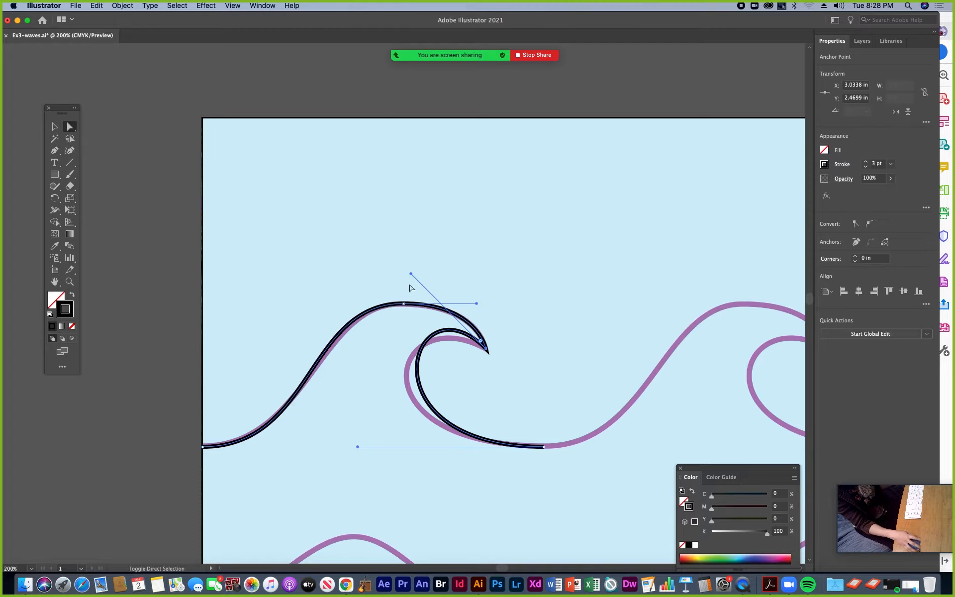
pyautogui.moveTo(411, 274); pyautogui.dragTo(387, 297)
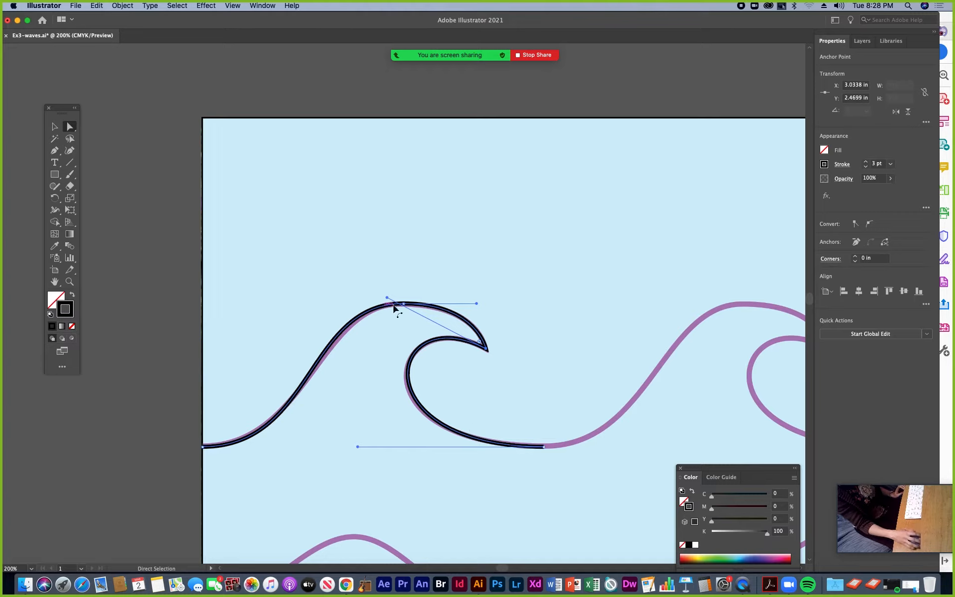
pyautogui.press('v')
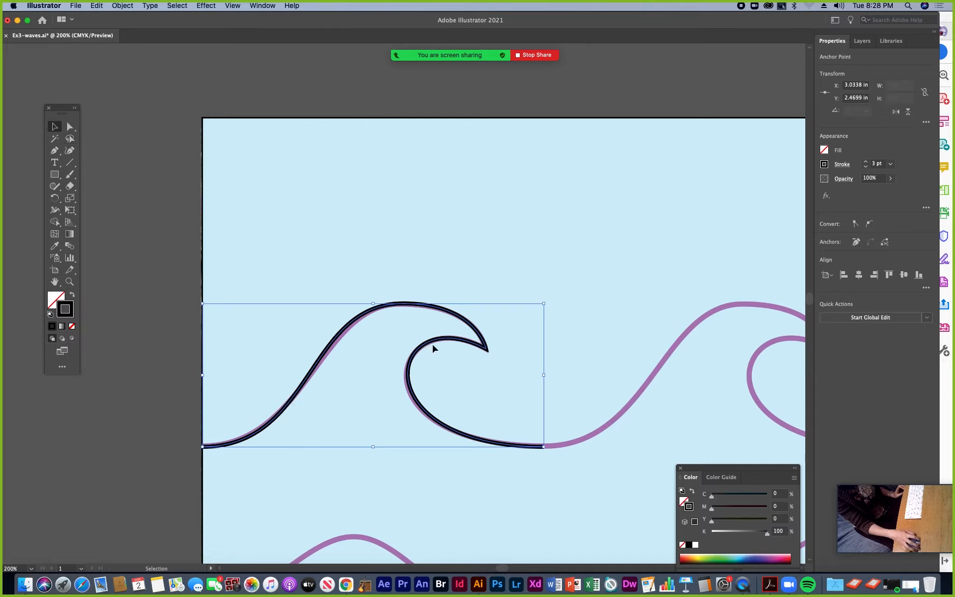
pyautogui.press('super+minus')
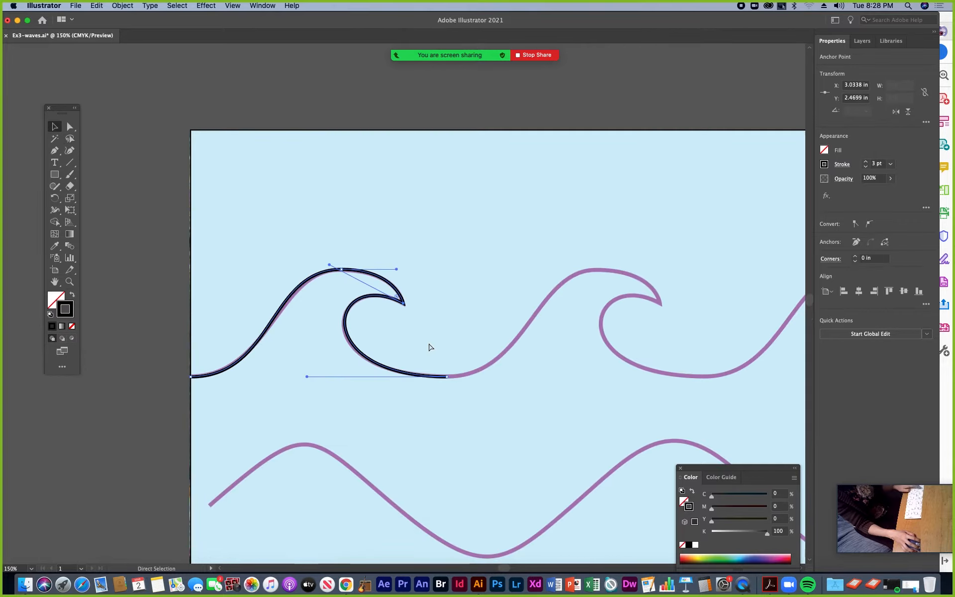
# - Select the traced first wave and enlarge the Layers panel rows using a custom row size
pyautogui.moveTo(506, 353); pyautogui.dragTo(413, 326)
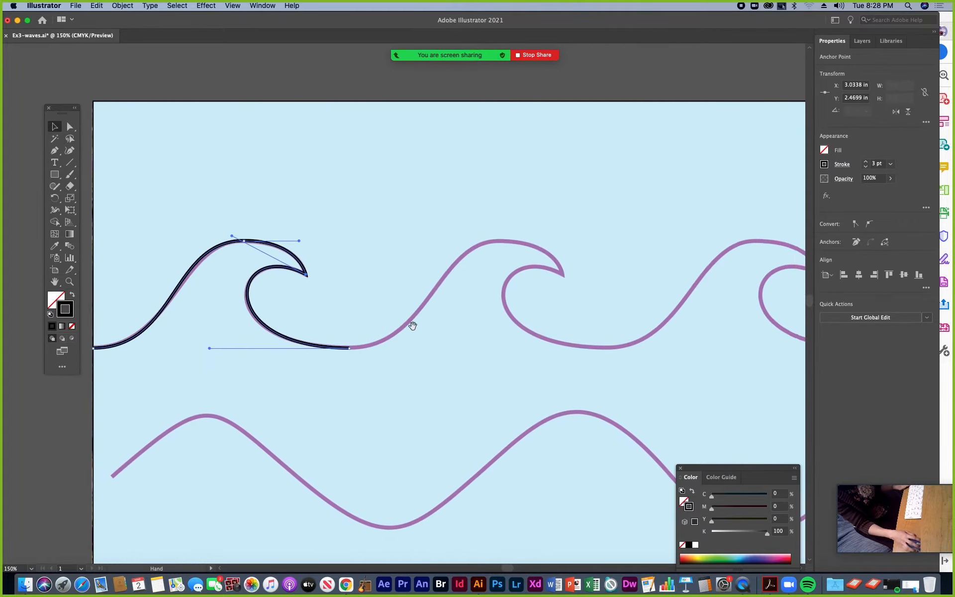
pyautogui.click(212, 249)
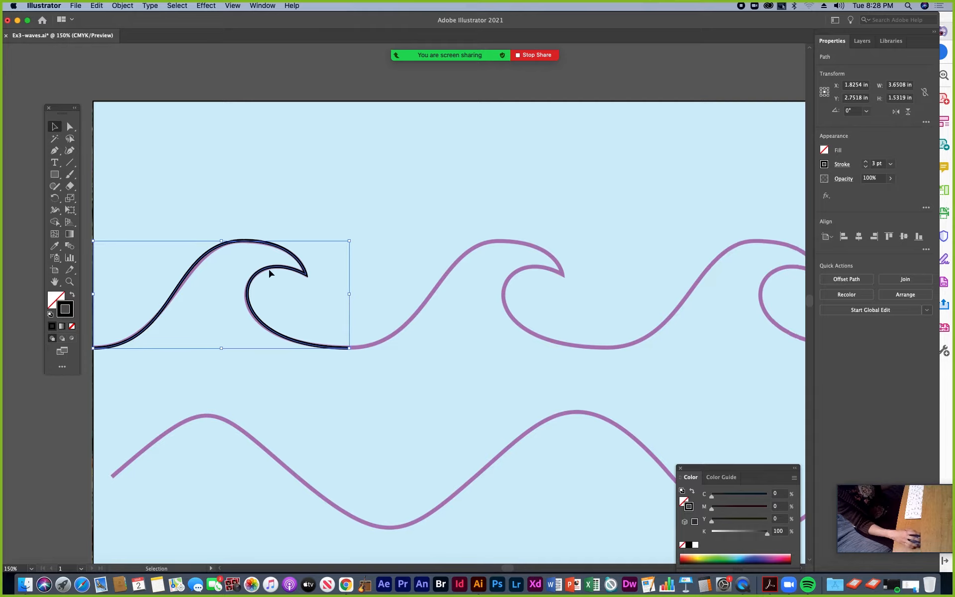
pyautogui.click(862, 41)
pyautogui.click(934, 42)
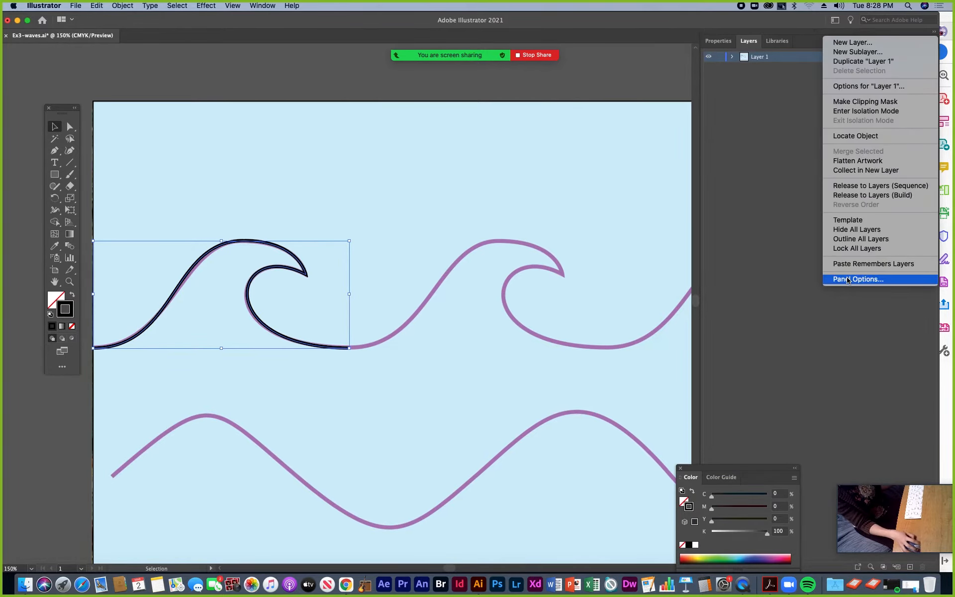
pyautogui.click(865, 280)
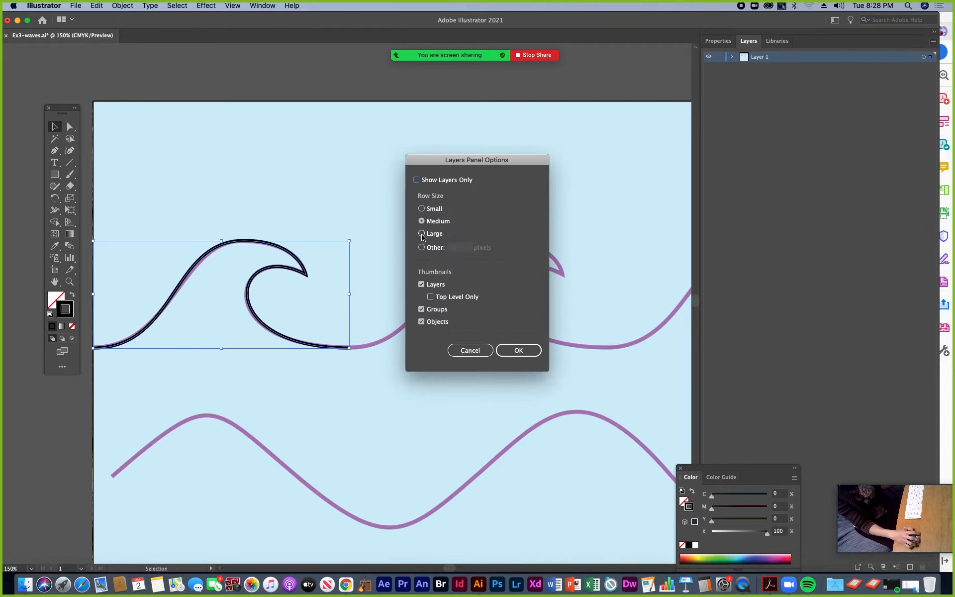
pyautogui.click(421, 248)
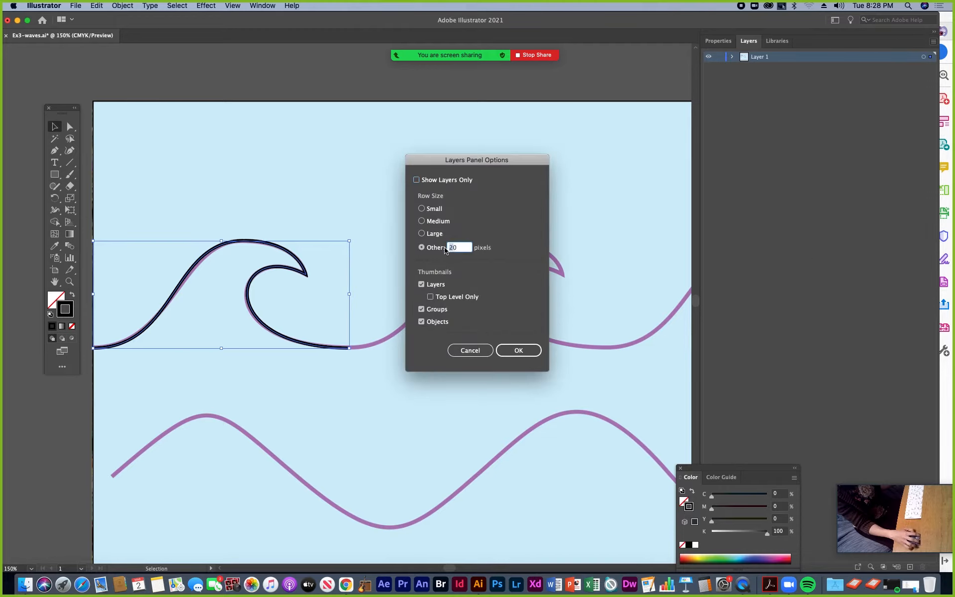
pyautogui.write('7')
pyautogui.click(520, 350)
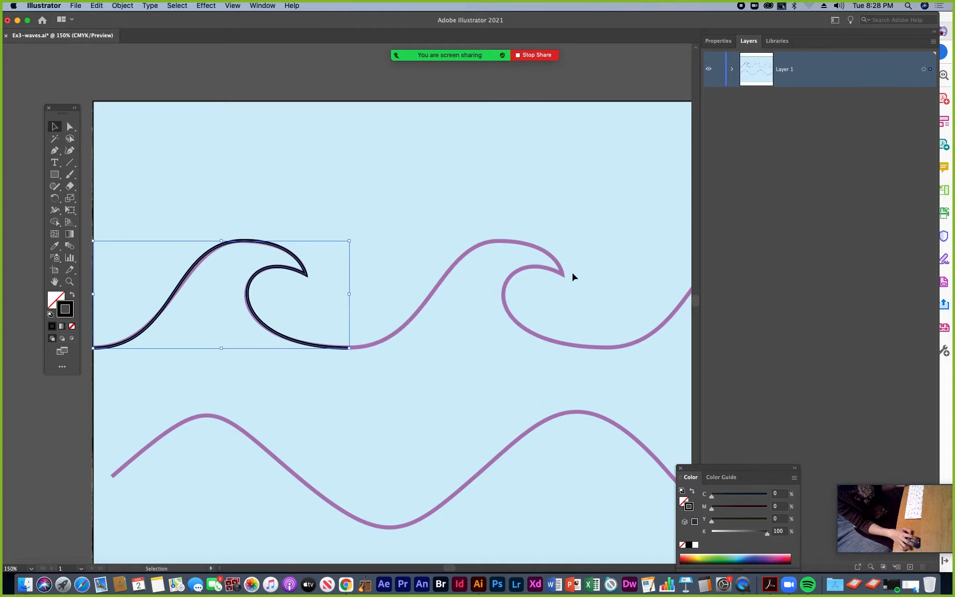
# - Expand Layer 1 and duplicate the traced wave twice so copies cover the second and third waves of the template
pyautogui.click(732, 69)
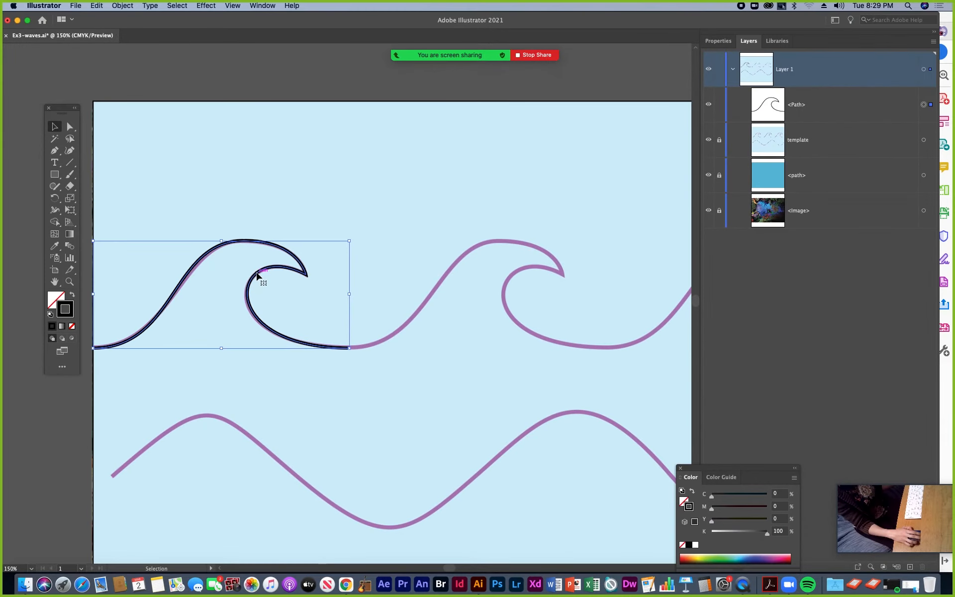
pyautogui.moveTo(257, 275); pyautogui.dragTo(516, 276)
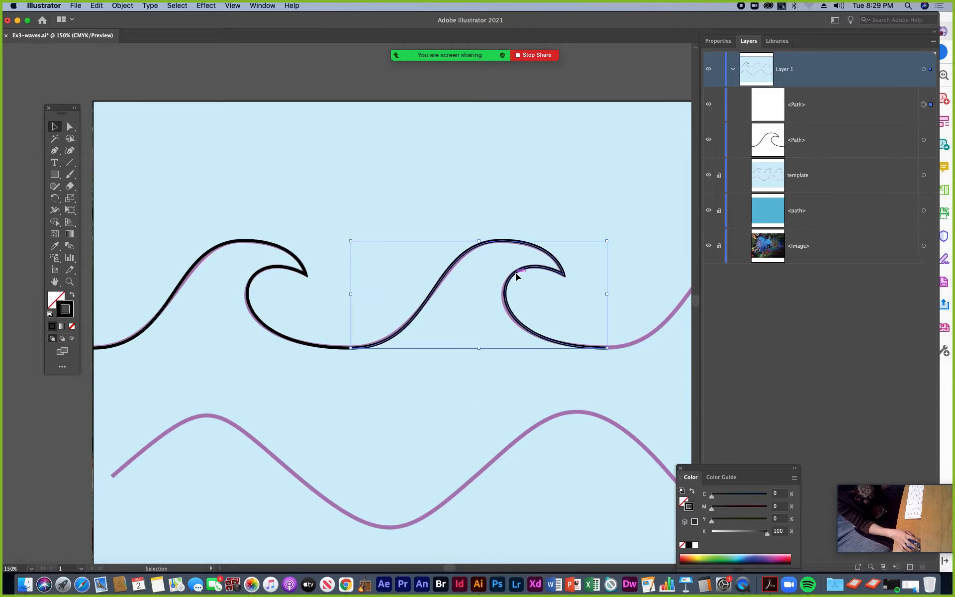
pyautogui.moveTo(599, 285); pyautogui.dragTo(325, 298)
pyautogui.moveTo(254, 285); pyautogui.dragTo(507, 283)
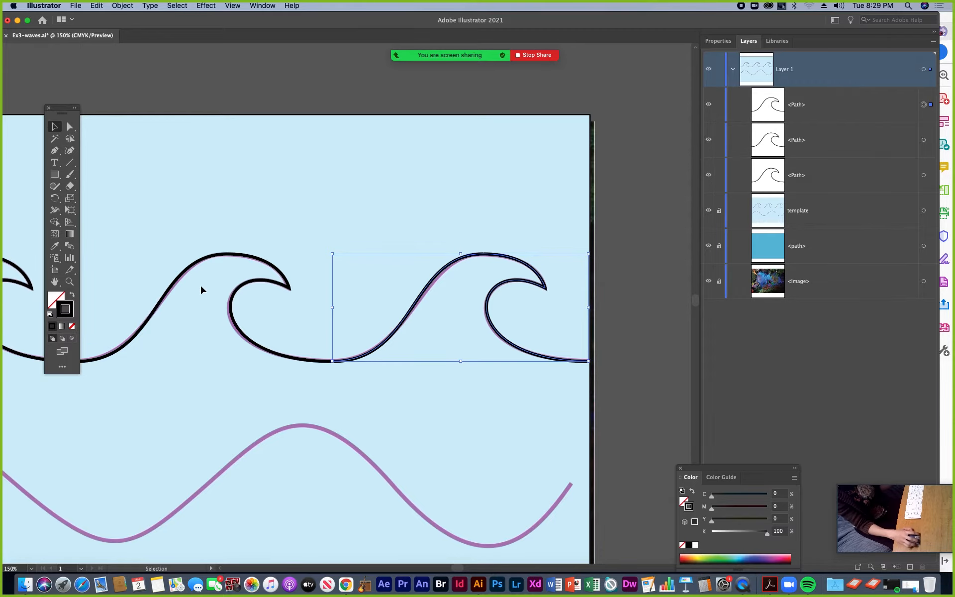
pyautogui.press('super+minus')
pyautogui.moveTo(186, 281); pyautogui.dragTo(390, 276)
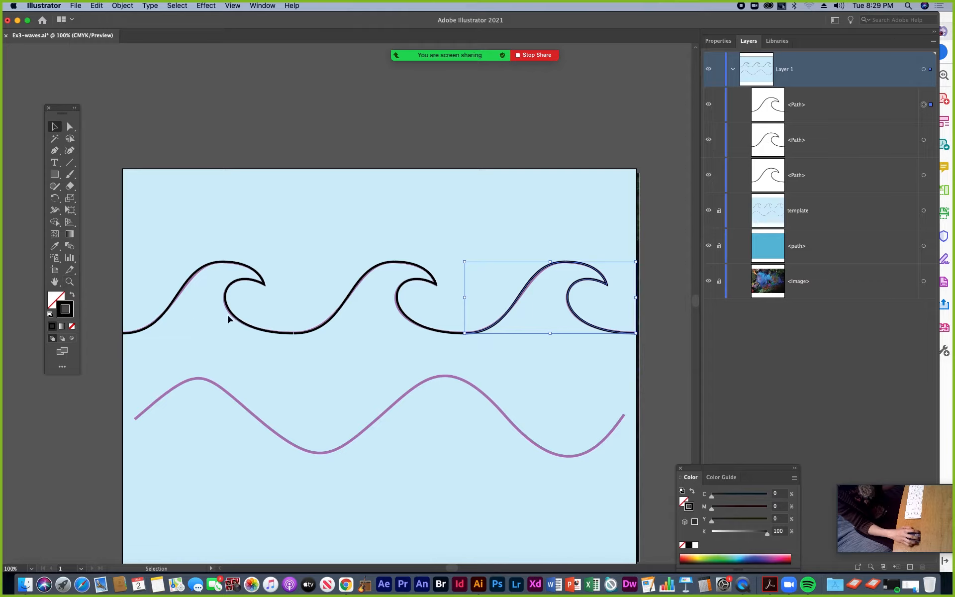
# - Try to connect the end of the first wave to the start of the second wave with the Pen tool
pyautogui.click(70, 281)
pyautogui.click(306, 325)
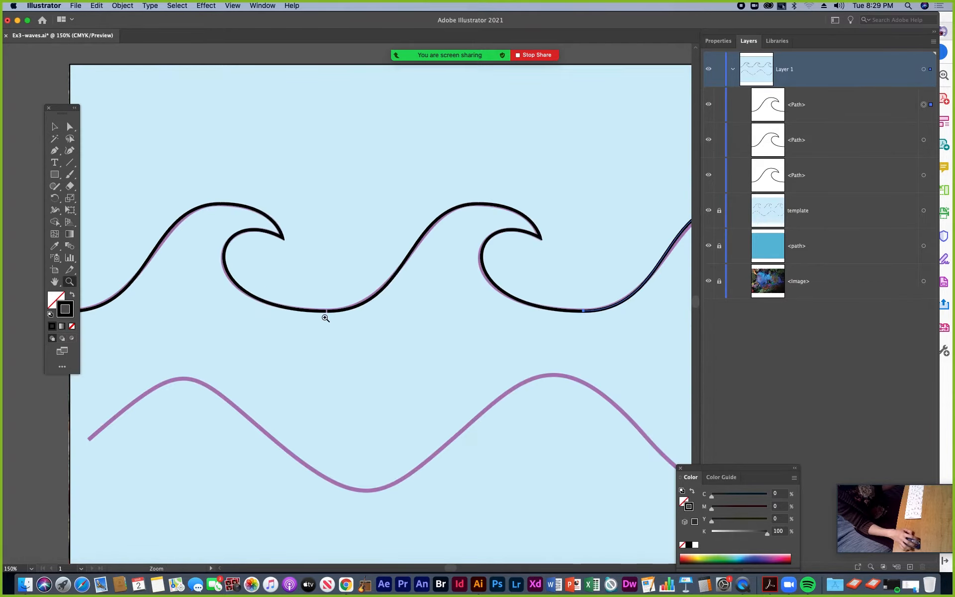
pyautogui.click(337, 313)
pyautogui.click(337, 313)
pyautogui.click(348, 288)
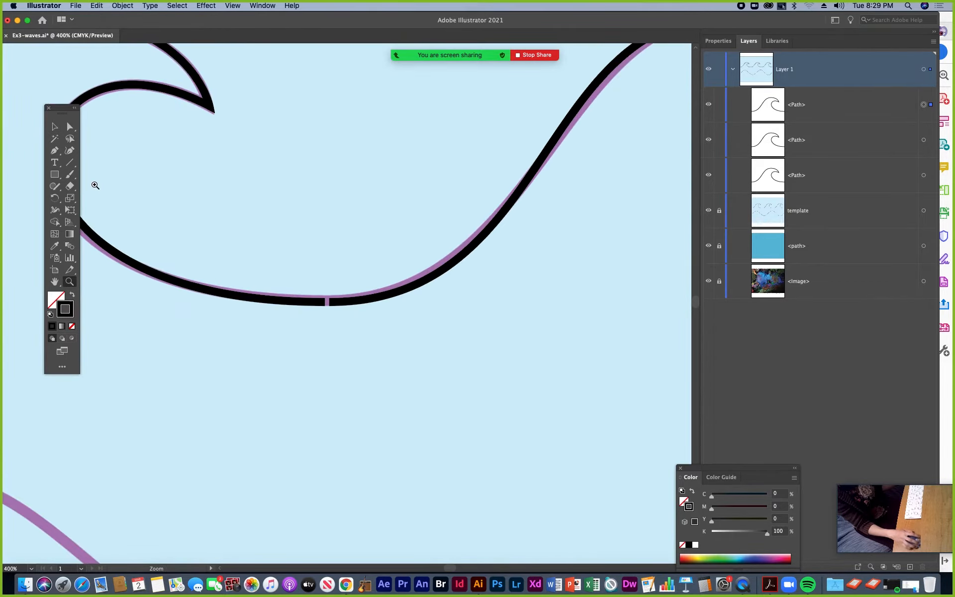
pyautogui.click(55, 151)
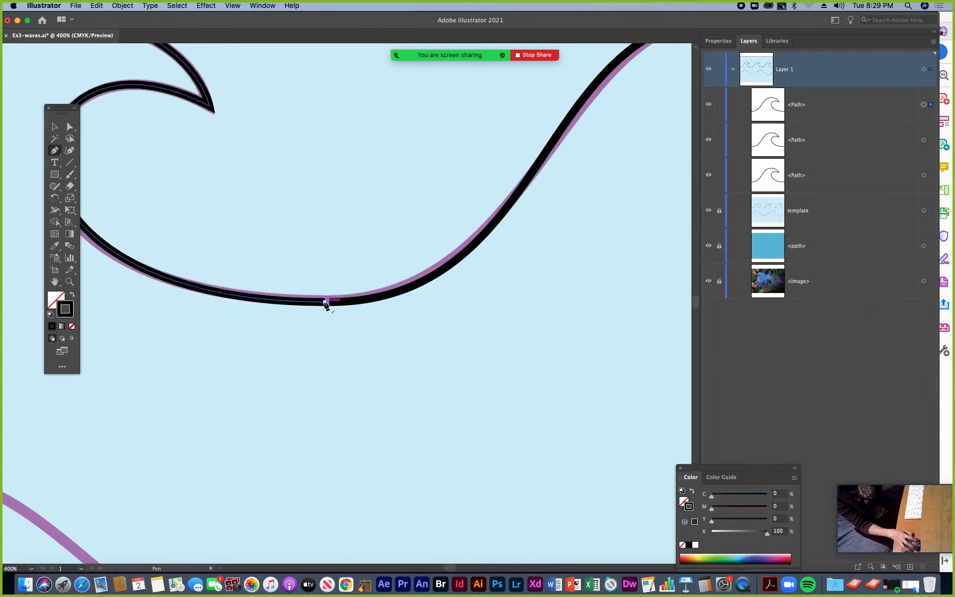
pyautogui.click(326, 302)
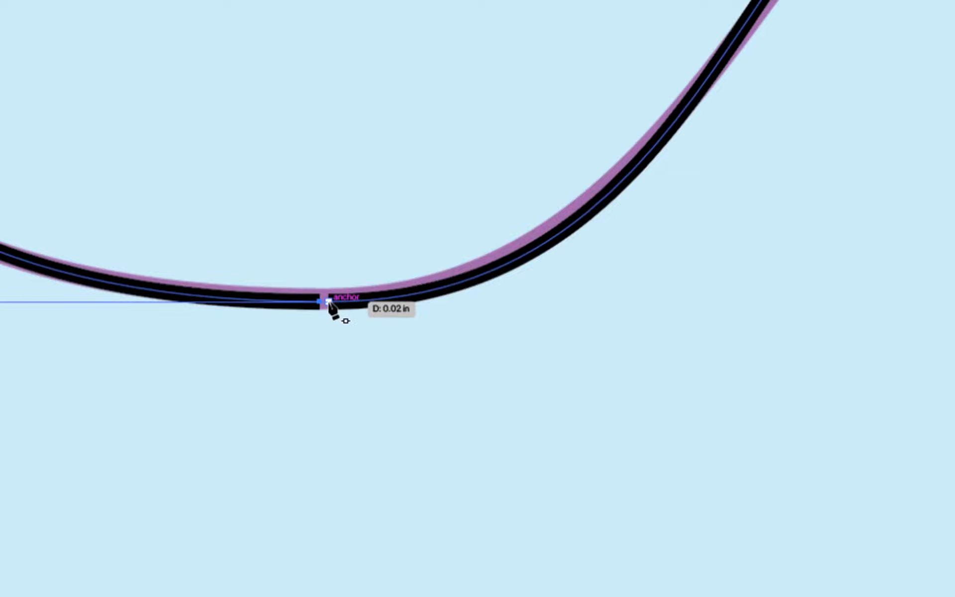
pyautogui.click(328, 302)
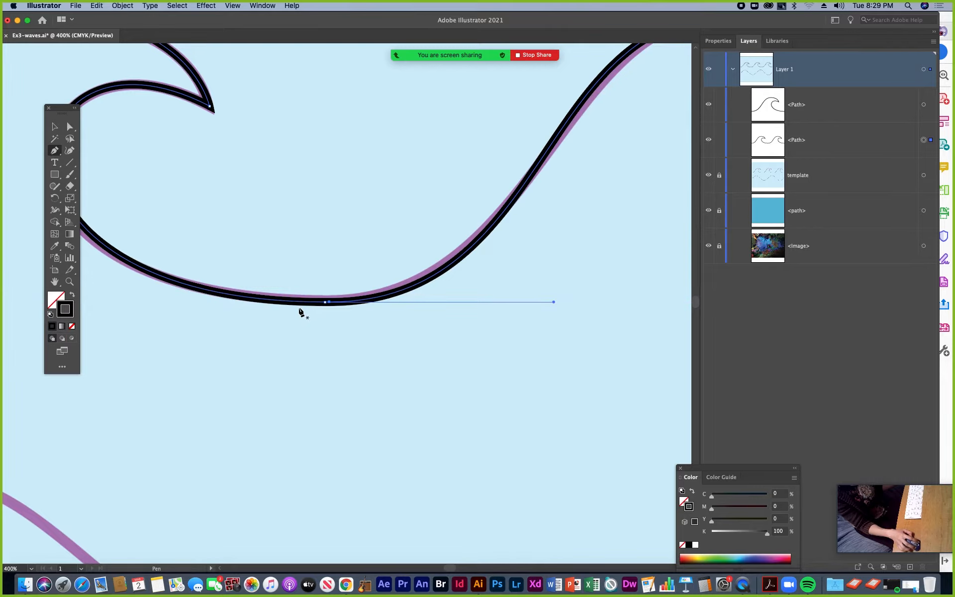
pyautogui.press('super+z')
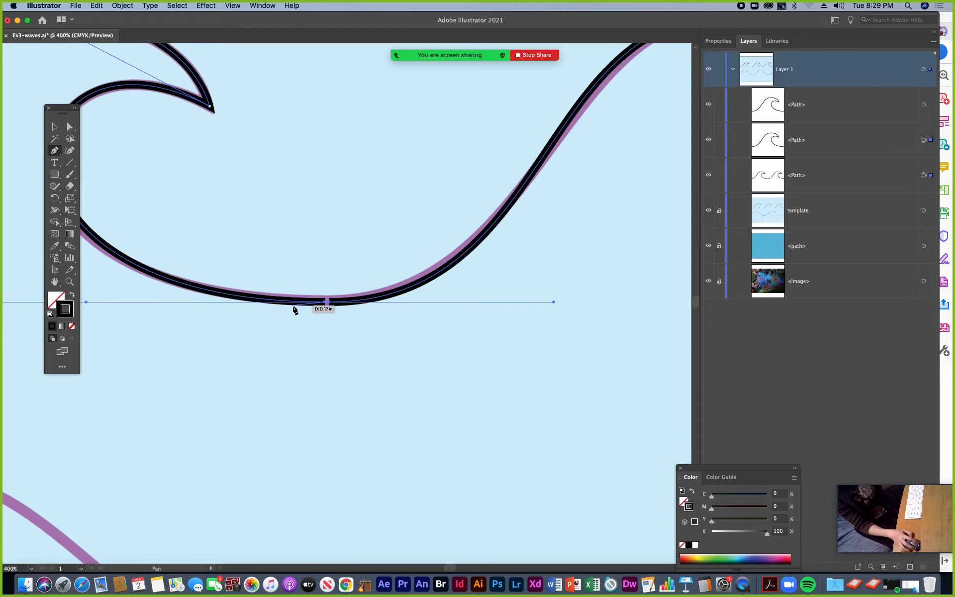
# - Try to select the two facing endpoints at the gap between the first and second waves individually
pyautogui.press('a')
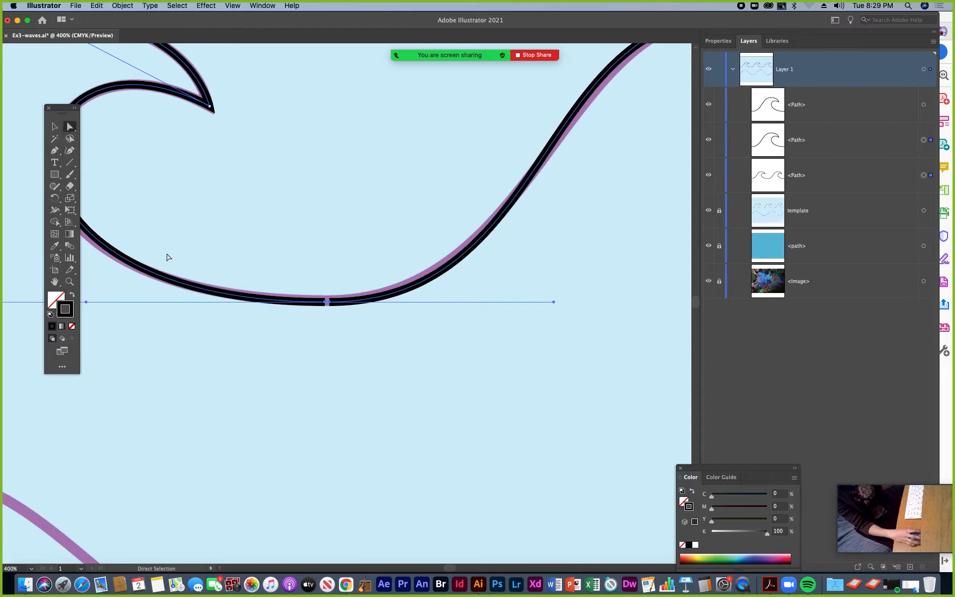
pyautogui.click(324, 303)
pyautogui.click(330, 302)
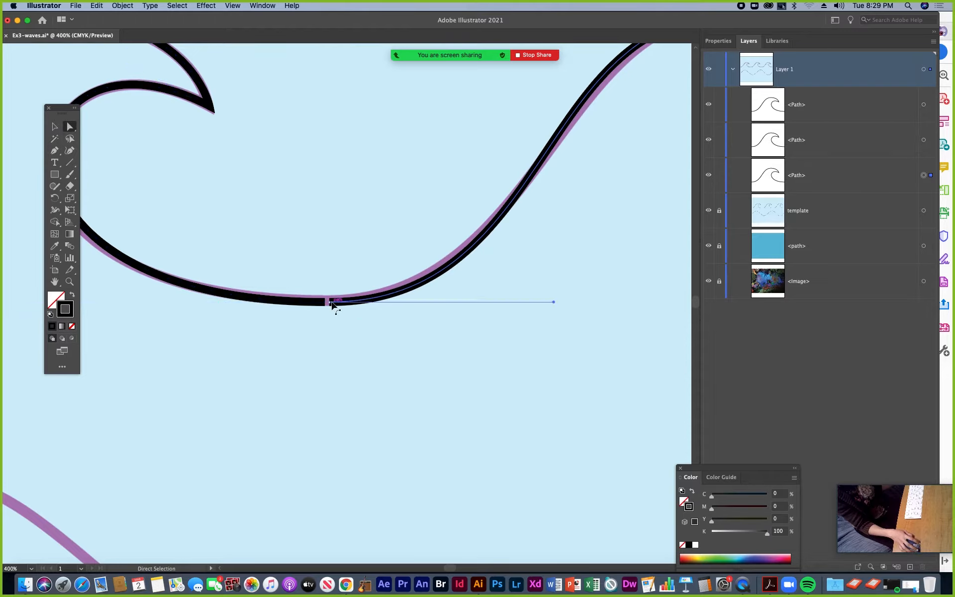
pyautogui.click(325, 302)
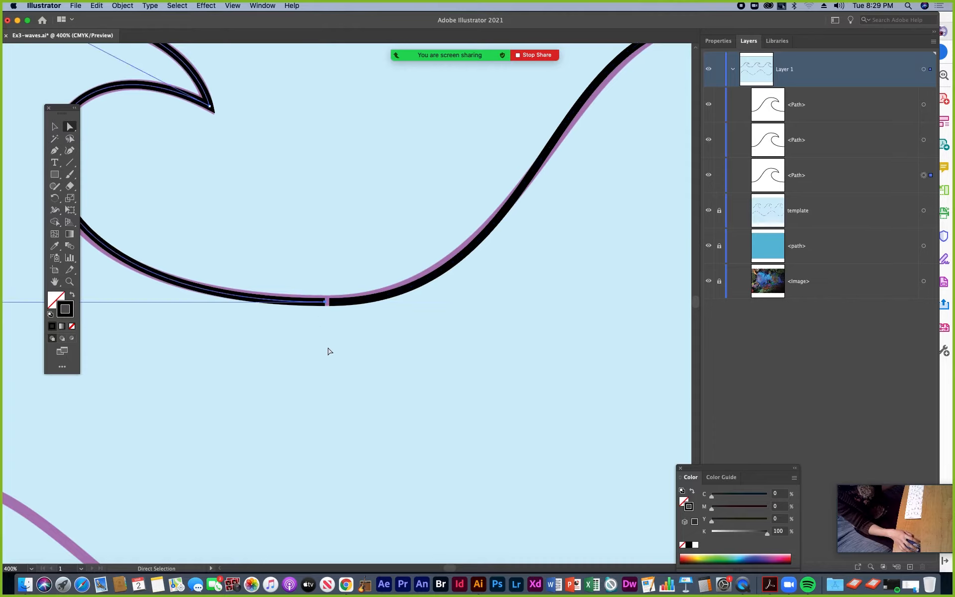
pyautogui.press('super+equal')
pyautogui.press('super+equal')
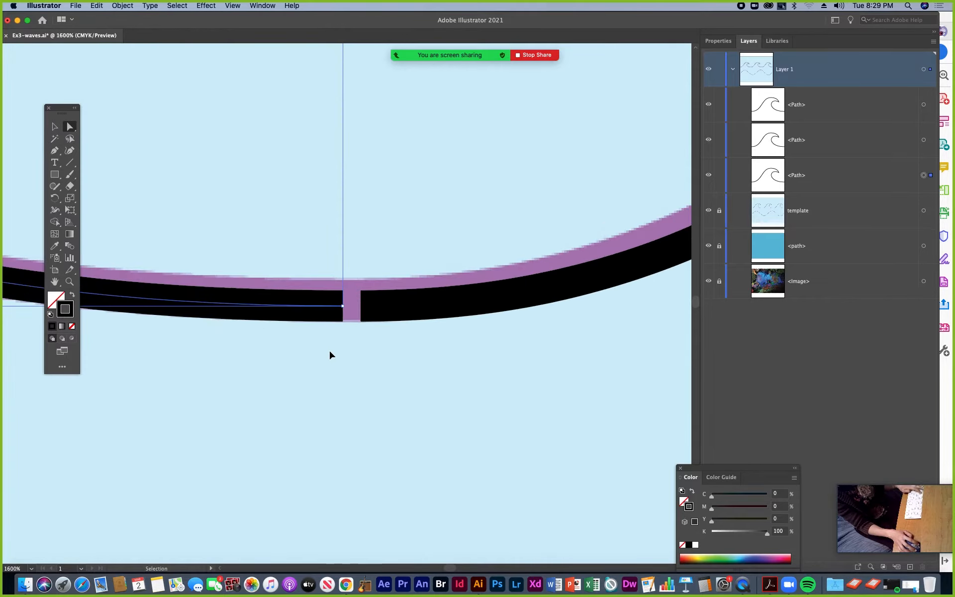
pyautogui.keyDown('shift'); pyautogui.click(361, 307); pyautogui.keyUp('shift')
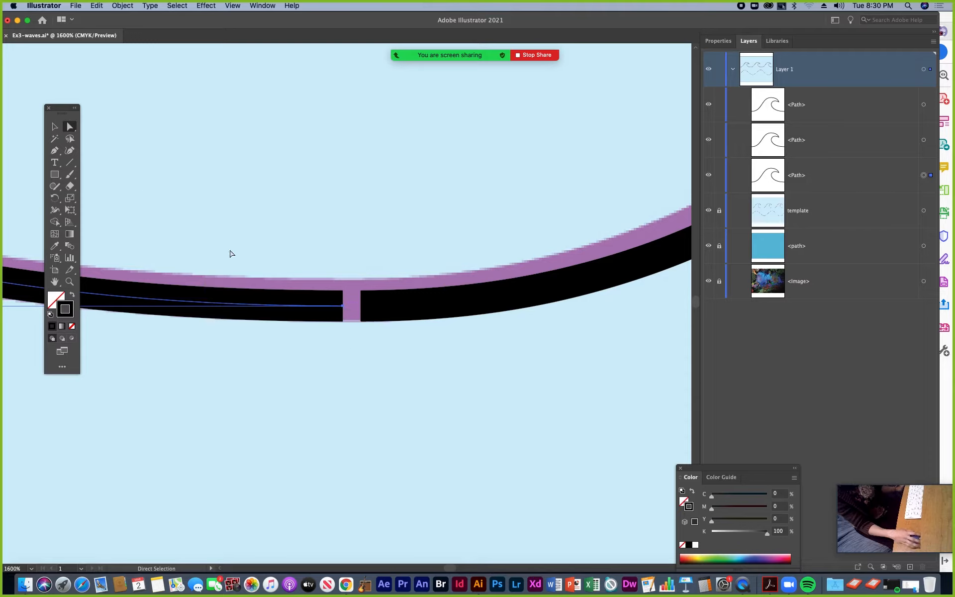
# - Select both facing endpoints between the first and second waves together and connect them with the Join command
pyautogui.click(296, 260)
pyautogui.moveTo(277, 218); pyautogui.dragTo(422, 373)
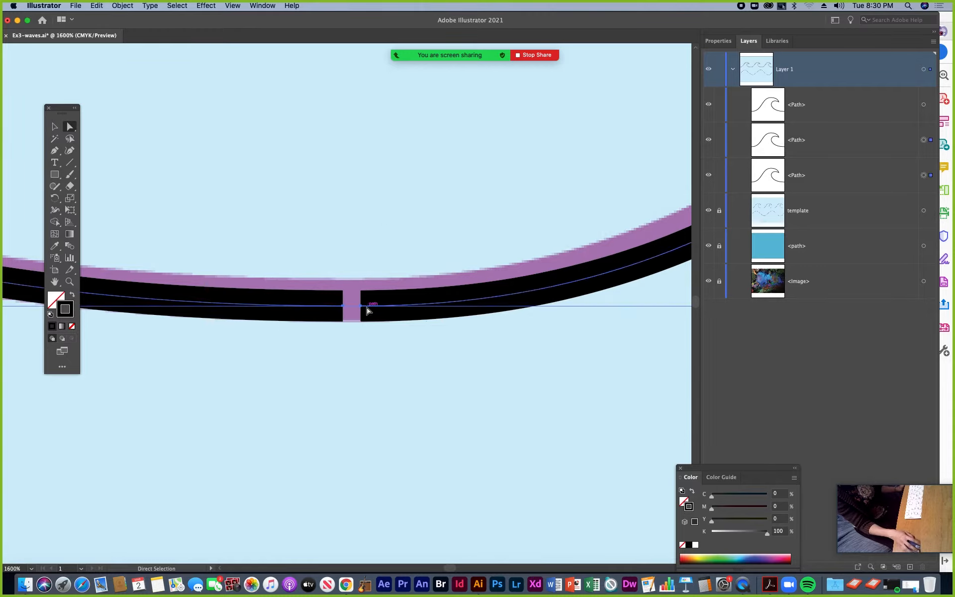
pyautogui.press('super')
pyautogui.press('super+minus')
pyautogui.press('super+minus')
pyautogui.press('super+minus')
pyautogui.press('super+minus')
pyautogui.press('super+minus')
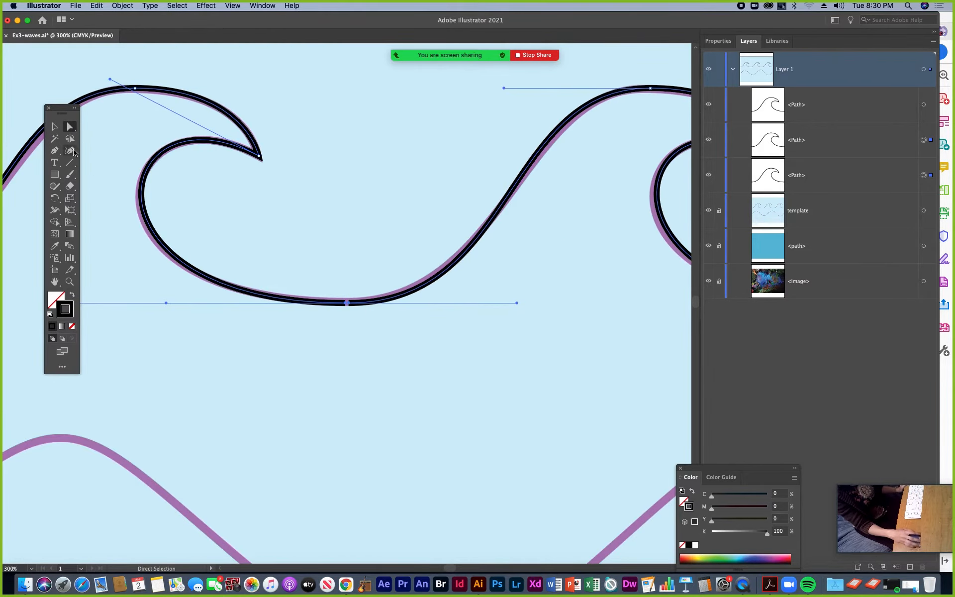
pyautogui.click(119, 6)
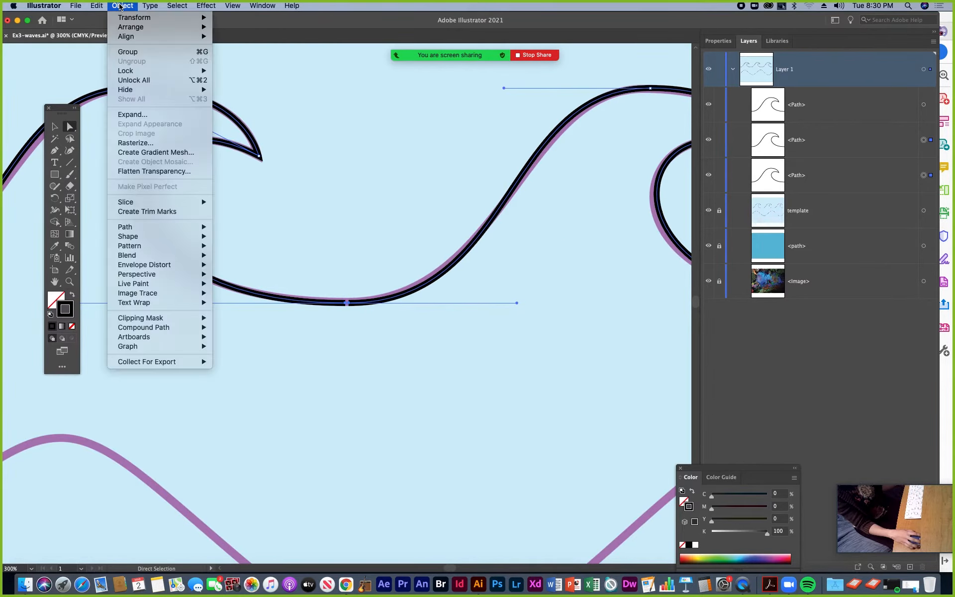
pyautogui.moveTo(130, 227)
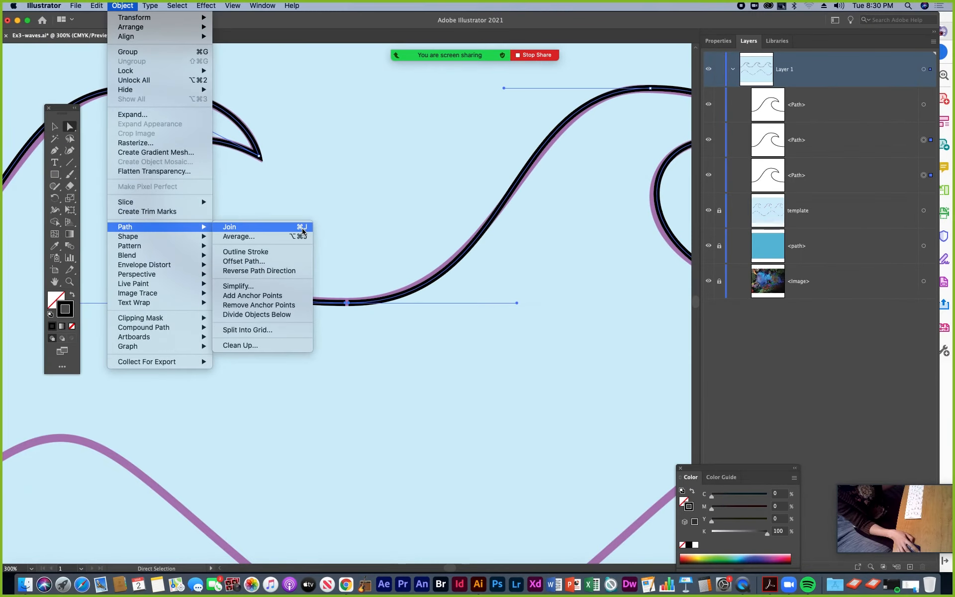
pyautogui.click(302, 230)
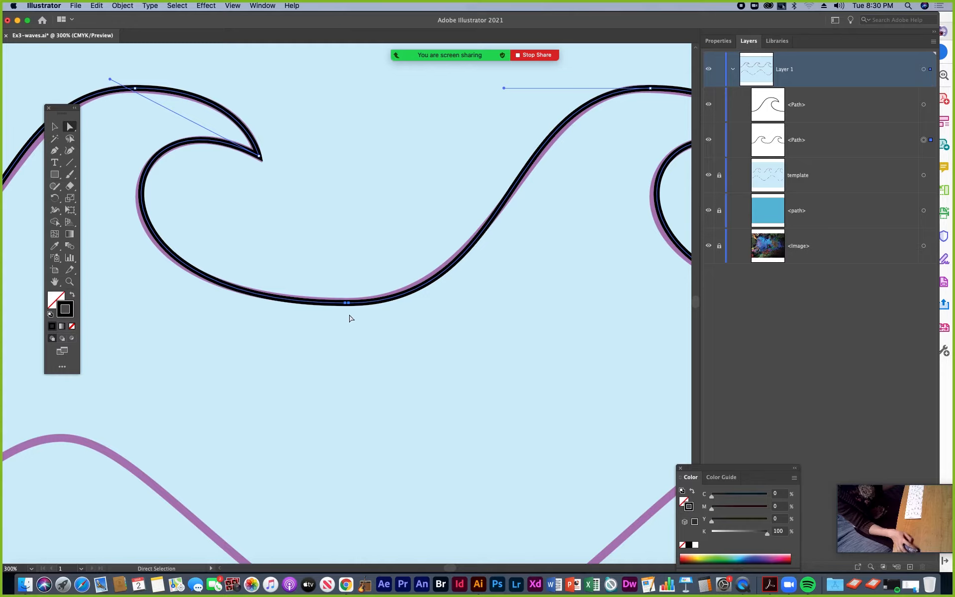
# - Add an anchor point midway along the short segment joining the first two waves, and delete it to break the connection
pyautogui.click(70, 283)
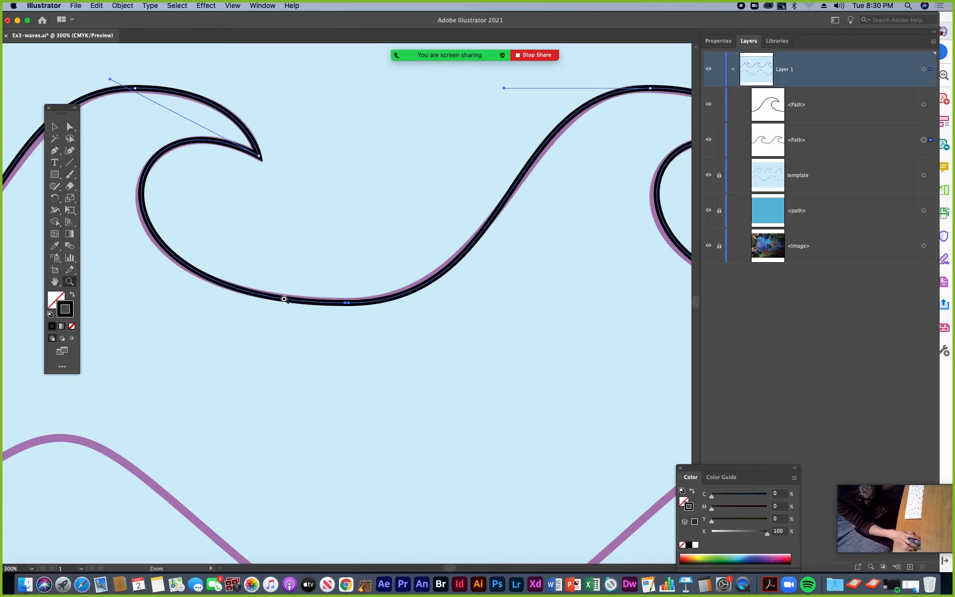
pyautogui.click(348, 310)
pyautogui.click(352, 294)
pyautogui.click(326, 307)
pyautogui.click(352, 282)
pyautogui.click(345, 308)
pyautogui.click(341, 318)
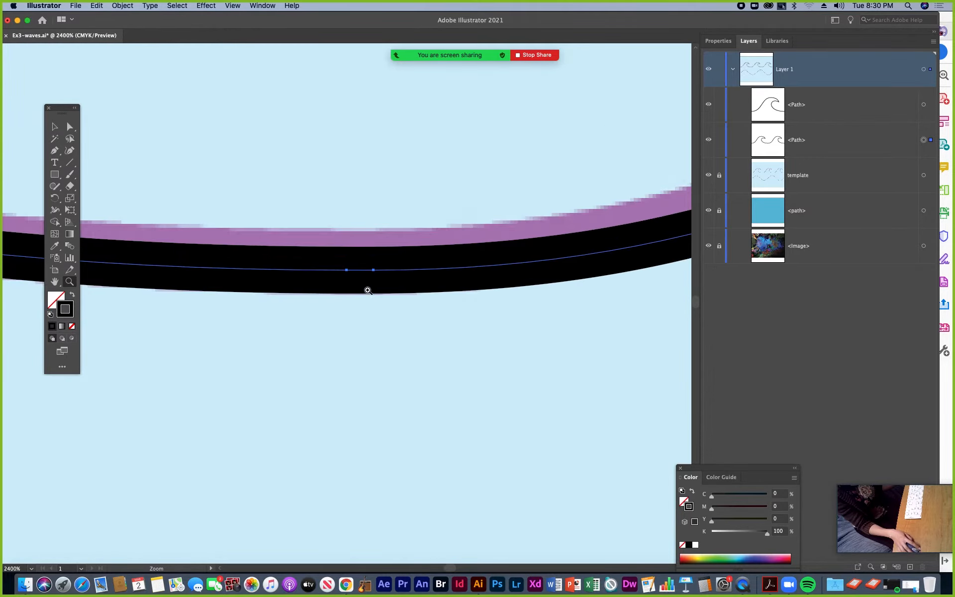
pyautogui.click(365, 288)
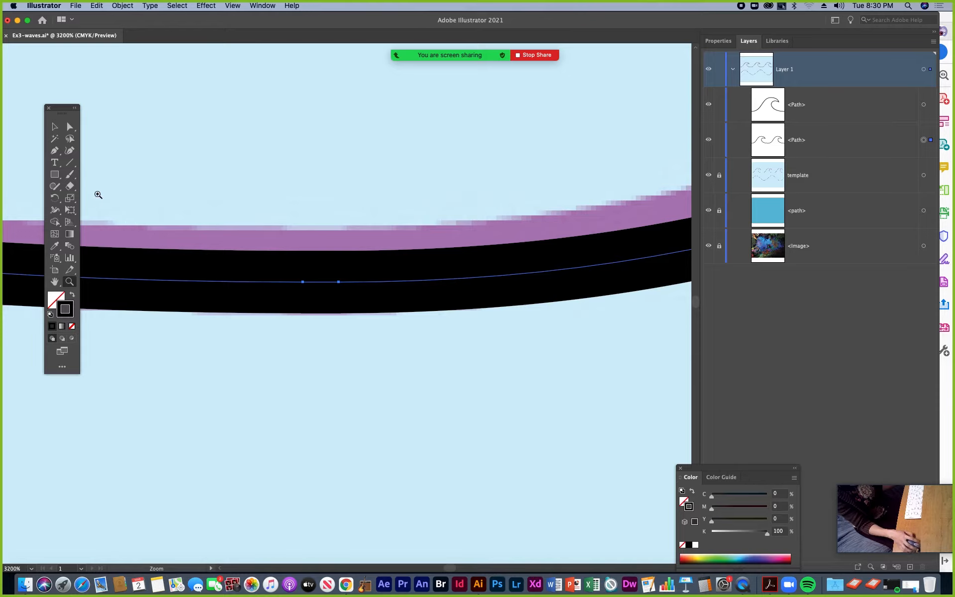
pyautogui.click(55, 150)
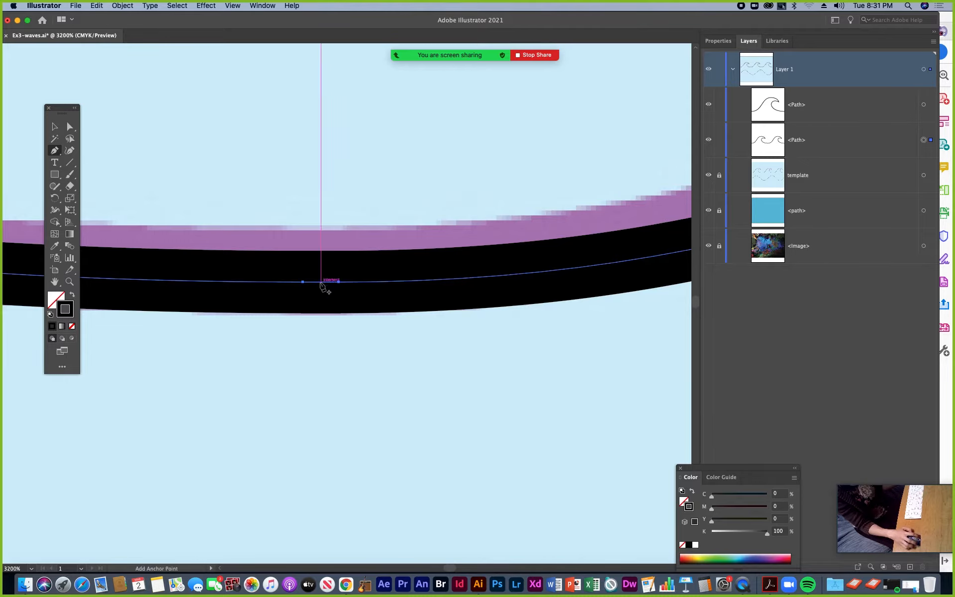
pyautogui.click(321, 282)
pyautogui.click(70, 126)
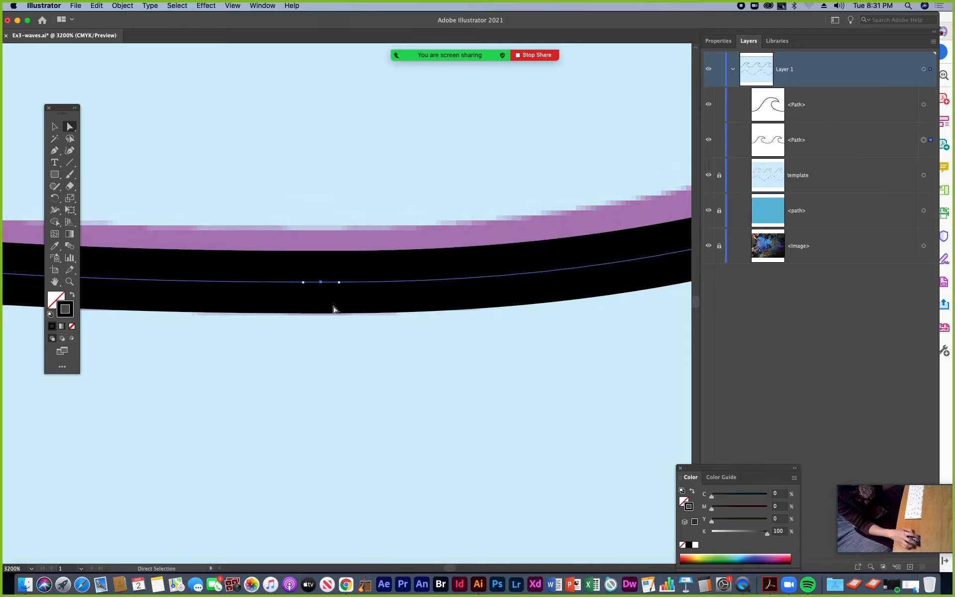
pyautogui.press('Delete')
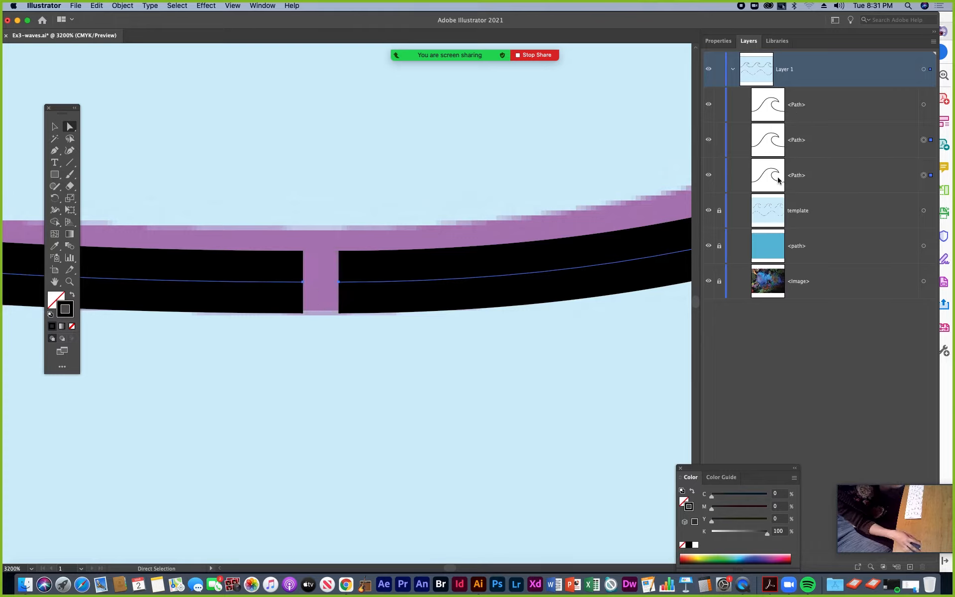
# - Examine how the first two wave copies meet along the template
pyautogui.press('super+minus')
pyautogui.press('super+minus')
pyautogui.press('super+minus')
pyautogui.press('super+minus')
pyautogui.press('super+minus')
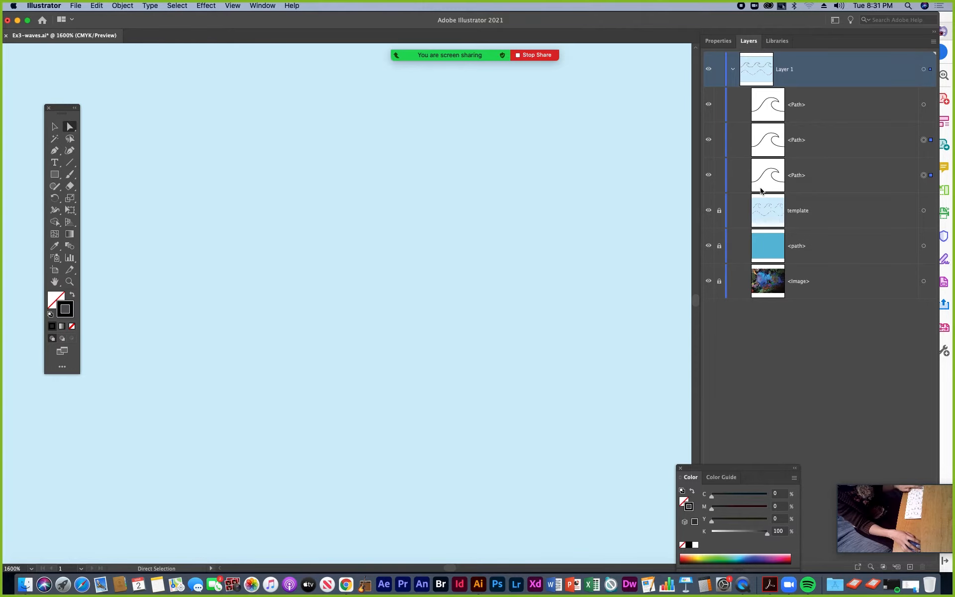
pyautogui.press('super+minus')
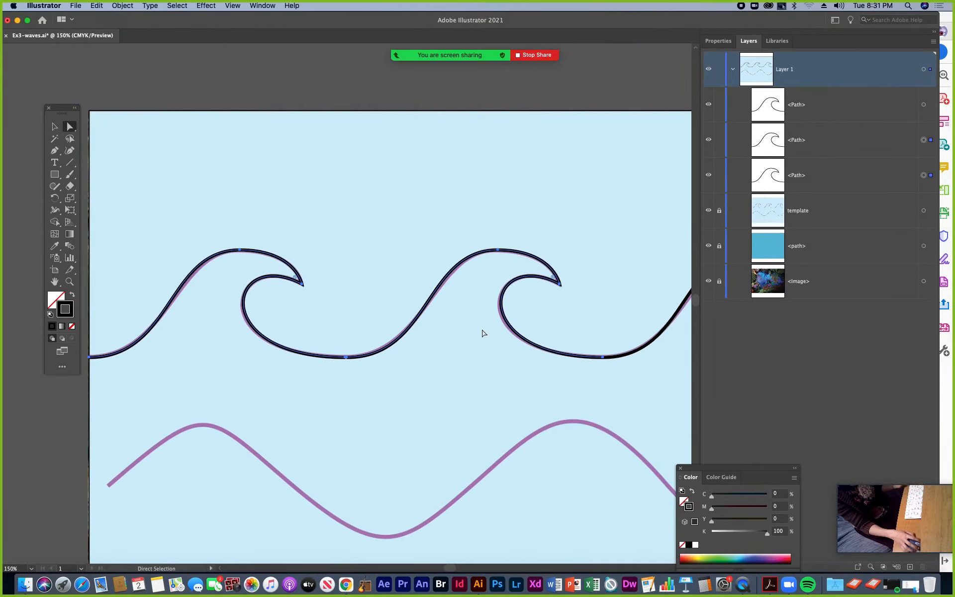
pyautogui.press('super+=')
pyautogui.press('super+=')
pyautogui.press('super+=')
pyautogui.press('super+=')
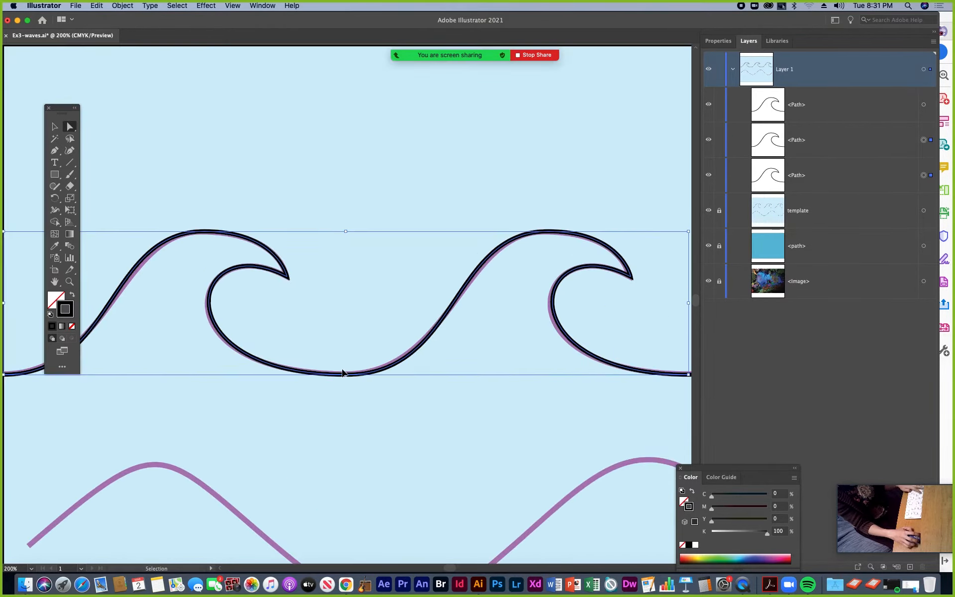
# - Close the gap between the first and second waves by moving the endpoint of one wave onto the facing endpoint
pyautogui.press('space')
pyautogui.moveTo(343, 507); pyautogui.dragTo(357, 347)
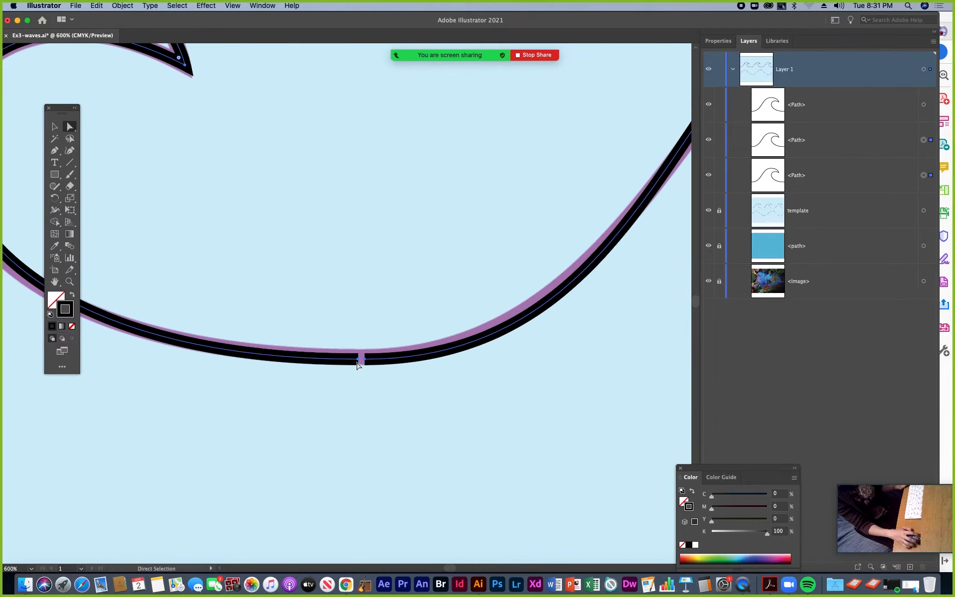
pyautogui.press('super+=')
pyautogui.moveTo(357, 381); pyautogui.dragTo(420, 202)
pyautogui.click(413, 354)
pyautogui.click(423, 338)
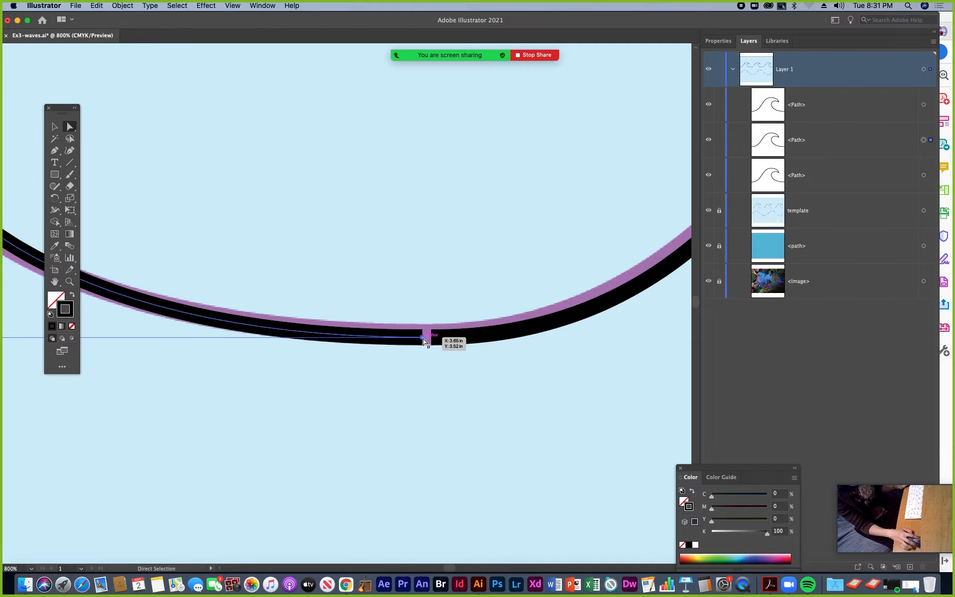
pyautogui.press('super+=')
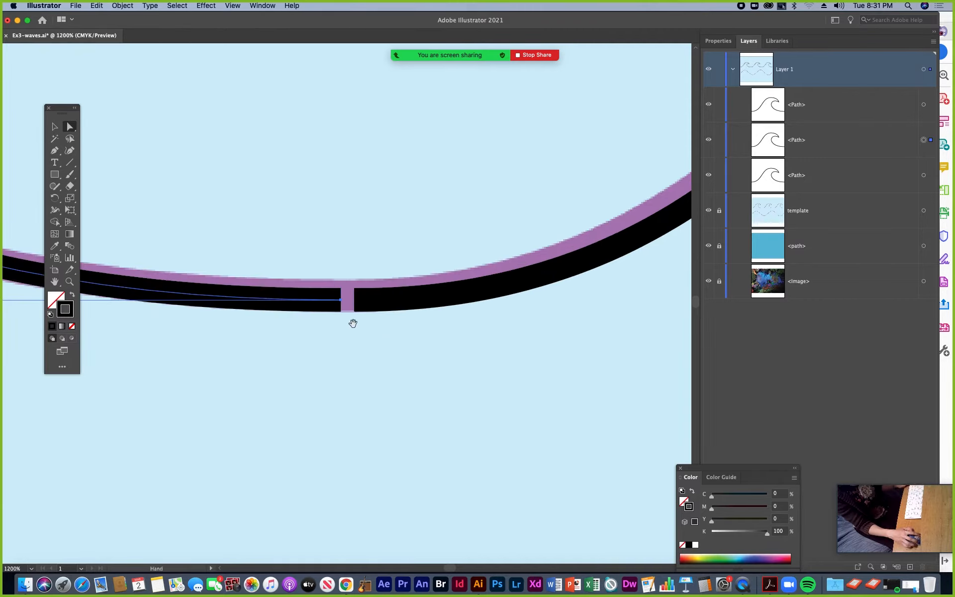
pyautogui.moveTo(340, 300)
pyautogui.mouseDown()
pyautogui.moveTo(355, 302)
pyautogui.moveTo(335, 297)
pyautogui.mouseUp()
pyautogui.press('super+equal')
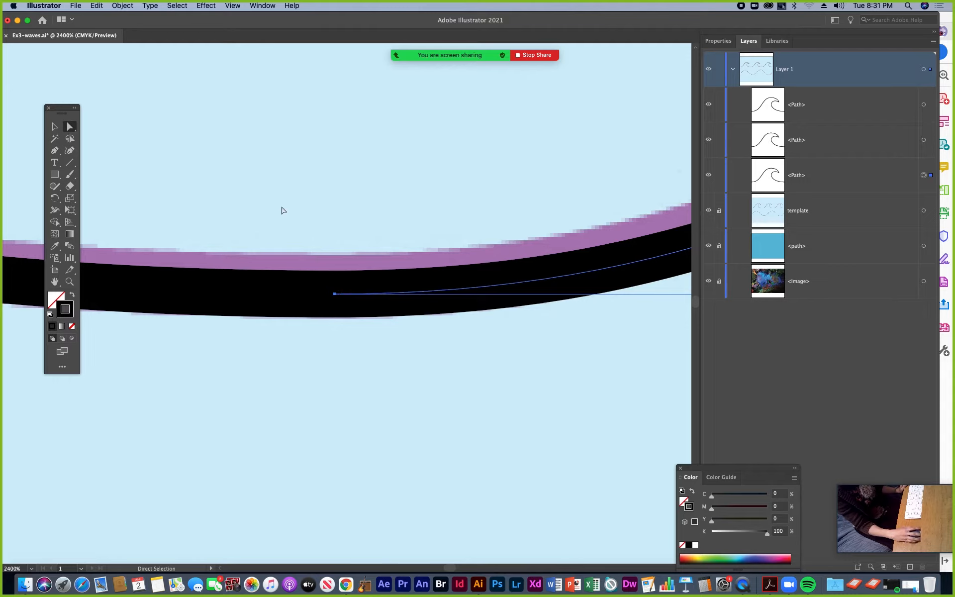
# - Select both coinciding endpoints between the first and second waves together and connect them with the Join command
pyautogui.moveTo(260, 185); pyautogui.dragTo(381, 384)
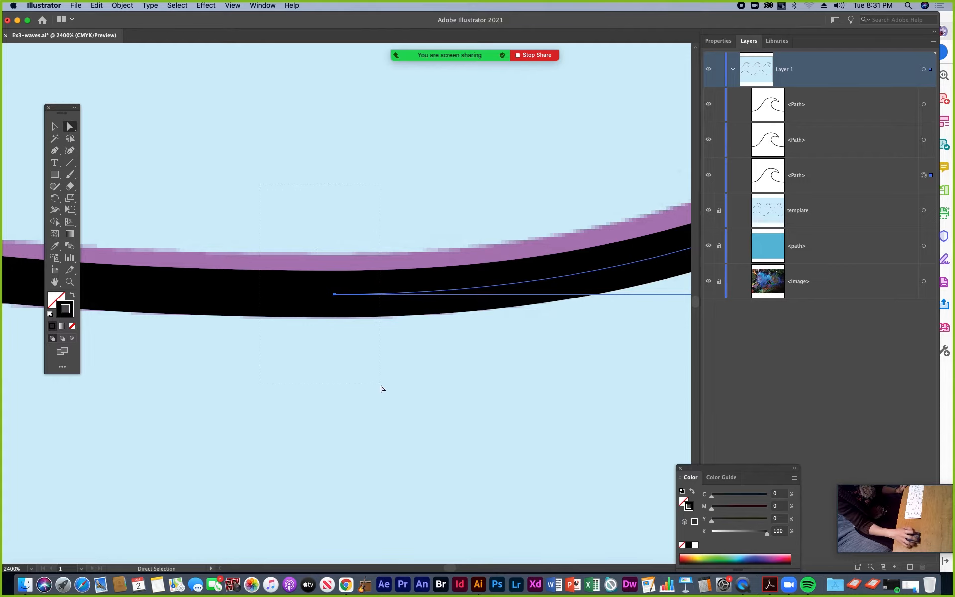
pyautogui.moveTo(381, 384); pyautogui.dragTo(387, 390)
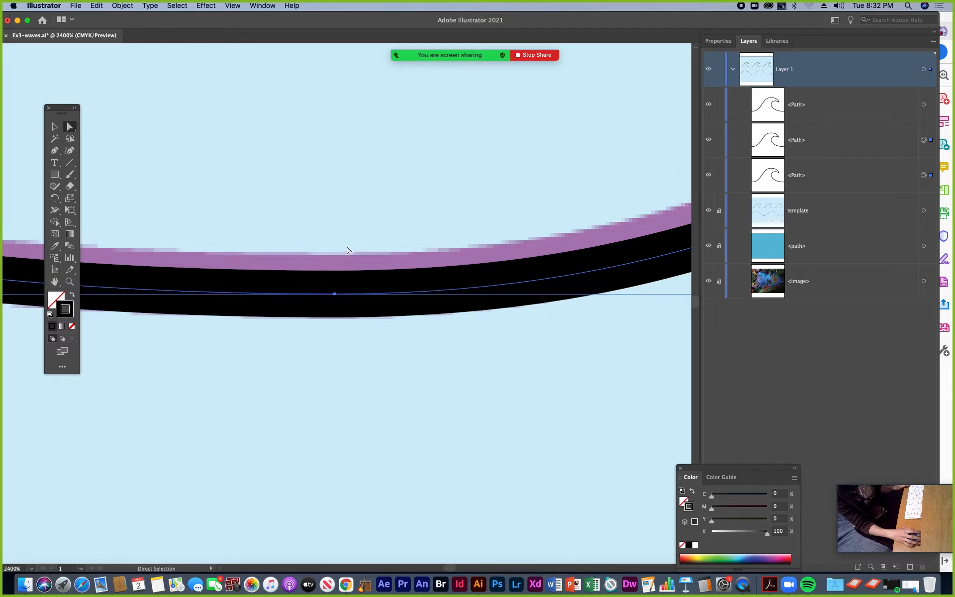
pyautogui.press('super')
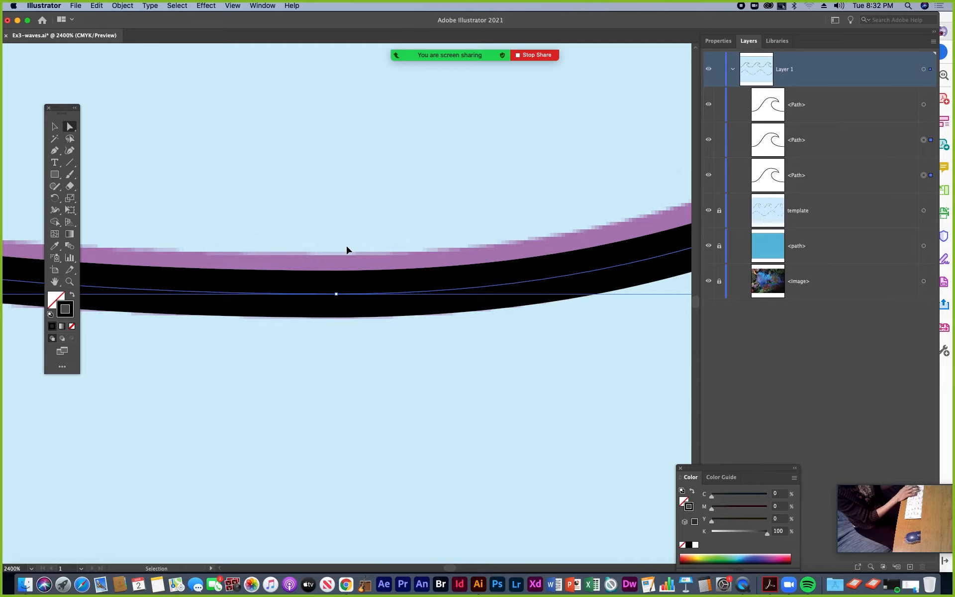
pyautogui.press('super+j')
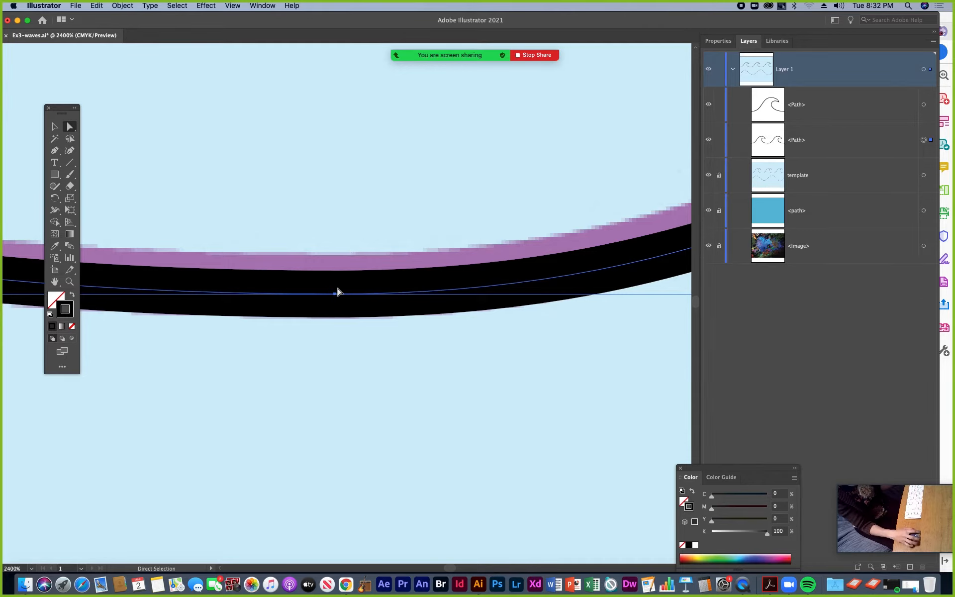
# - Examine the joined connection between the first two waves, both up close and along the whole template
pyautogui.scroll(-6, 334, 302)
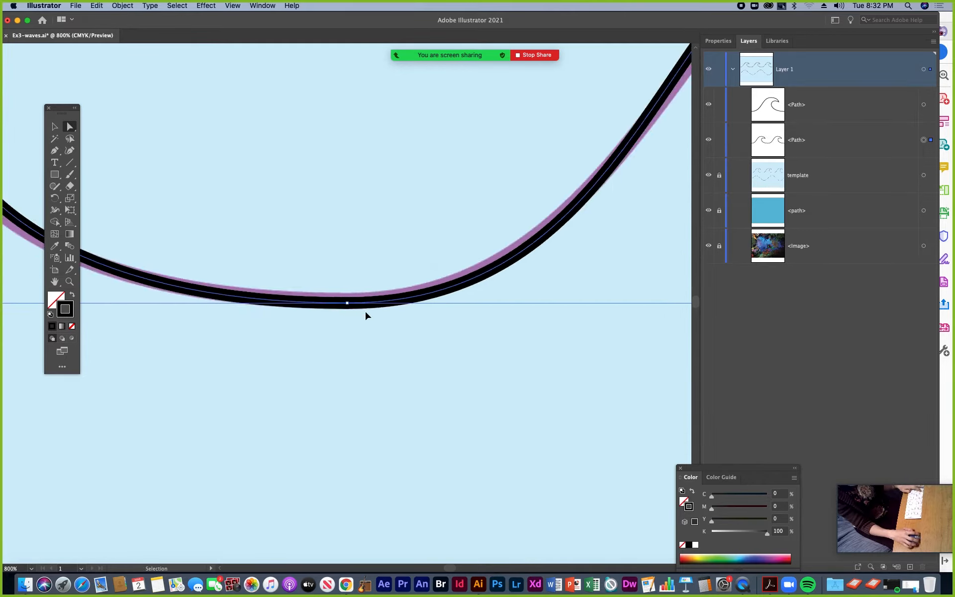
pyautogui.scroll(-2, 366, 314)
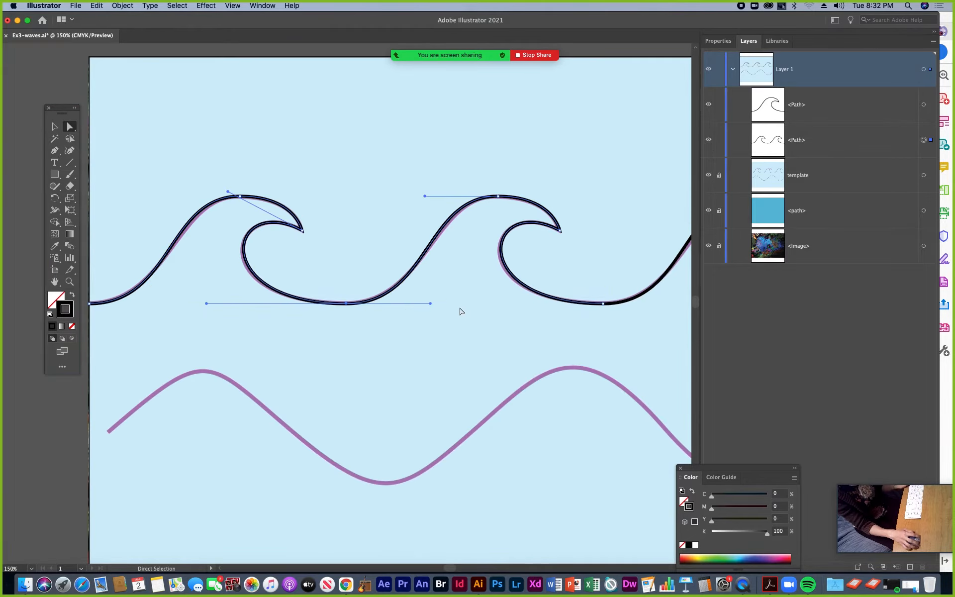
pyautogui.moveTo(480, 309); pyautogui.dragTo(309, 327)
pyautogui.click(373, 325)
pyautogui.scroll(5, 372, 322)
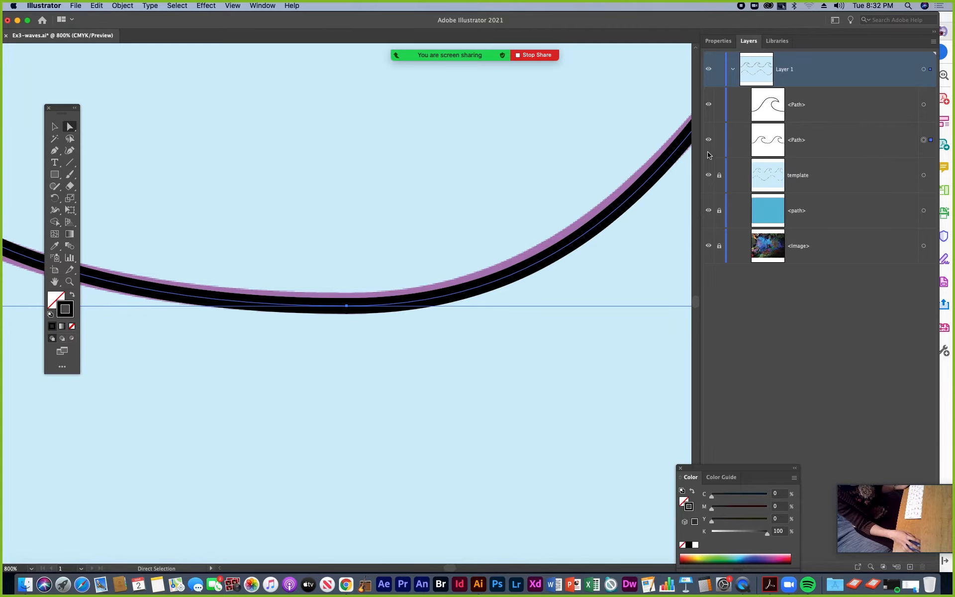
pyautogui.scroll(-4, 384, 297)
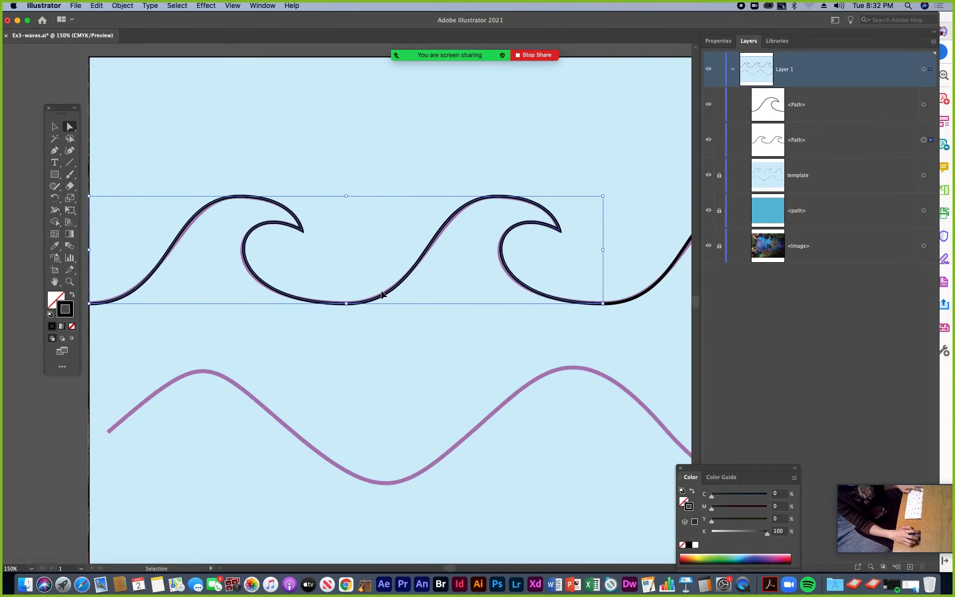
pyautogui.scroll(-3, 385, 293)
pyautogui.click(397, 286)
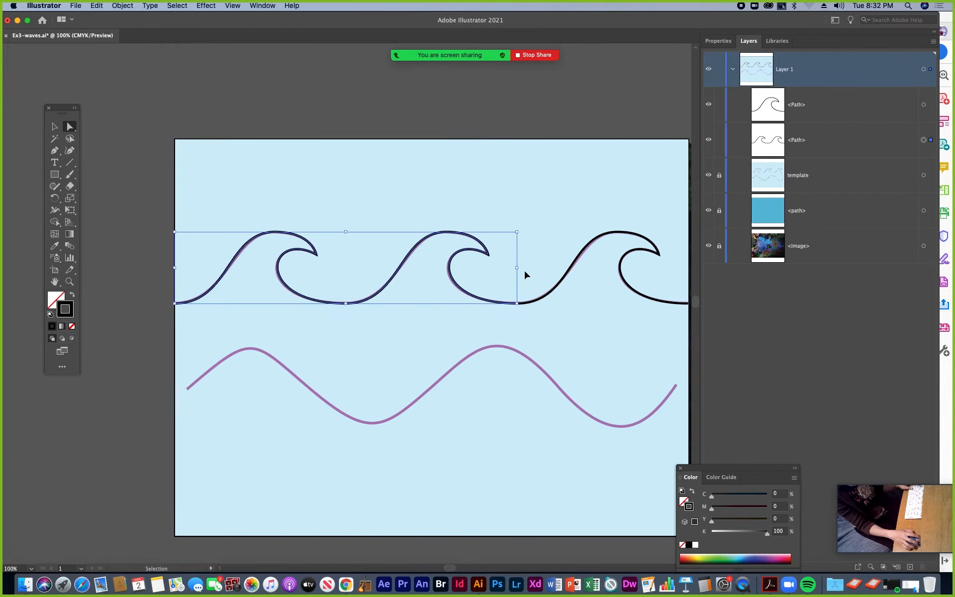
# - Select the facing endpoints of the second and third waves individually to check that they line up
pyautogui.press('super+equal')
pyautogui.press('super+equal')
pyautogui.press('super+equal')
pyautogui.press('super+equal')
pyautogui.press('super+equal')
pyautogui.press('super+equal')
pyautogui.press('super+equal')
pyautogui.press('super+equal')
pyautogui.click(346, 304)
pyautogui.click(347, 267)
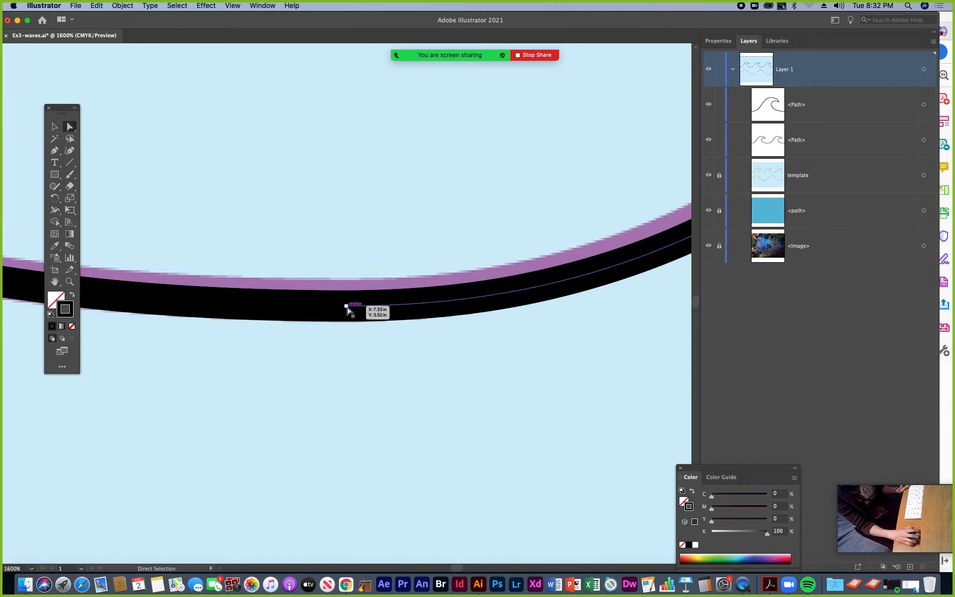
pyautogui.click(346, 306)
pyautogui.click(341, 306)
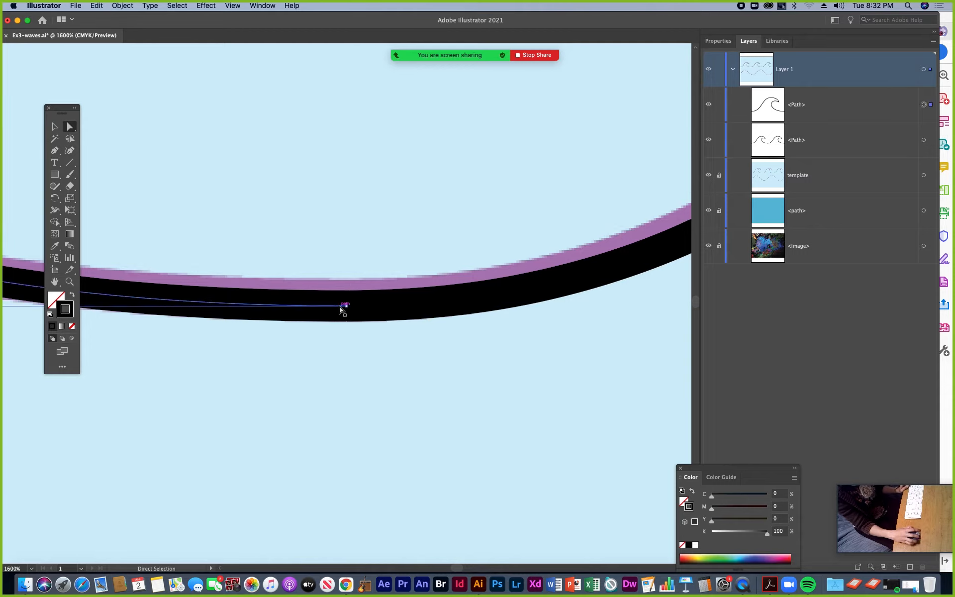
pyautogui.moveTo(347, 307)
pyautogui.mouseDown()
pyautogui.moveTo(357, 309)
pyautogui.moveTo(333, 308)
pyautogui.moveTo(346, 307)
pyautogui.mouseUp()
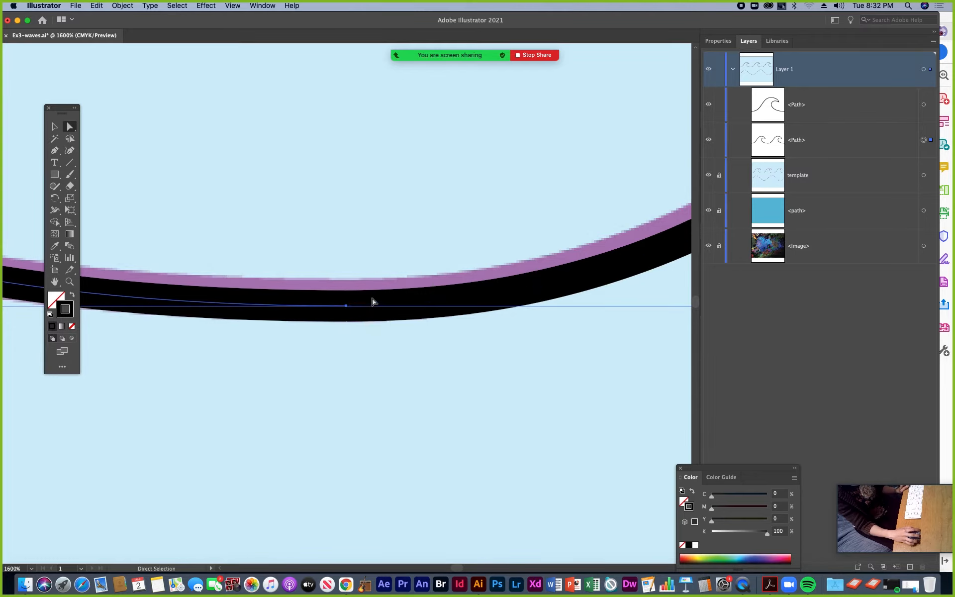
# - Select both coinciding endpoints between the second and third waves together and join them so all three waves form a single path
pyautogui.moveTo(292, 215); pyautogui.dragTo(386, 362)
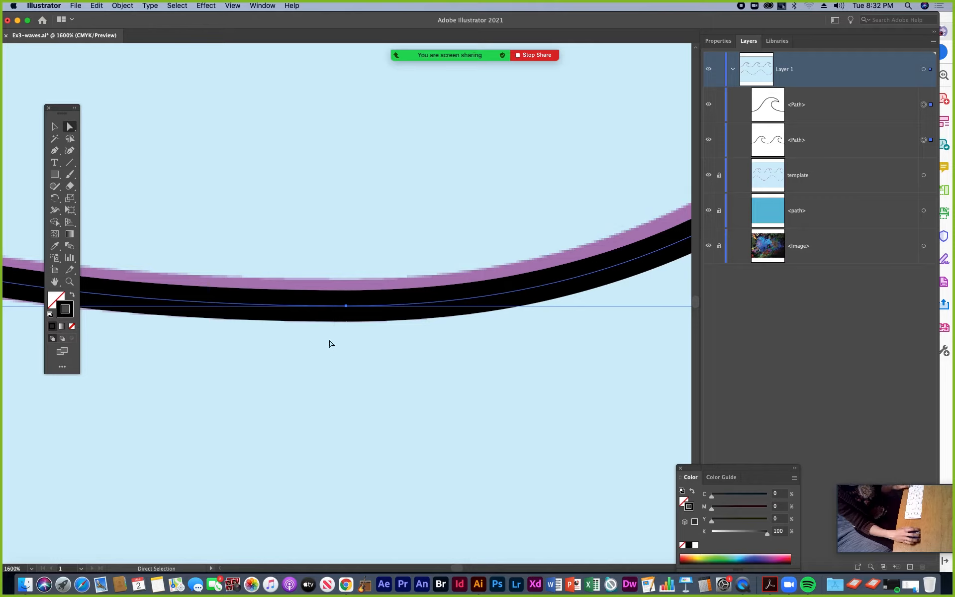
pyautogui.press('super+equal')
pyautogui.press('super+equal')
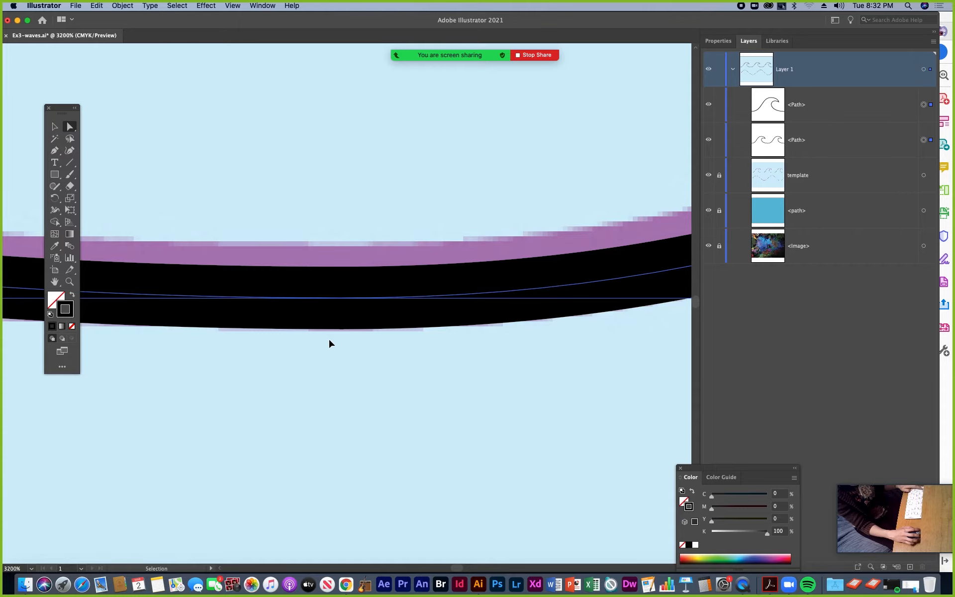
pyautogui.press('super+minus')
pyautogui.press('super+minus')
pyautogui.press('super+minus')
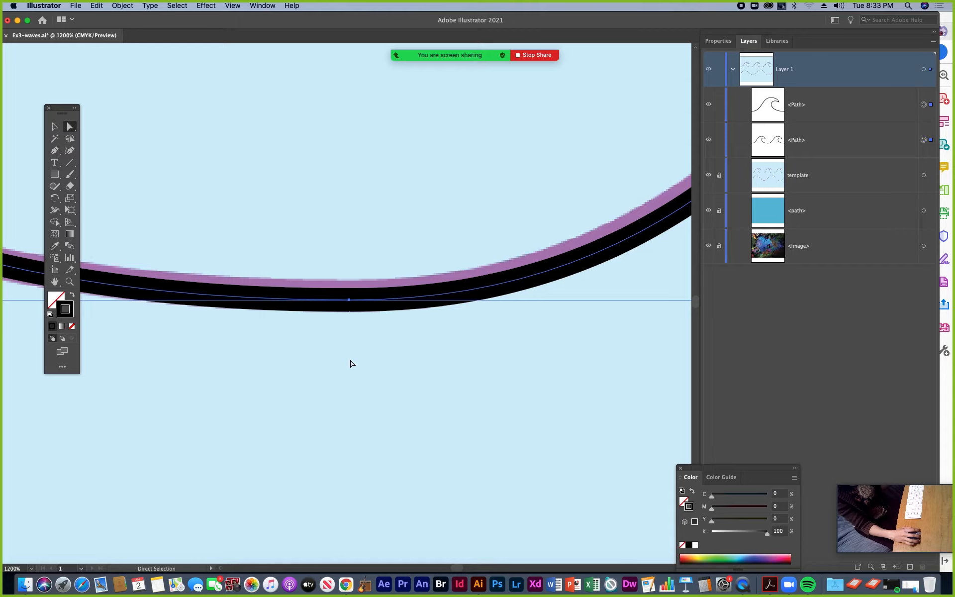
pyautogui.press('super')
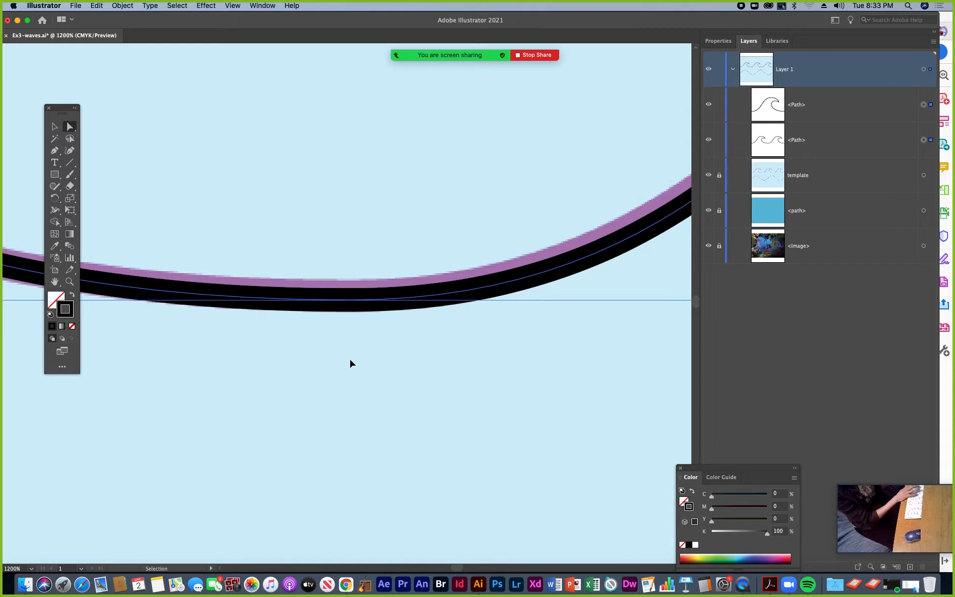
pyautogui.press('super+j')
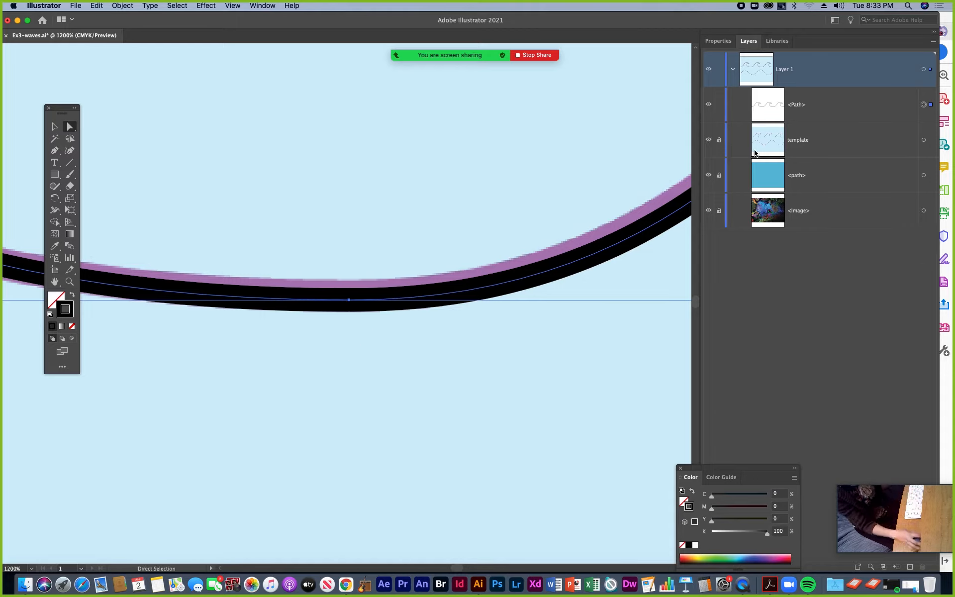
pyautogui.scroll(-10, 257, 283)
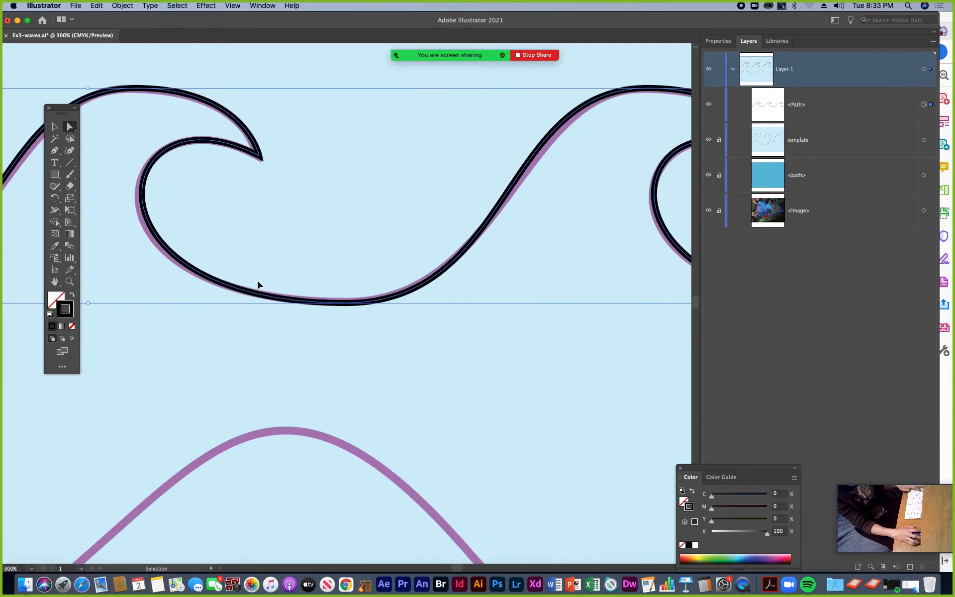
pyautogui.moveTo(193, 316); pyautogui.dragTo(311, 298)
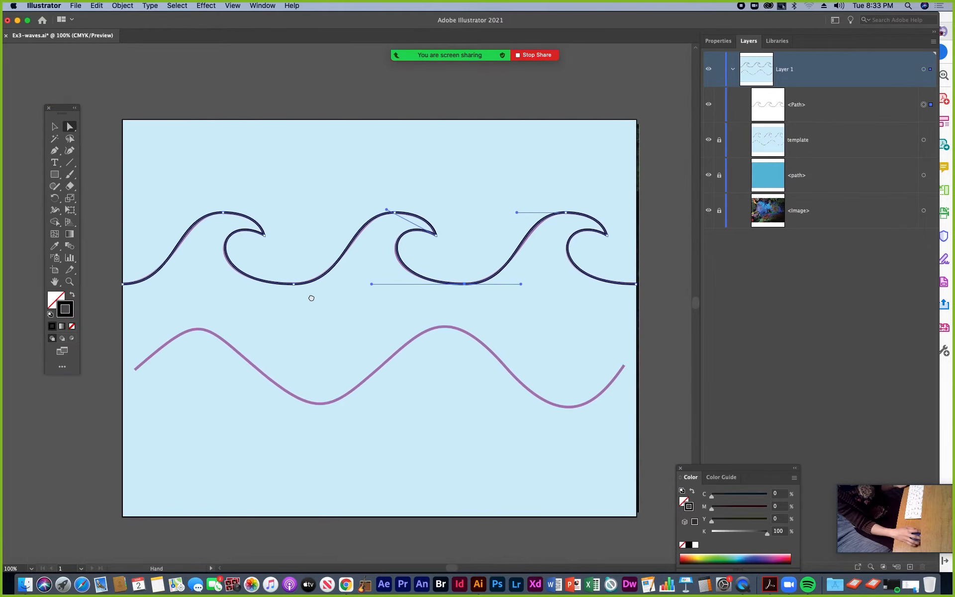
pyautogui.click(55, 127)
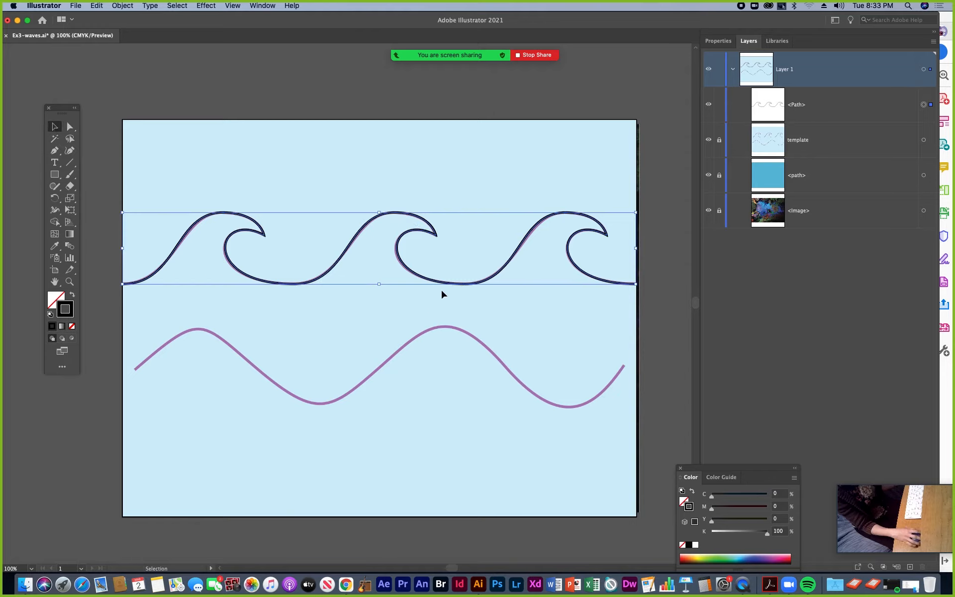
# - Switch to Acrobat and read the instructions under "On Ex 3 Waves" in Ex3-Assignment.pdf, including the curved path guidance
pyautogui.click(769, 584)
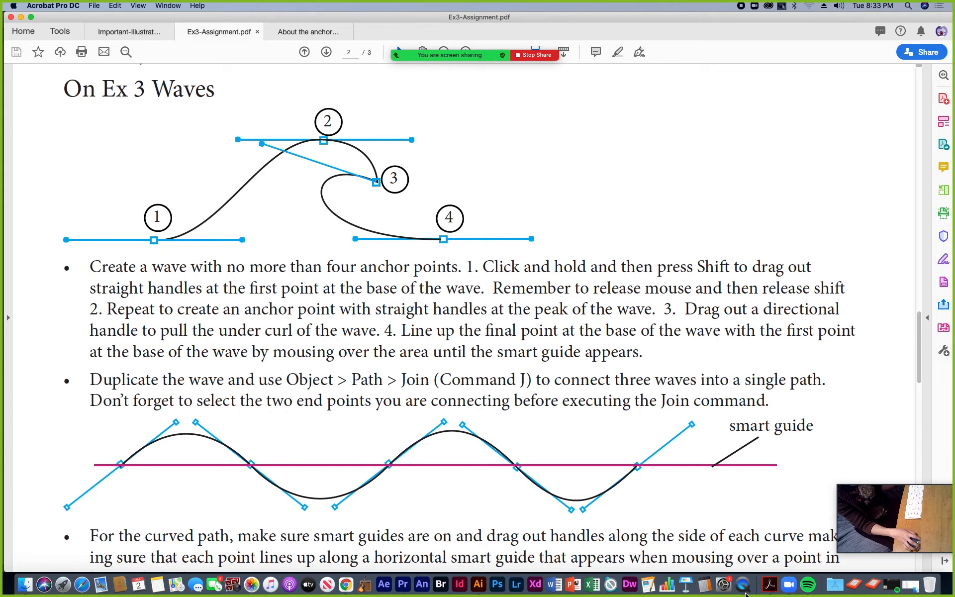
pyautogui.scroll(-5, 448, 502)
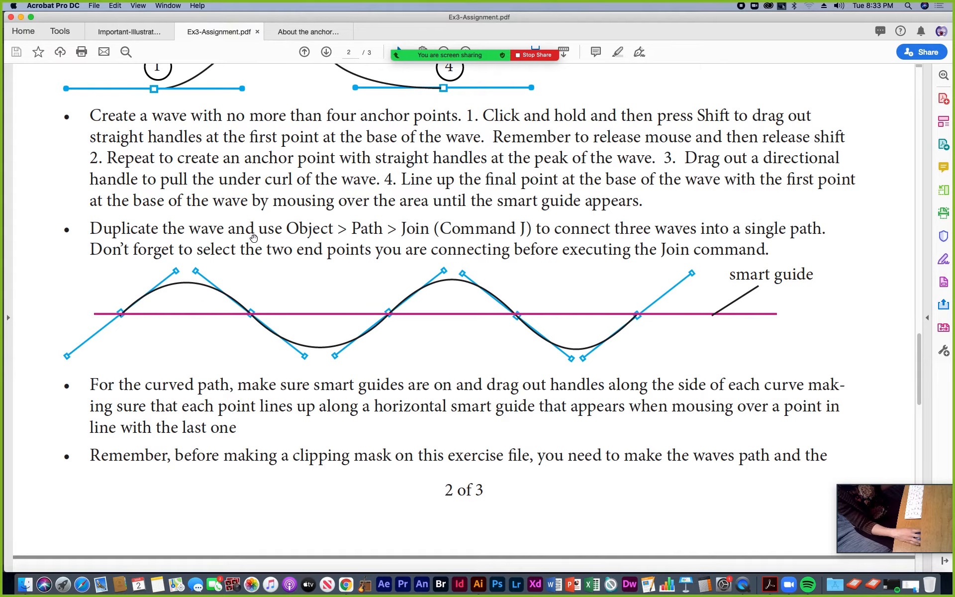
pyautogui.moveTo(273, 278); pyautogui.dragTo(267, 426)
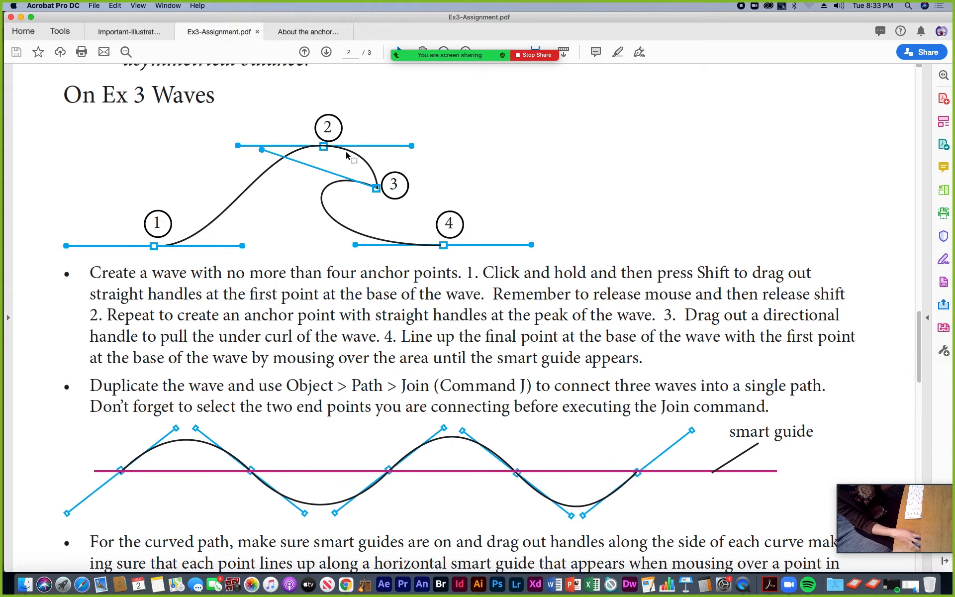
pyautogui.scroll(-5, 309, 391)
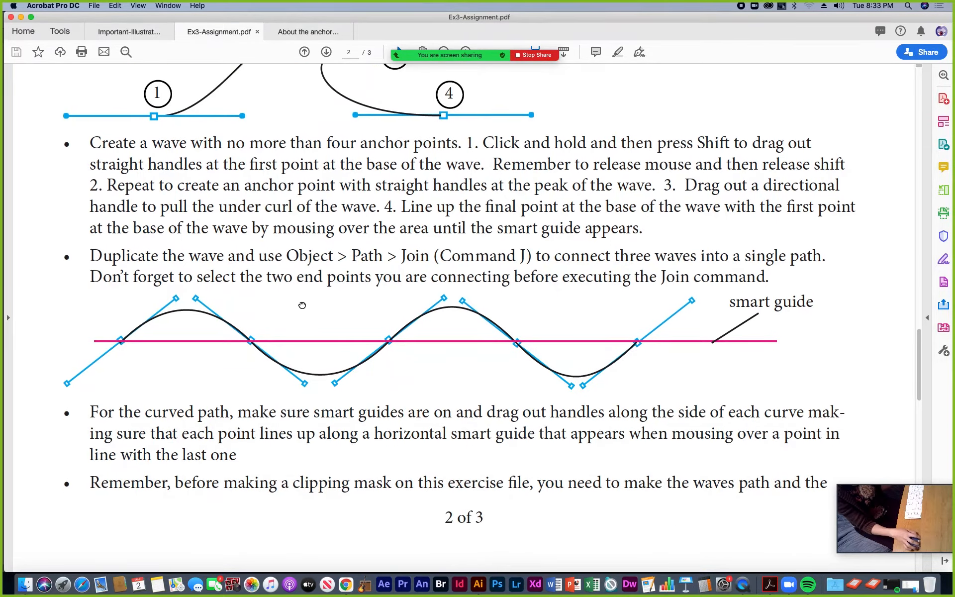
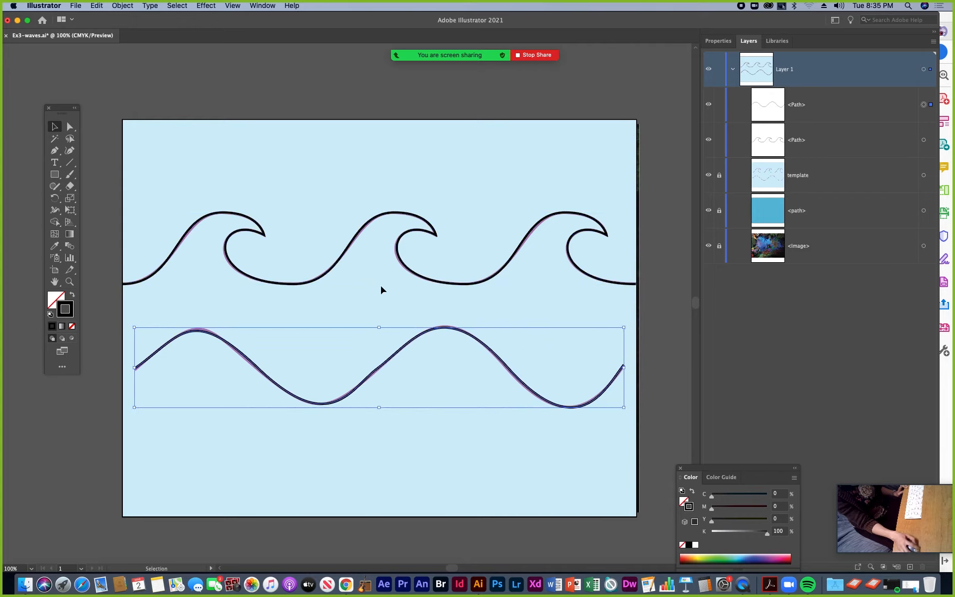
# - Select the three-wave path and the traced curved path alternately to check that they are separate objects
pyautogui.click(562, 217)
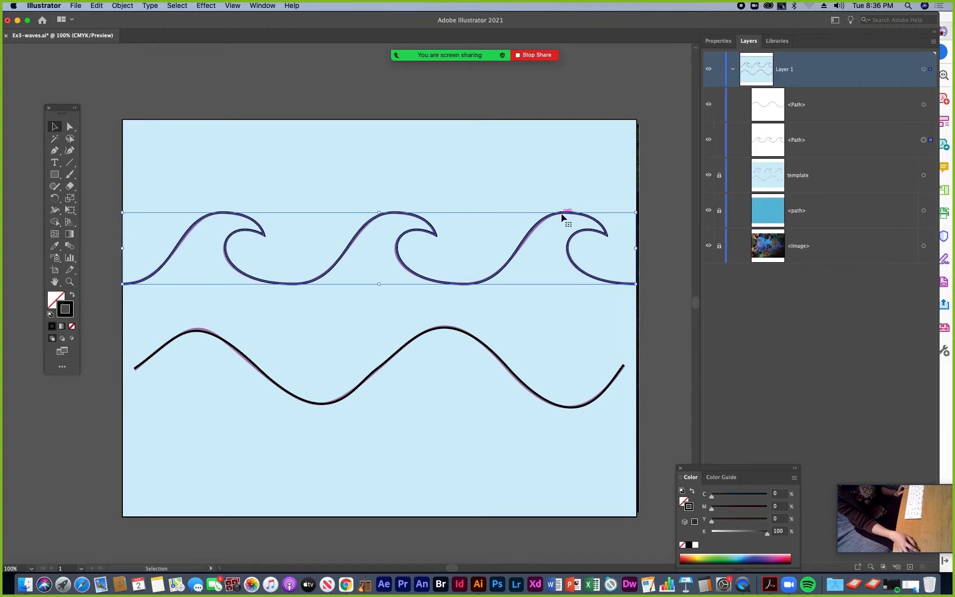
pyautogui.click(463, 332)
pyautogui.click(473, 283)
pyautogui.click(462, 329)
pyautogui.click(472, 284)
pyautogui.click(463, 331)
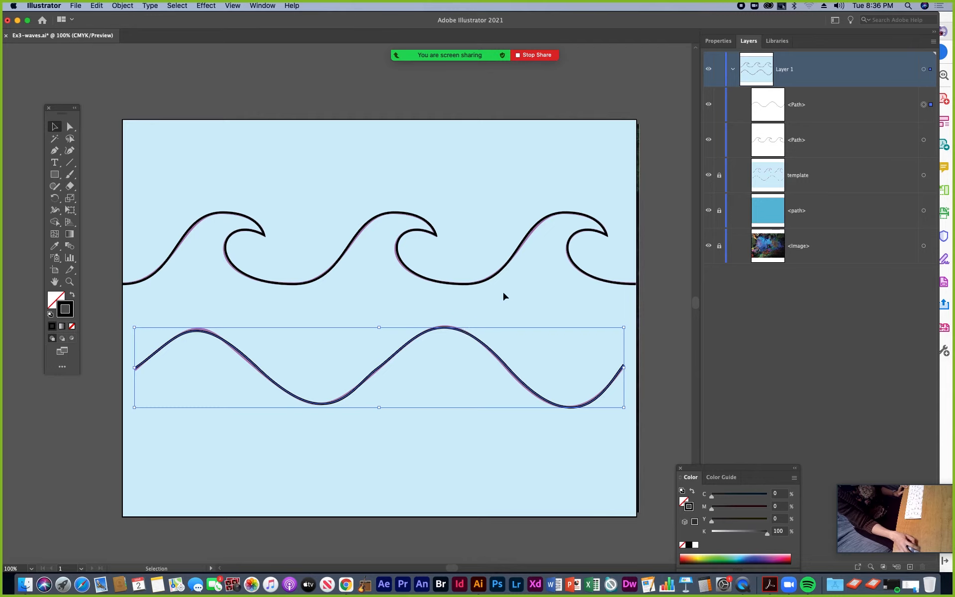
pyautogui.click(515, 259)
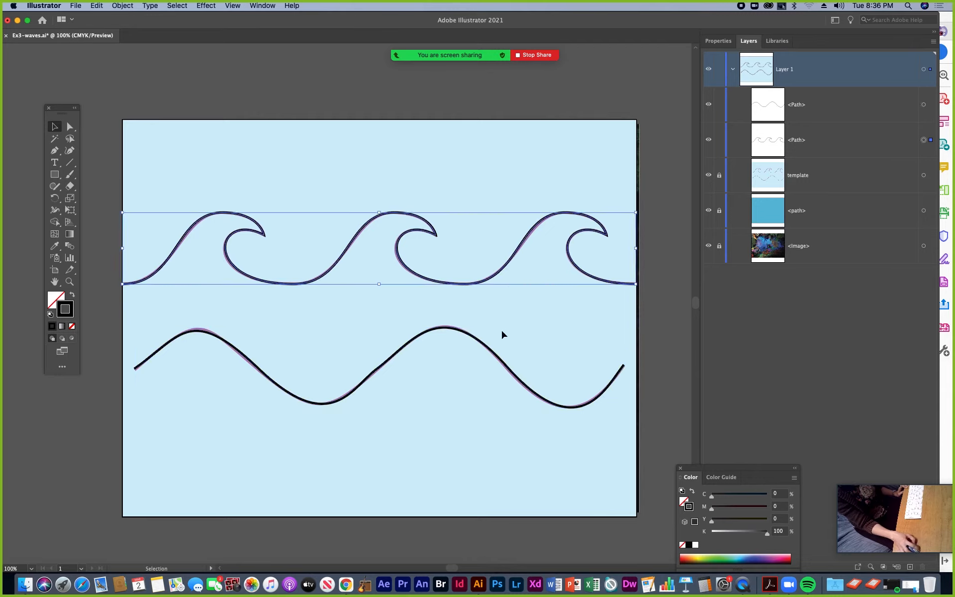
# - Select the curved path and the three-wave path together, and reduce the selection to the three-wave path alone
pyautogui.click(476, 336)
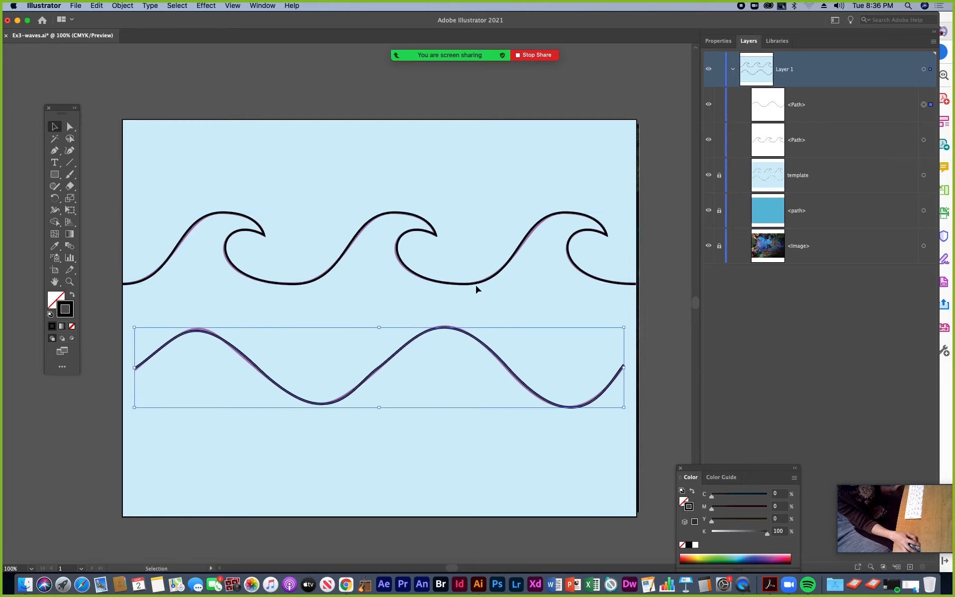
pyautogui.keyDown('shift'); pyautogui.click(478, 284); pyautogui.keyUp('shift')
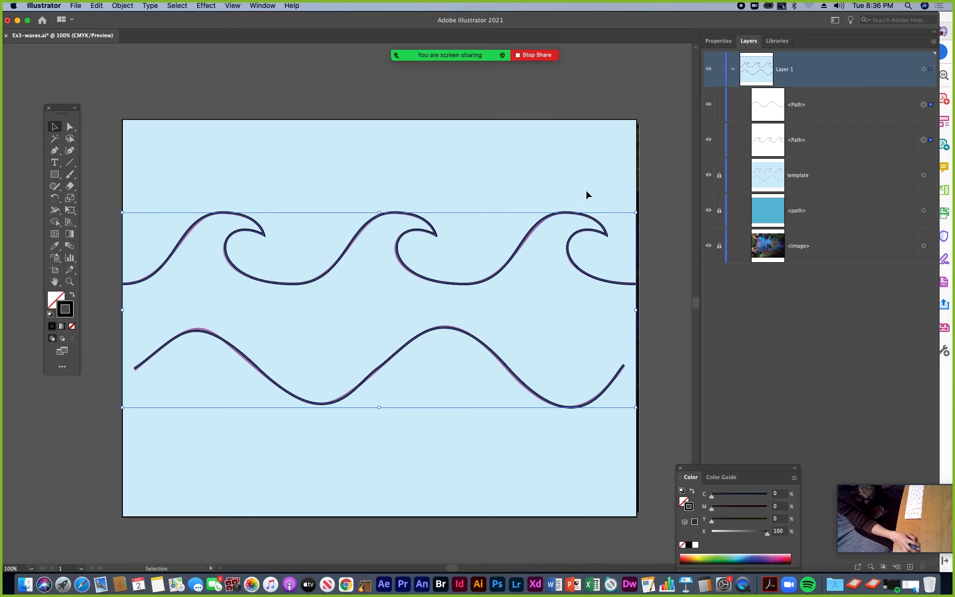
pyautogui.click(609, 175)
pyautogui.keyDown('shift'); pyautogui.click(586, 214); pyautogui.keyUp('shift')
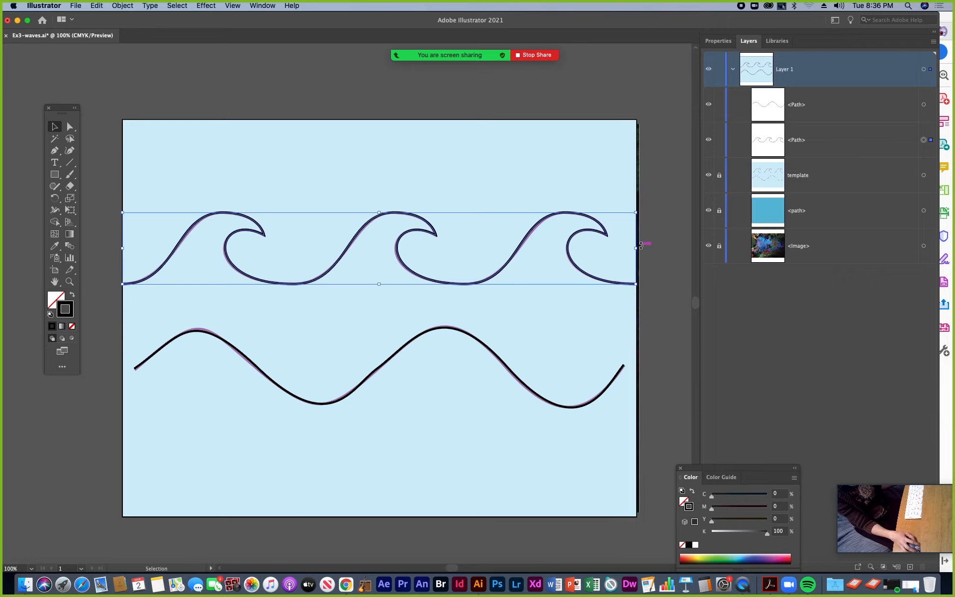
# - Select the three-wave path and the curved path below it together
pyautogui.click(521, 193)
pyautogui.click(538, 222)
pyautogui.keyDown('shift'); pyautogui.click(454, 328); pyautogui.keyUp('shift')
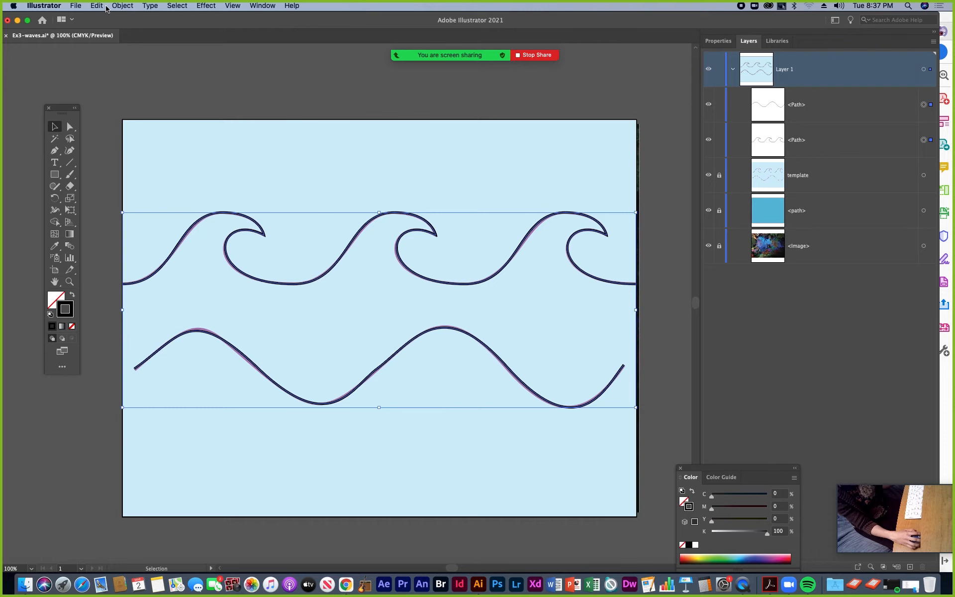
# - Switch to Acrobat, read the compound path instructions in Important-Illustrator-info.pdf, and return to the waves artwork in Illustrator
pyautogui.click(770, 584)
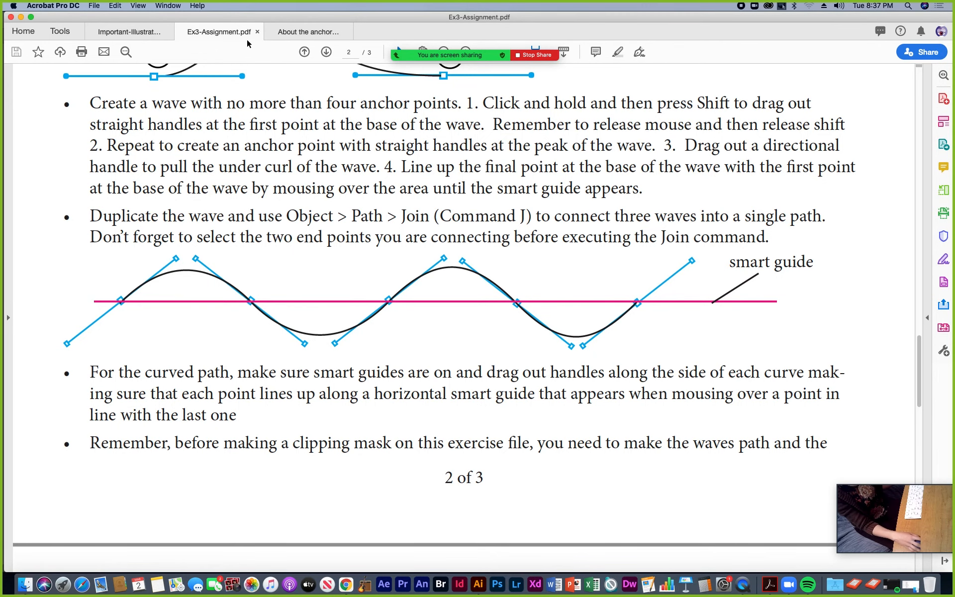
pyautogui.click(140, 34)
pyautogui.moveTo(919, 150); pyautogui.dragTo(922, 76)
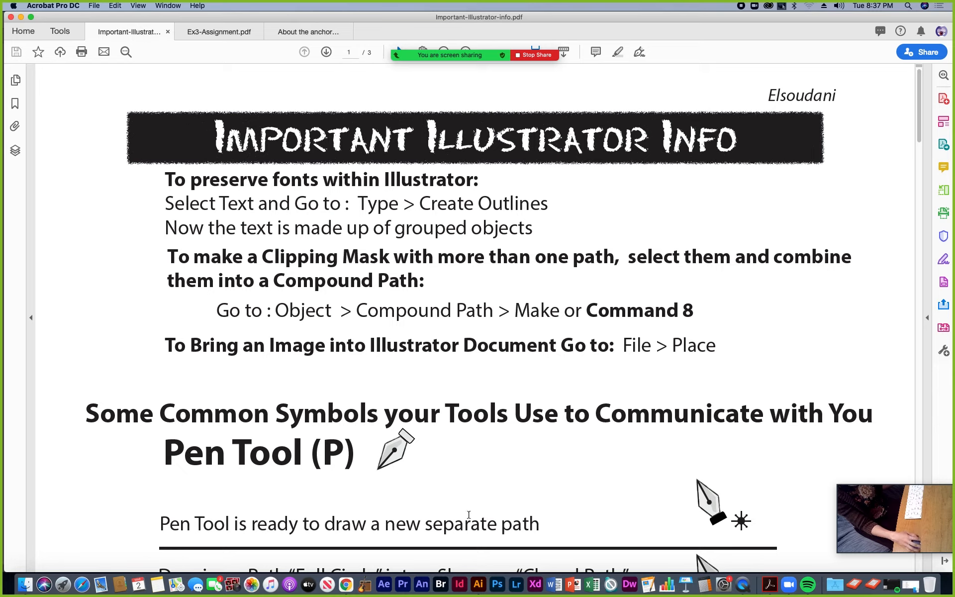
pyautogui.click(478, 584)
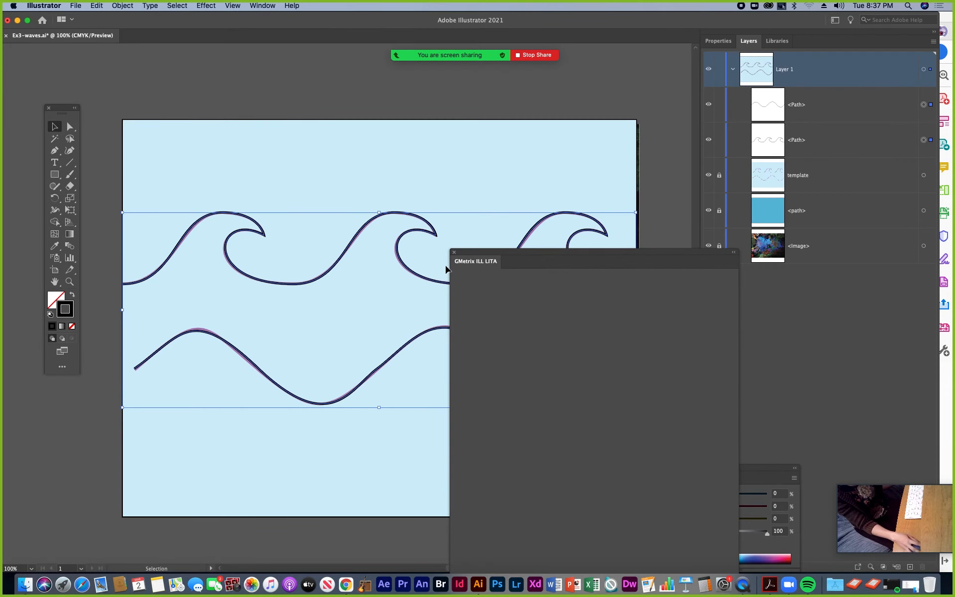
pyautogui.click(454, 252)
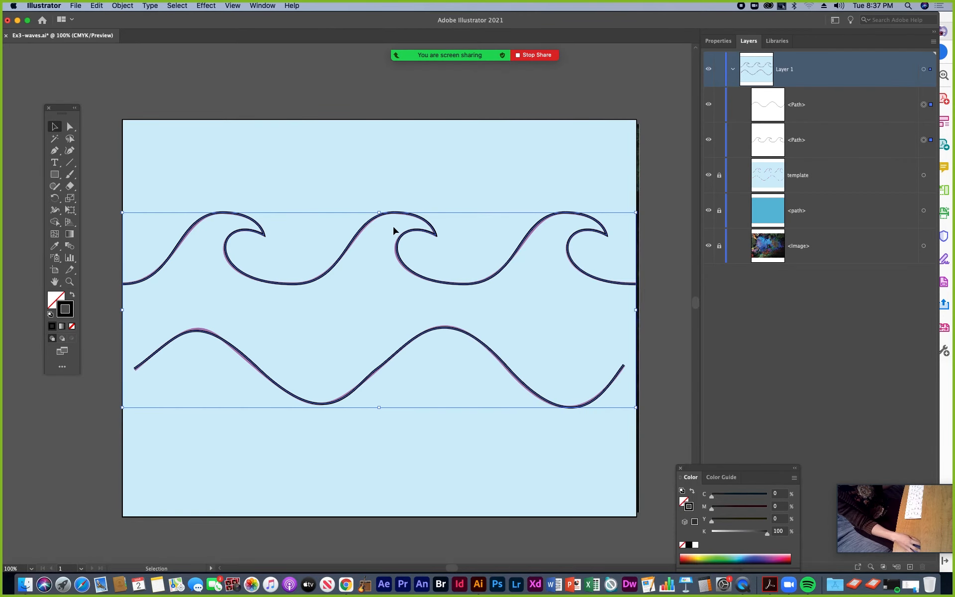
# - Combine the selected three-wave path and curved path into one compound path
pyautogui.click(122, 6)
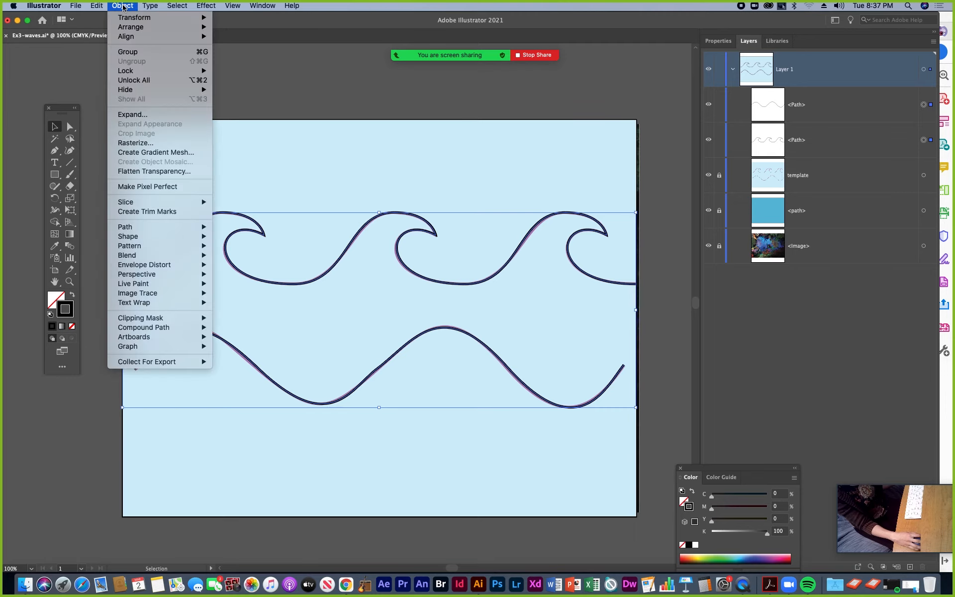
pyautogui.moveTo(138, 330)
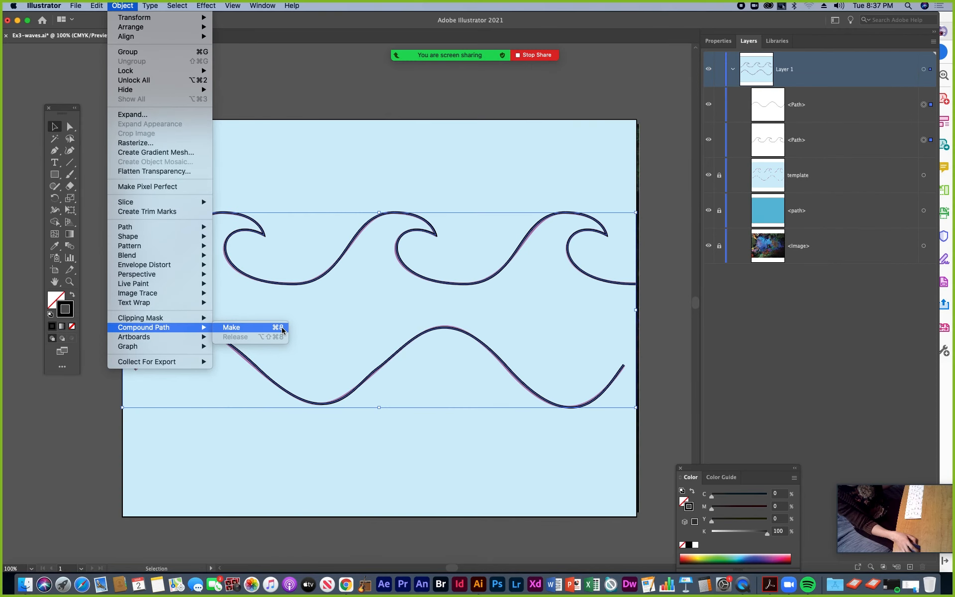
pyautogui.click(281, 31)
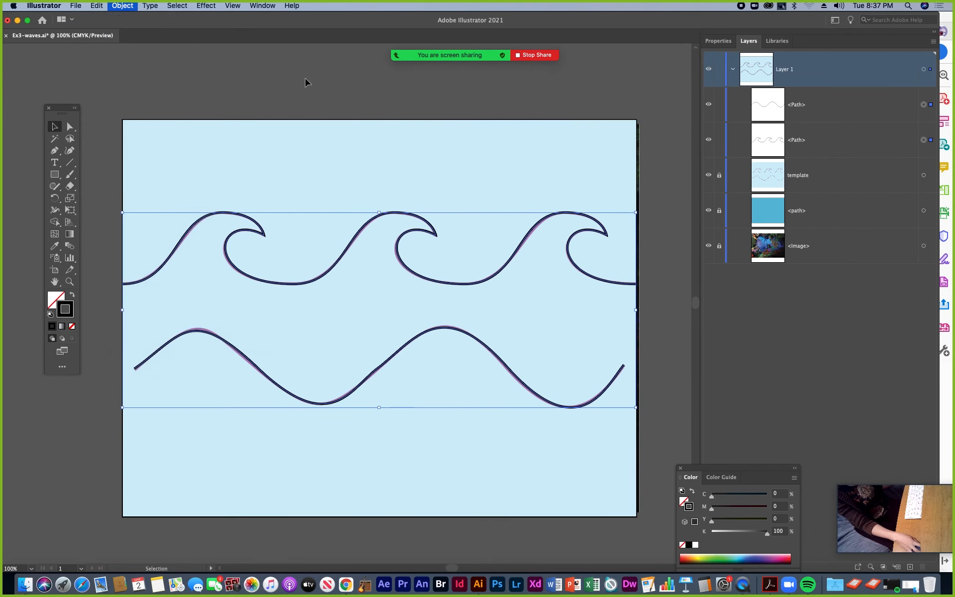
pyautogui.rightClick(326, 273)
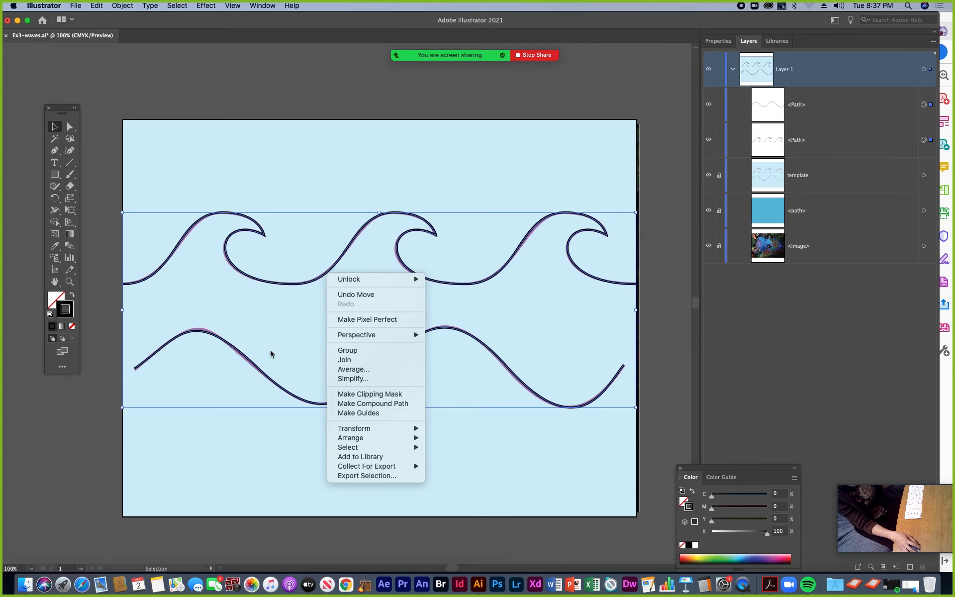
pyautogui.click(141, 23)
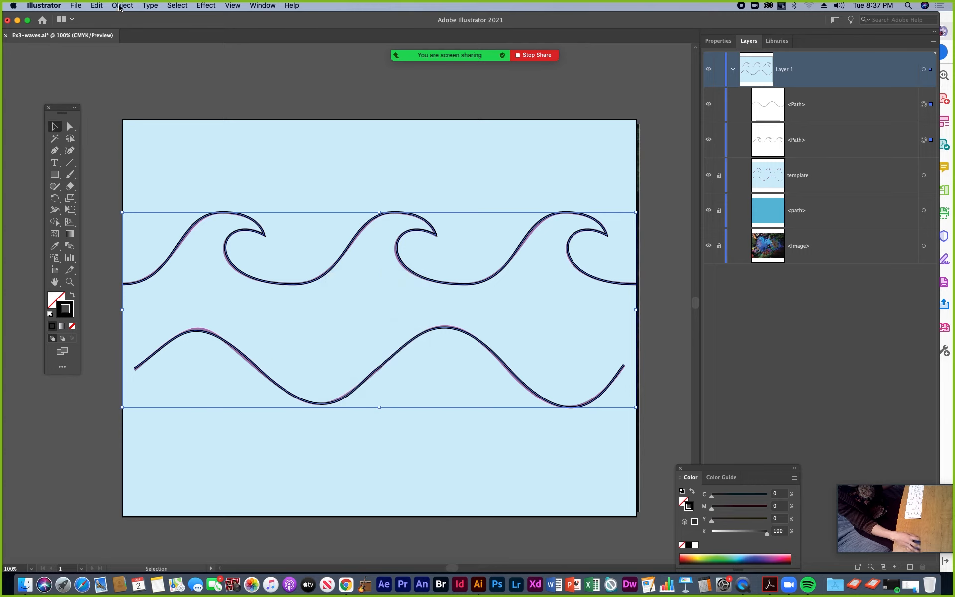
pyautogui.press('super')
pyautogui.press('super+8')
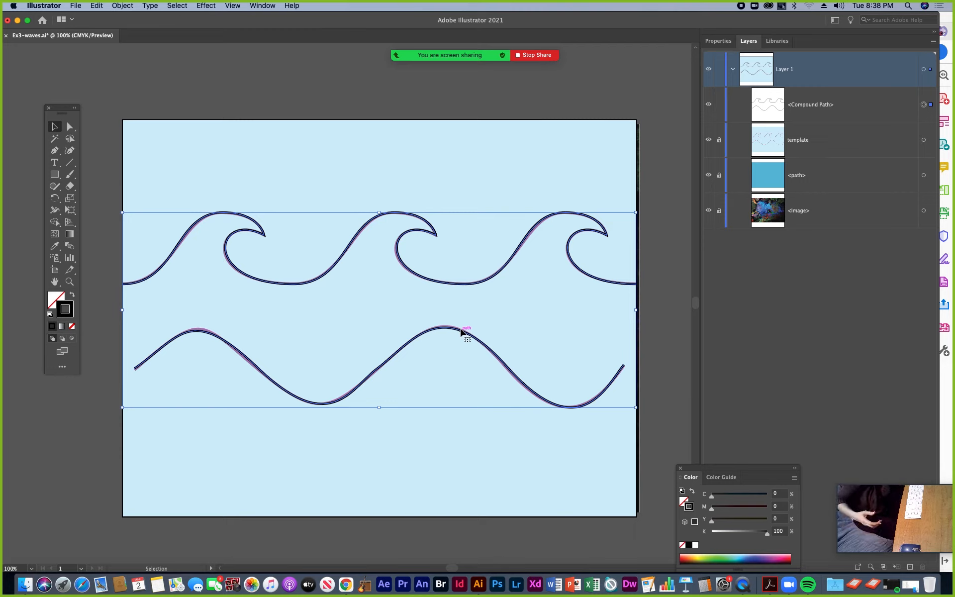
# - Unlock all objects and delete the template object from Layer 1
pyautogui.press('super+alt+2')
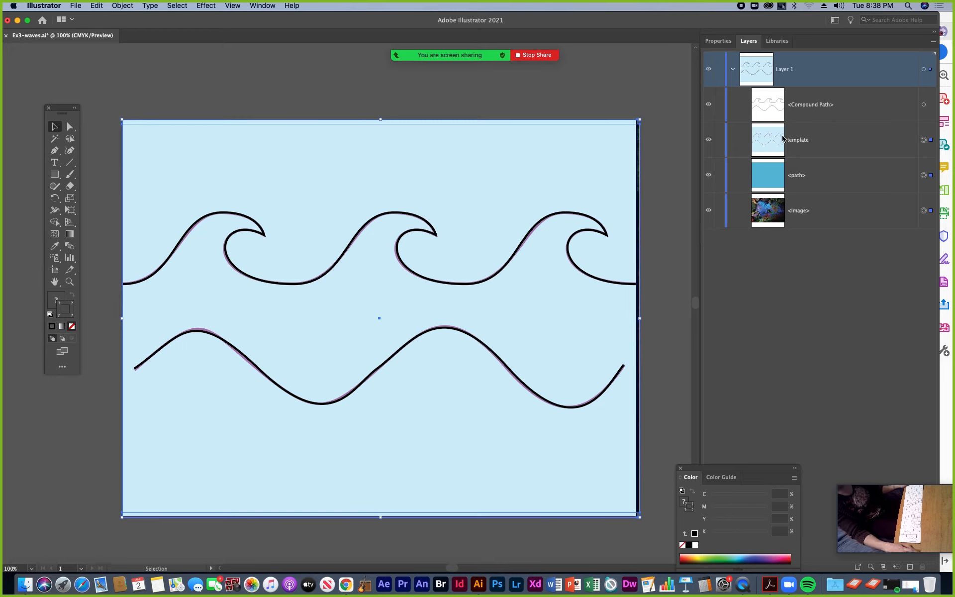
pyautogui.click(661, 118)
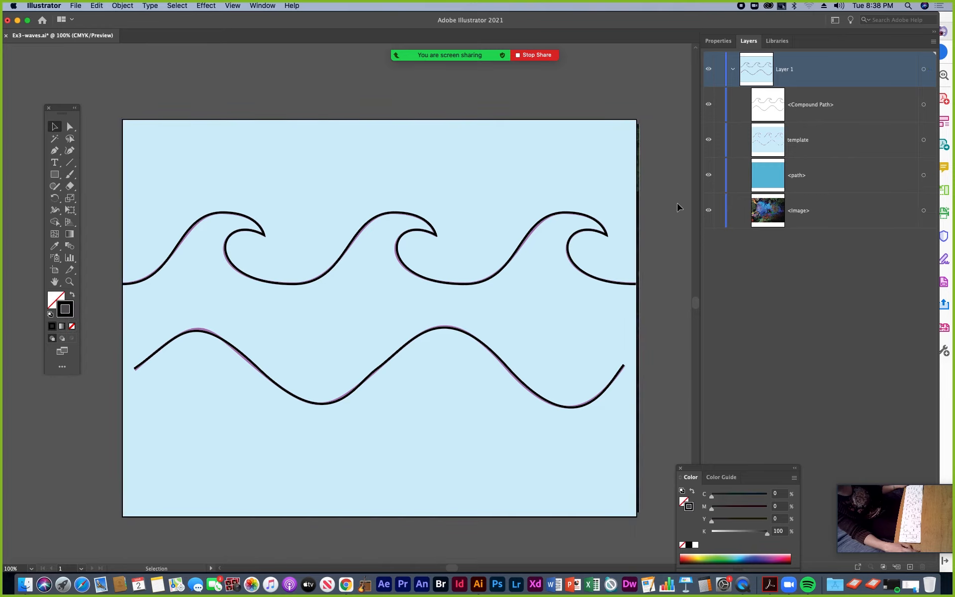
pyautogui.click(923, 140)
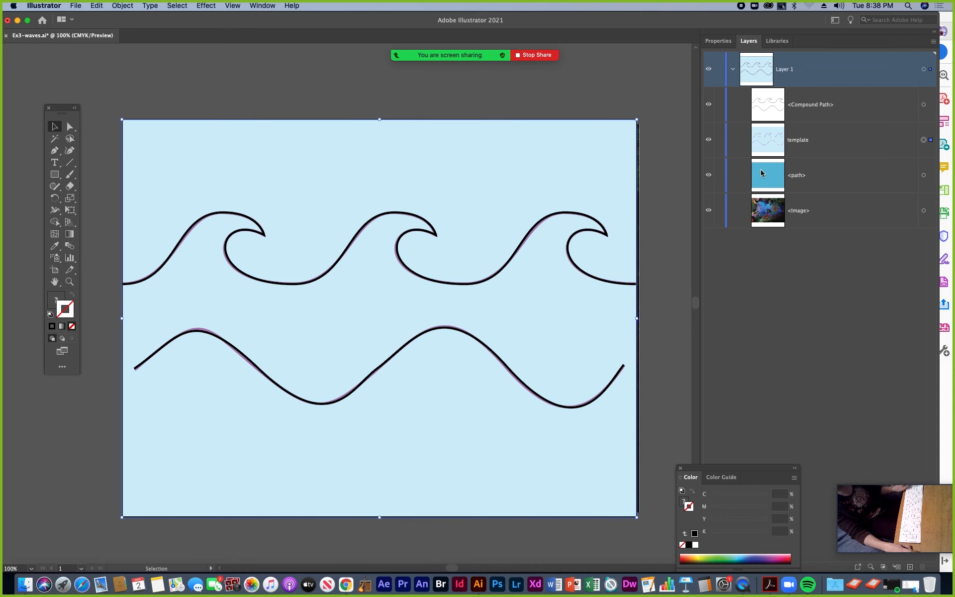
pyautogui.press('Delete')
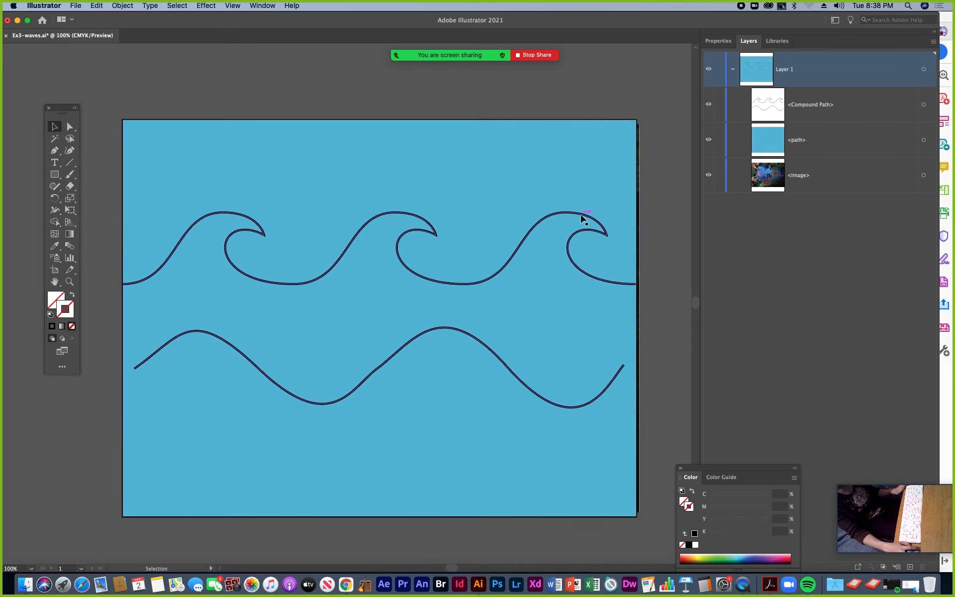
# - Select the compound path together with the underwater image and make a clipping mask from them
pyautogui.click(581, 218)
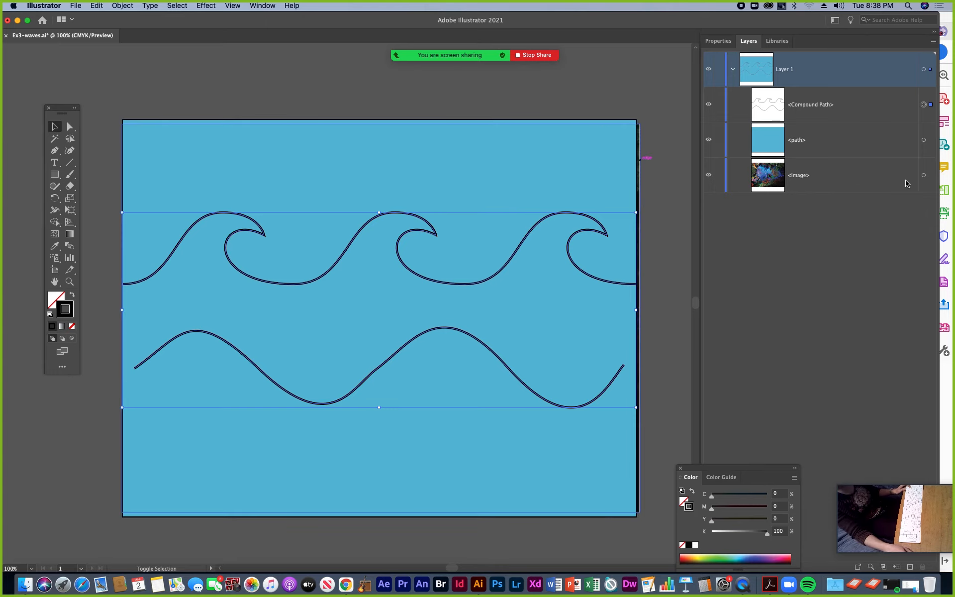
pyautogui.click(924, 176)
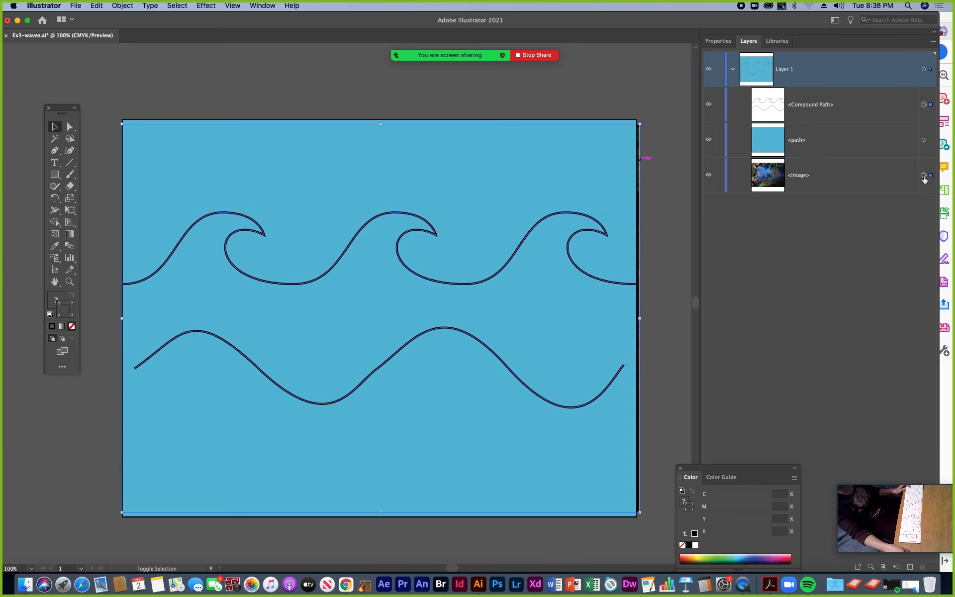
pyautogui.rightClick(534, 229)
pyautogui.click(545, 320)
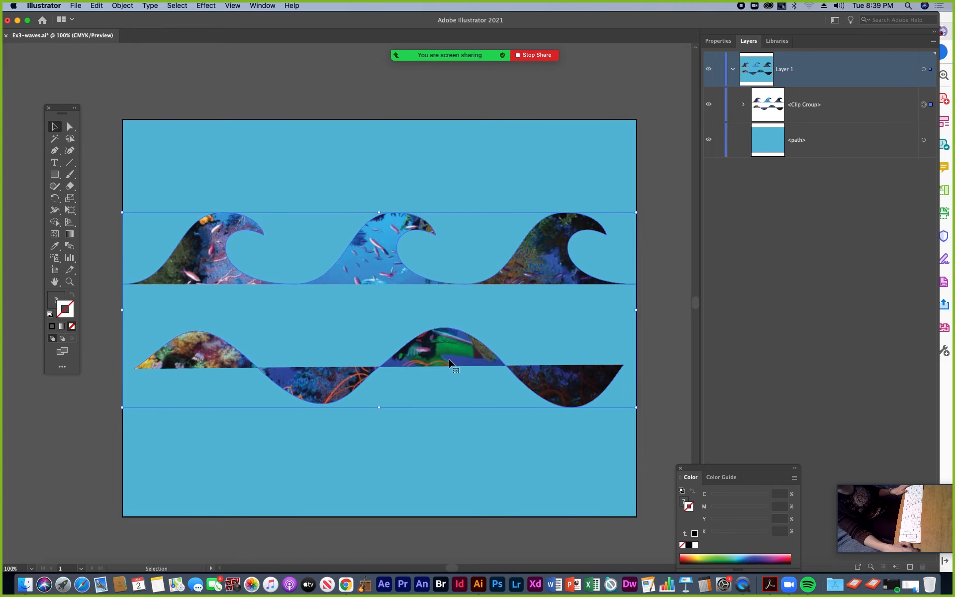
# - Expand the clip group and move only its image up and slightly left within the wave shapes
pyautogui.click(743, 104)
pyautogui.click(923, 175)
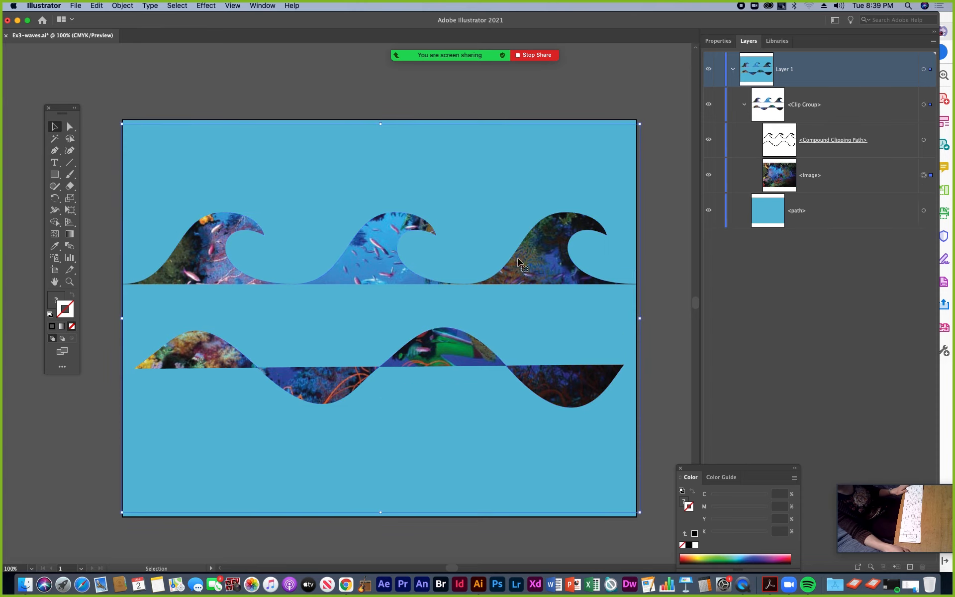
pyautogui.moveTo(536, 268); pyautogui.dragTo(525, 230)
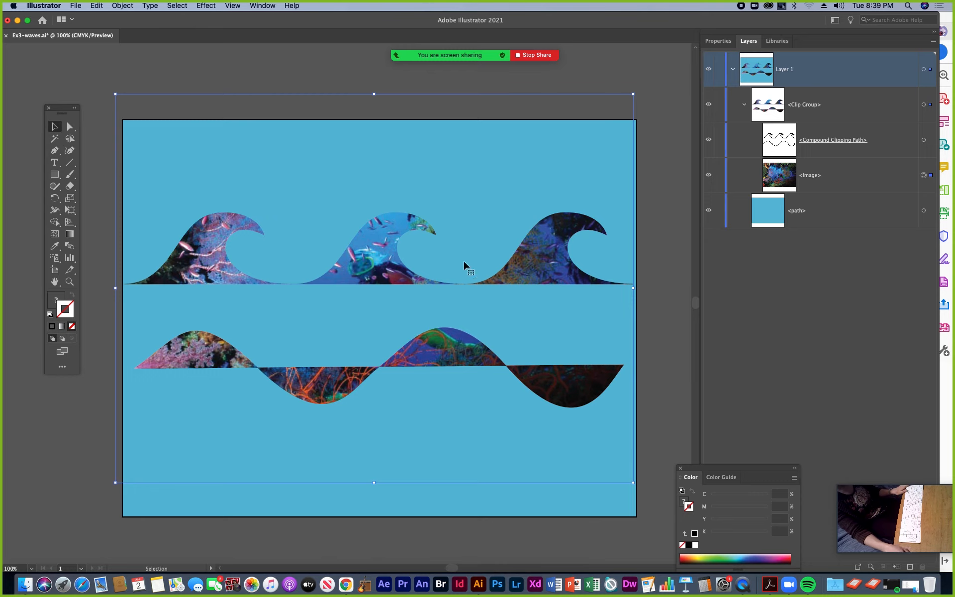
# - Start saving a copy in the Pen Tool Finished folder, reusing the Ex3-2 file's name with the ending changed to Ex3-3
pyautogui.click(75, 5)
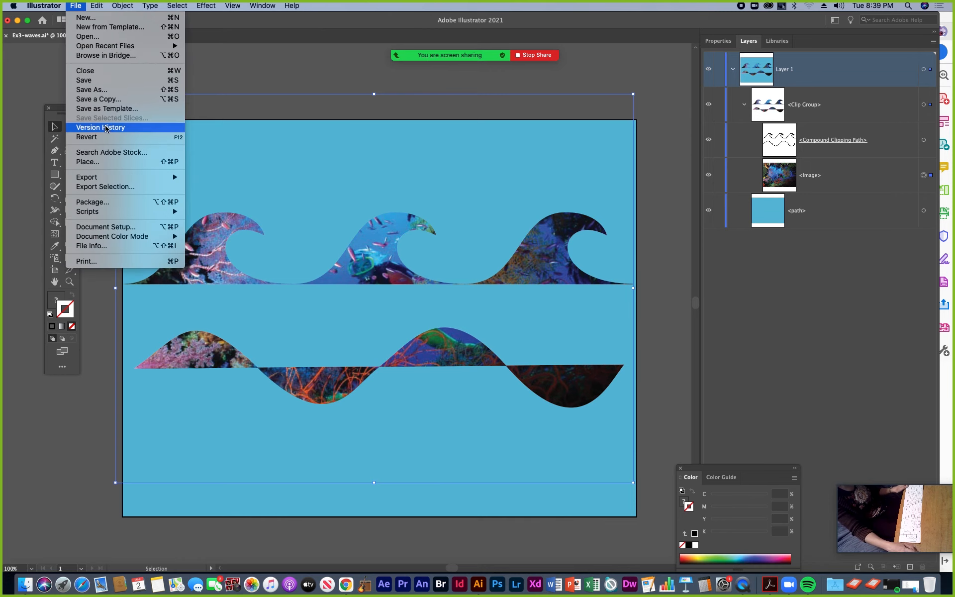
pyautogui.click(106, 91)
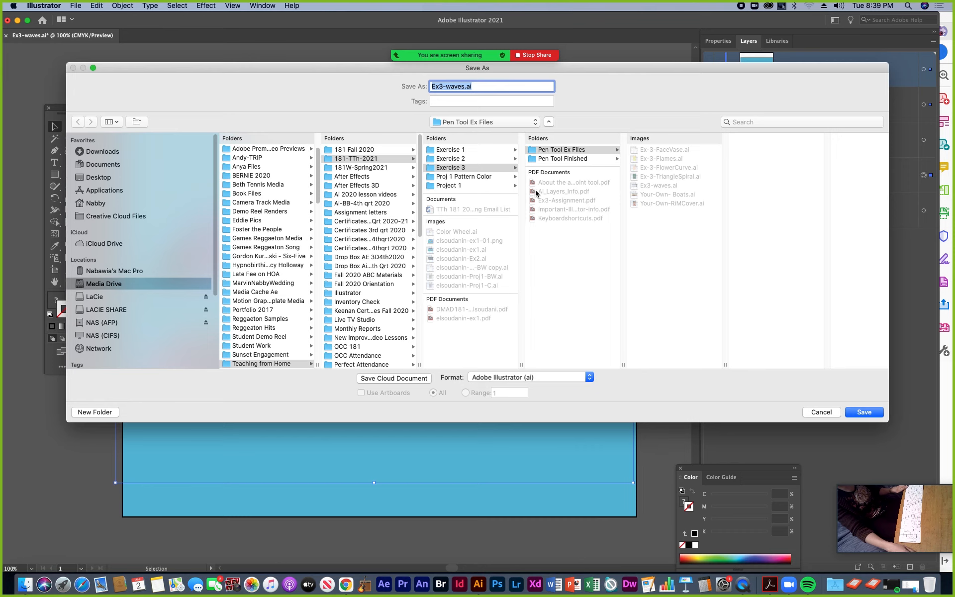
pyautogui.click(563, 159)
pyautogui.click(659, 158)
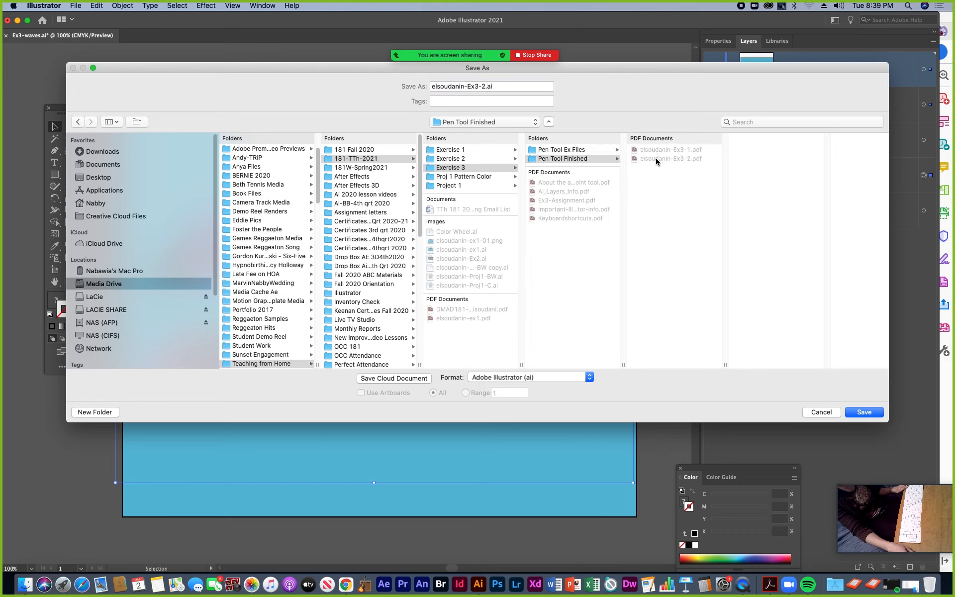
pyautogui.click(484, 86)
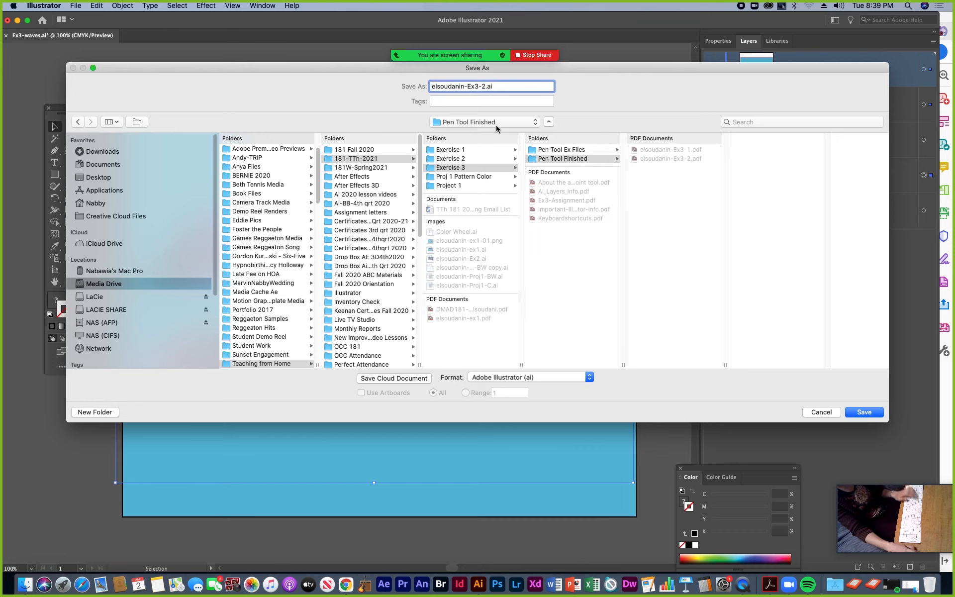
pyautogui.press('BackSpace')
pyautogui.write('3')
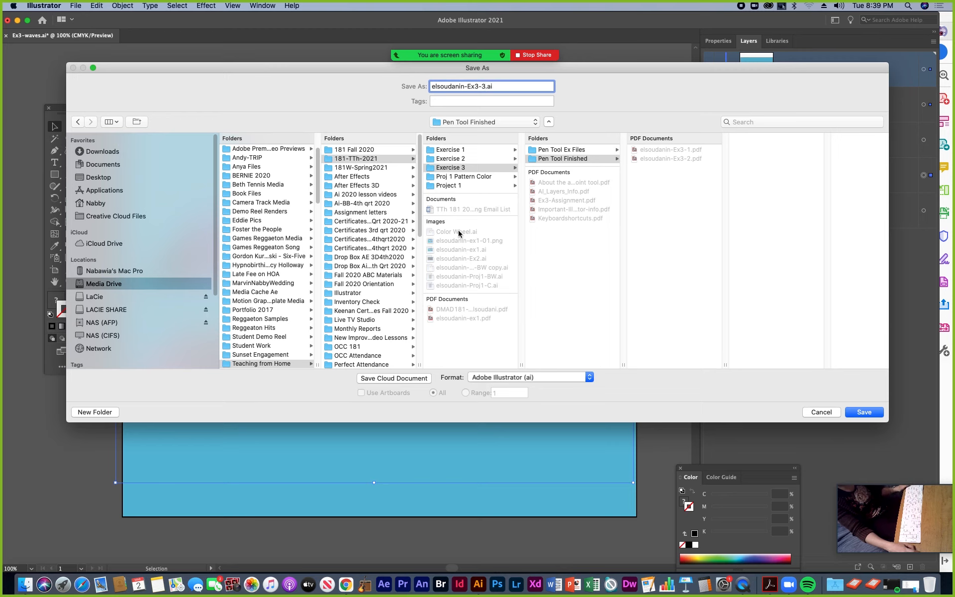
# - Save the copy in Adobe PDF (pdf) format with the offered PDF settings and close the document
pyautogui.click(590, 378)
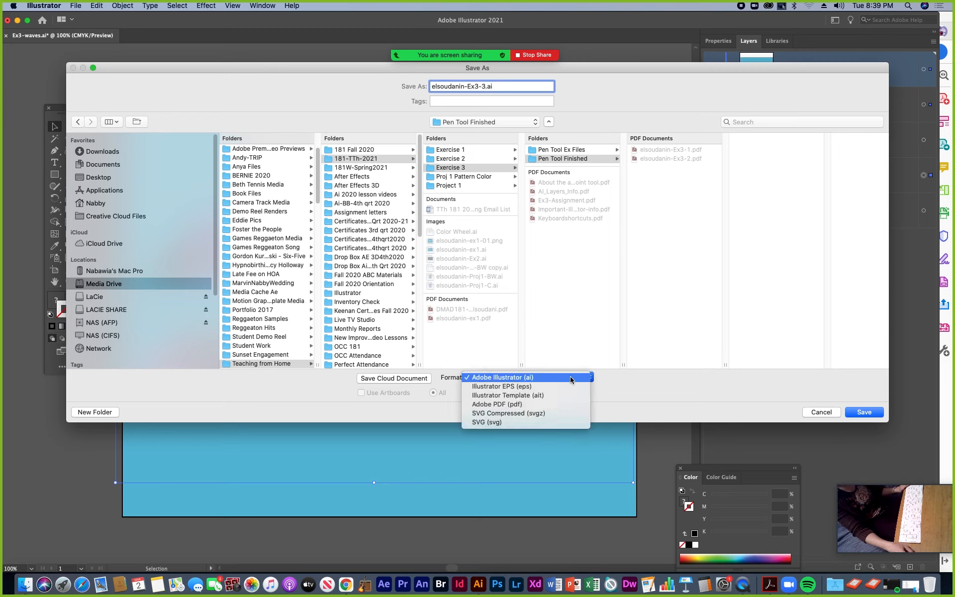
pyautogui.click(508, 405)
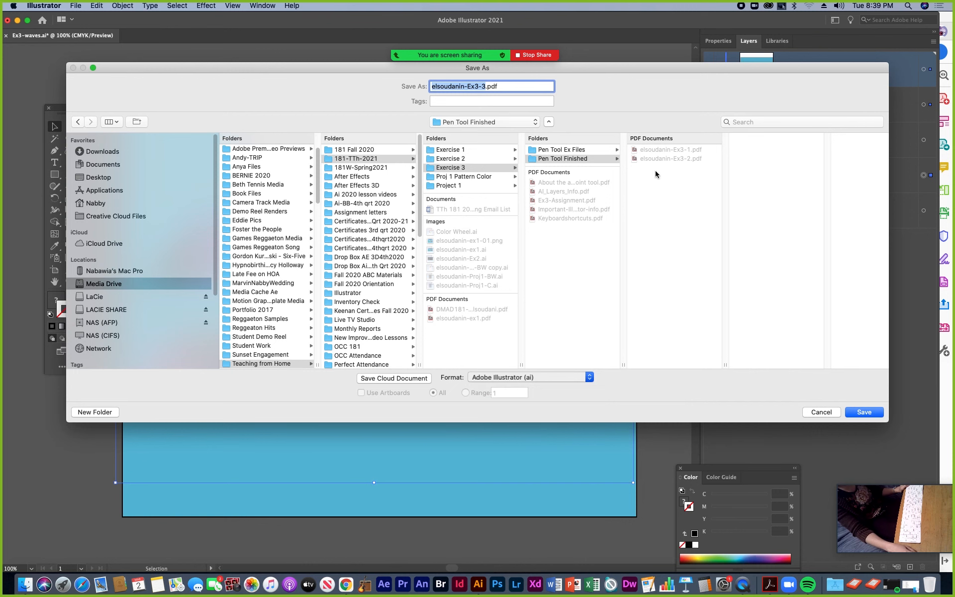
pyautogui.click(871, 416)
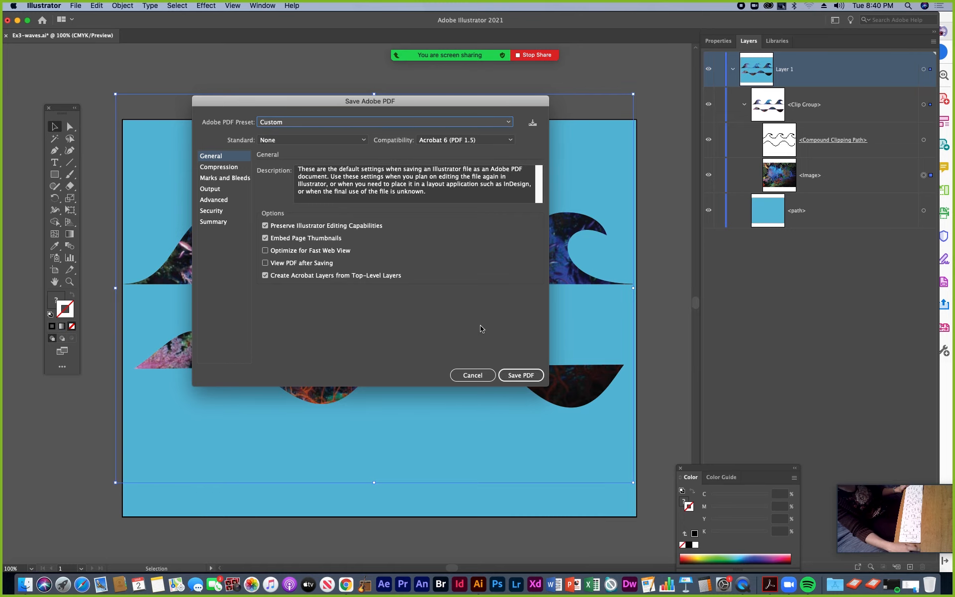
pyautogui.click(520, 375)
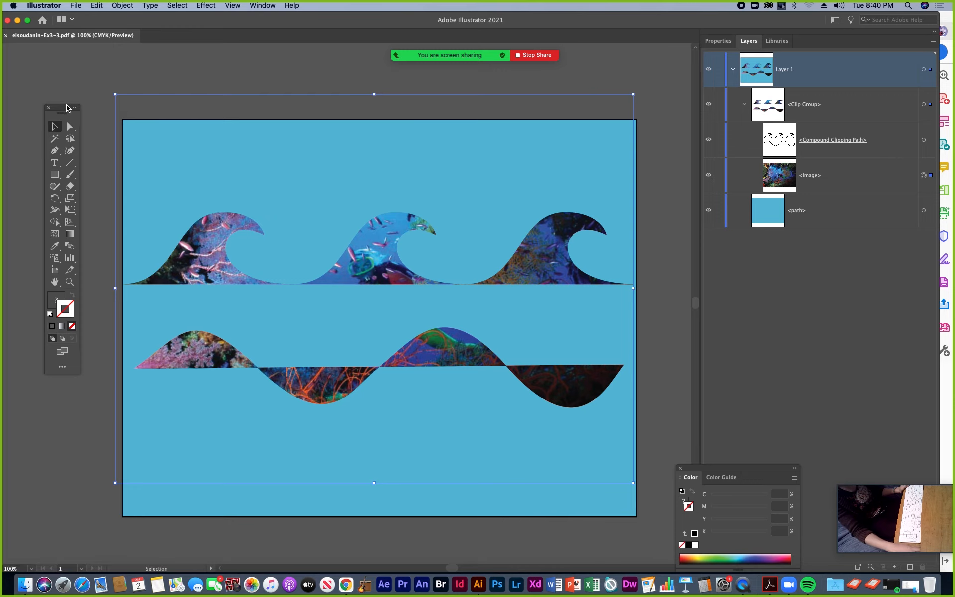
pyautogui.click(6, 36)
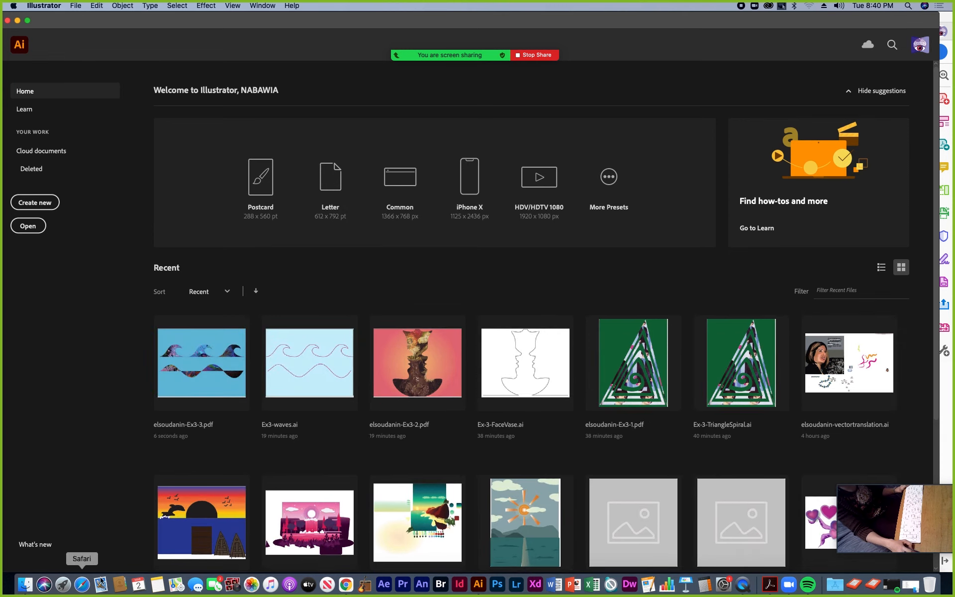
# - Switch to Finder and preview the Pen Tool Ex Files, including Your-Own- Boats.ai, Ex-3-TriangleSpiral.ai, Ex-3-Flames.ai and Ex-3-FlowerCurve.ai
pyautogui.click(26, 585)
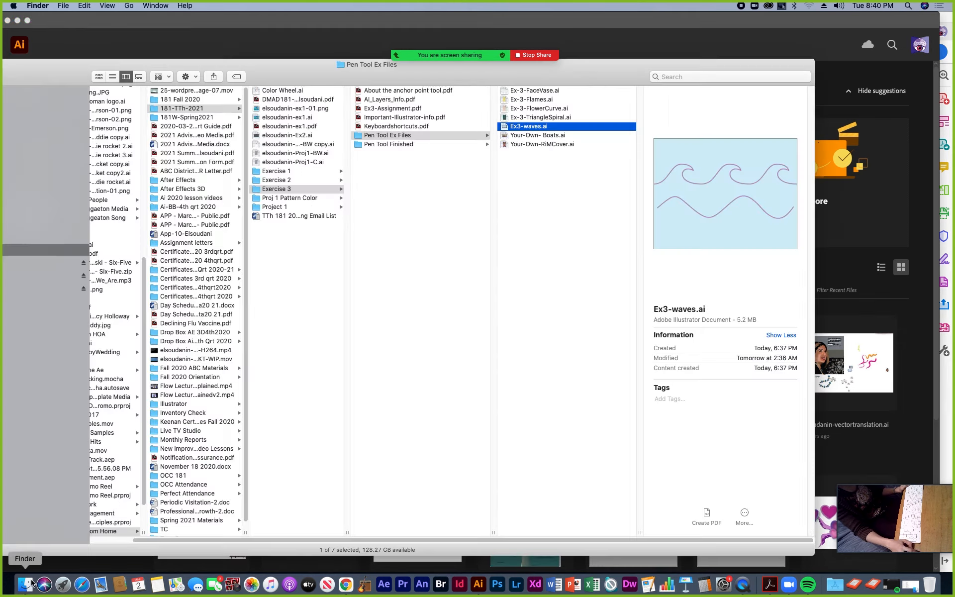
pyautogui.click(526, 136)
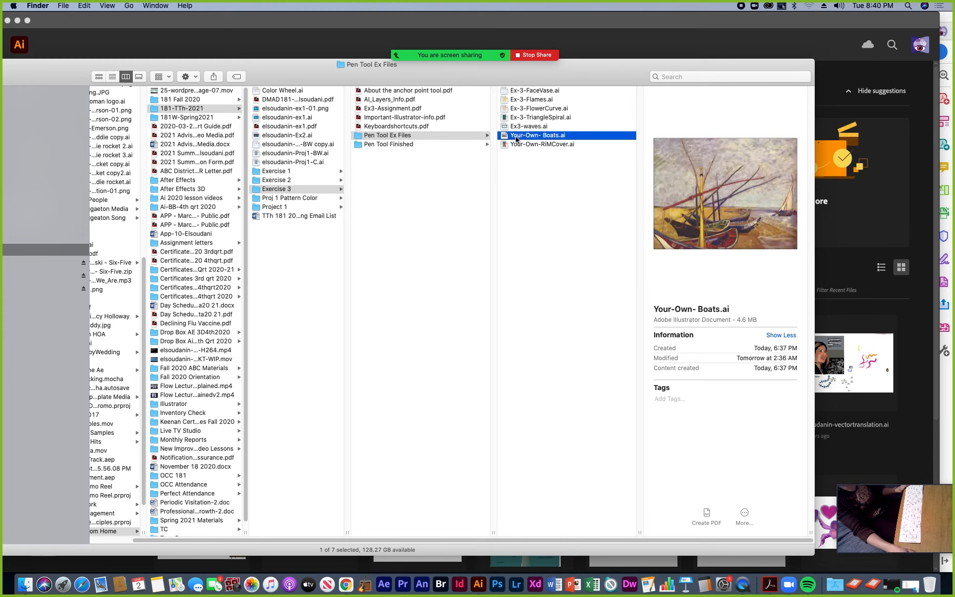
pyautogui.click(526, 126)
pyautogui.click(528, 118)
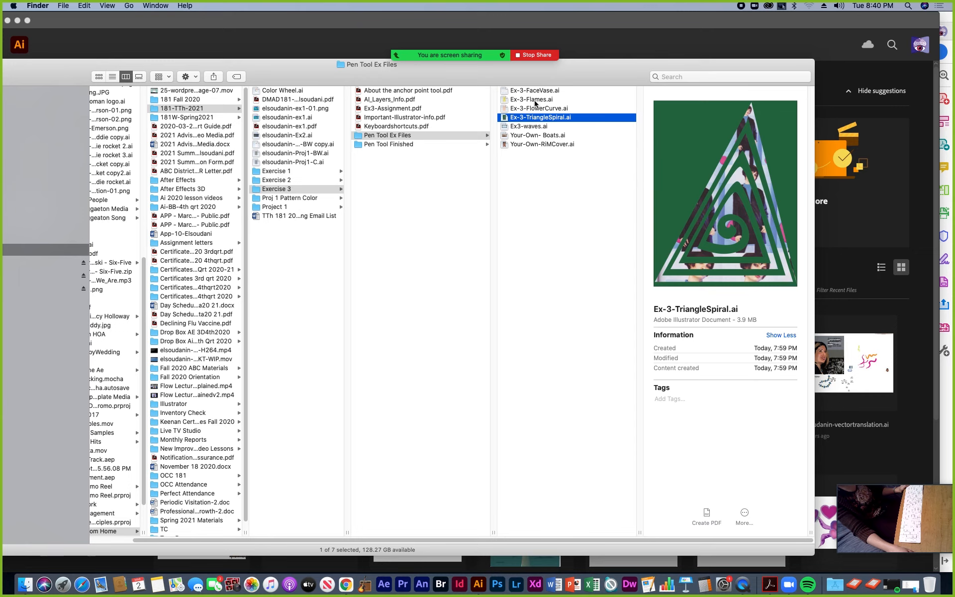
pyautogui.click(532, 100)
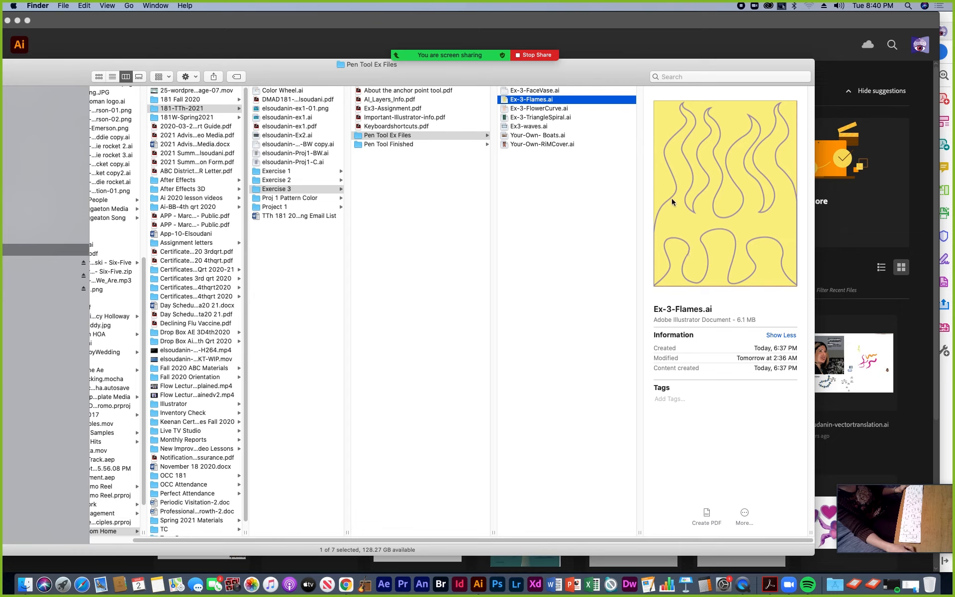
pyautogui.click(532, 108)
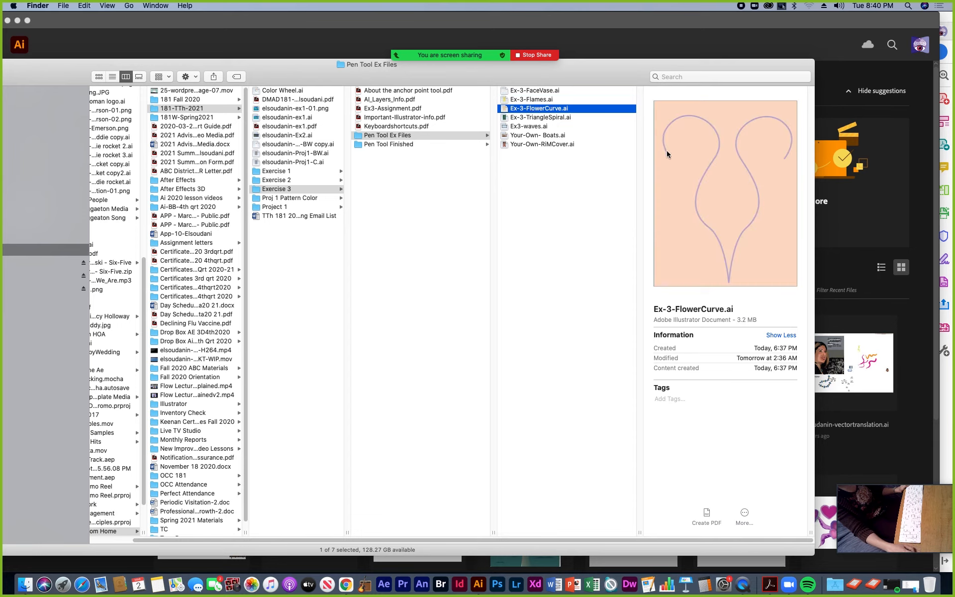